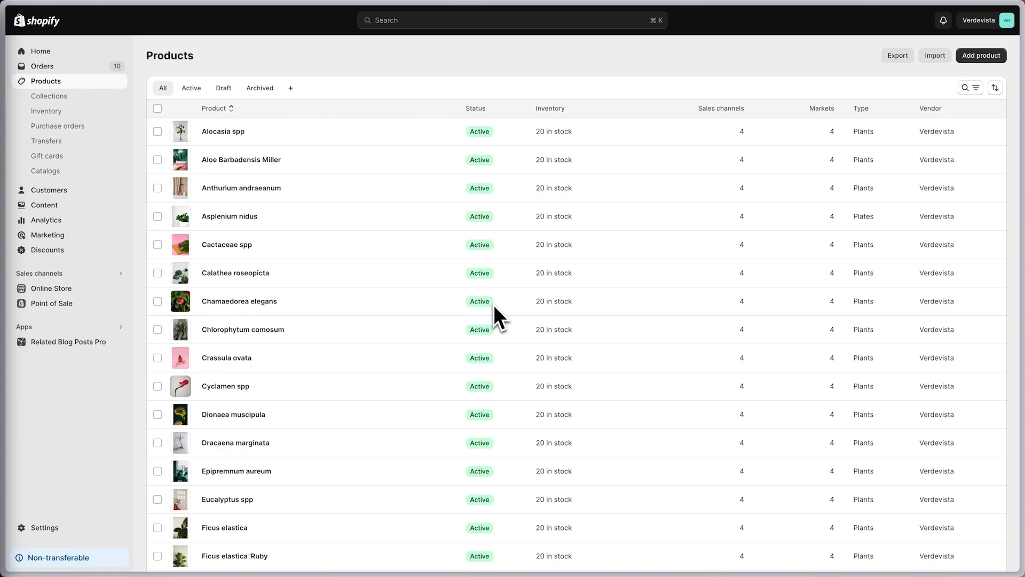
Search the web for "shopify partner" in a new tab and open the Shopify Partners site.
{"action": "mouse_move", "coordinate": [2, 203]}
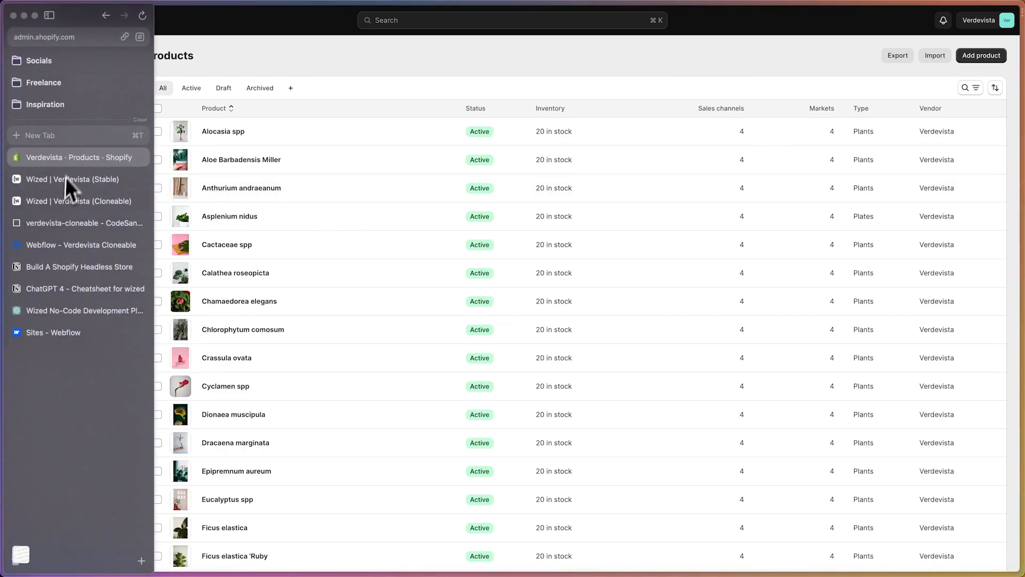
{"action": "left_click", "coordinate": [80, 140]}
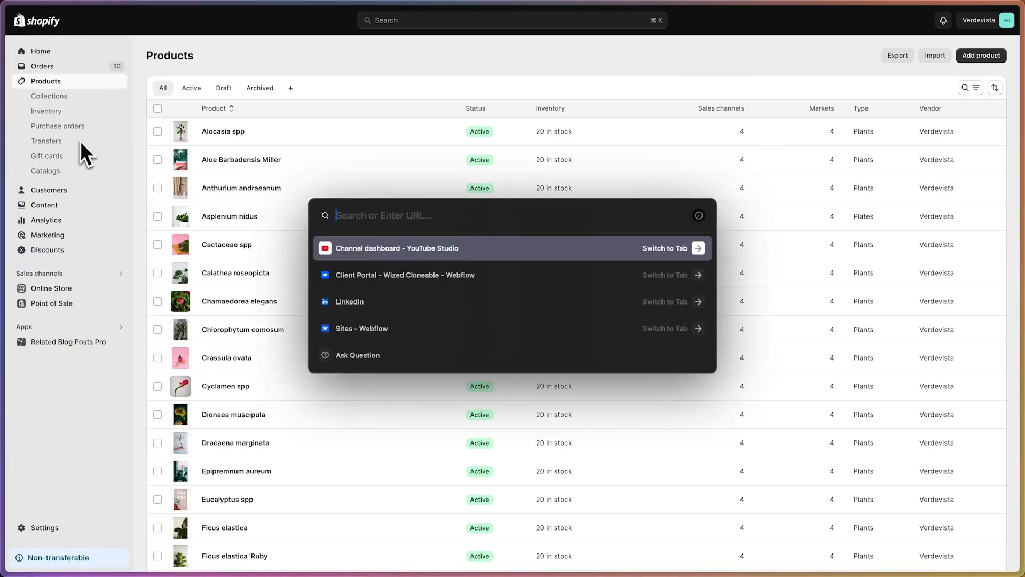
{"action": "type", "text": "shopify "}
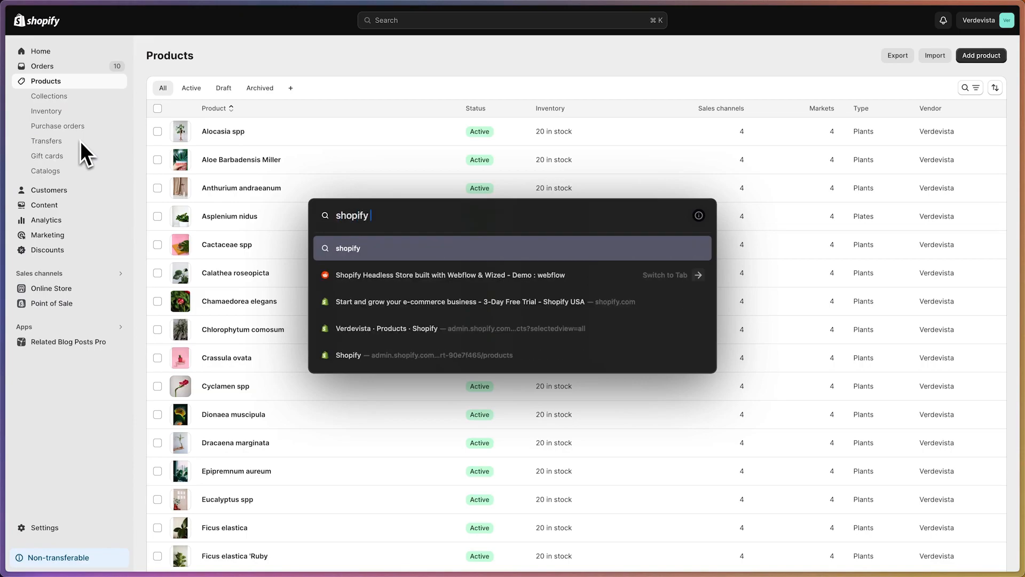
{"action": "type", "text": "partner"}
{"action": "key", "text": "Return"}
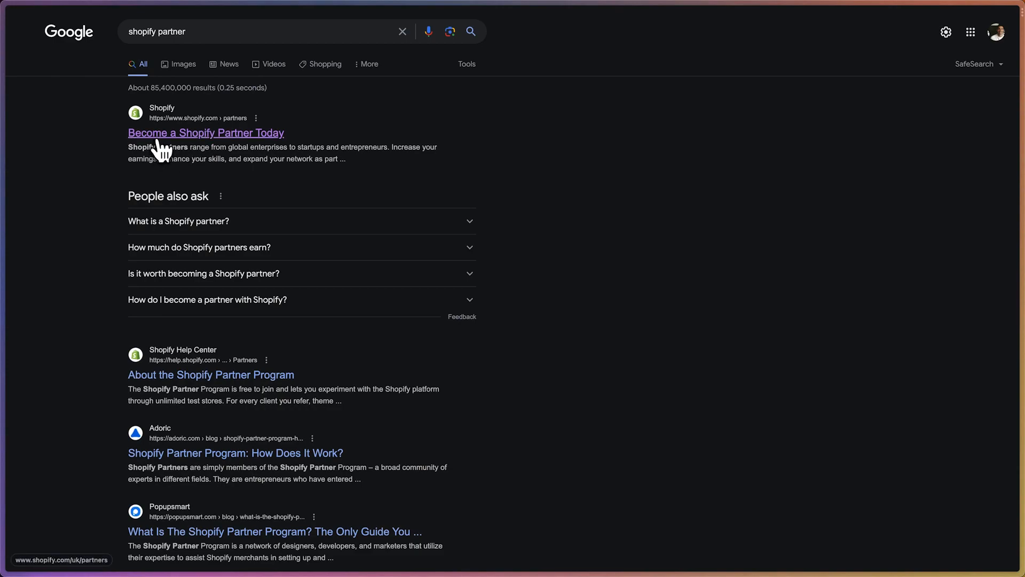
{"action": "left_click", "coordinate": [157, 139]}
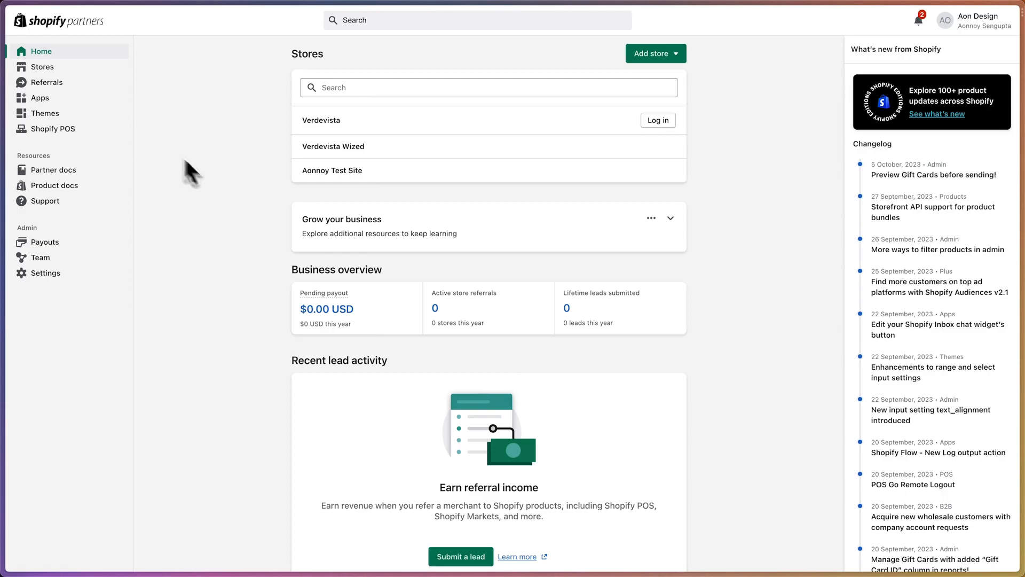
Start creating a development store in Shopify Partners and set its use to "Create a store to test and build".
{"action": "left_click", "coordinate": [47, 72]}
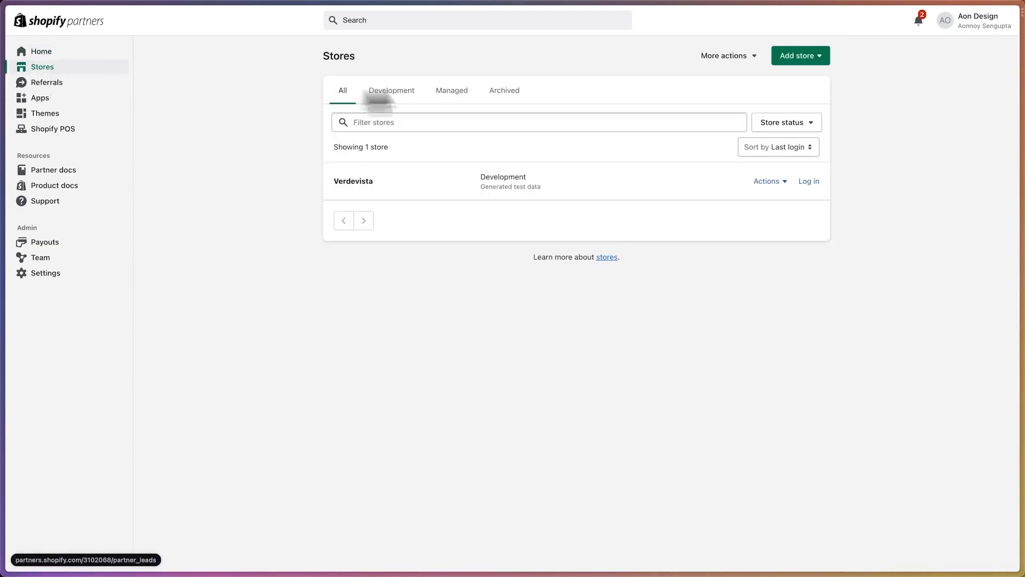
{"action": "left_click", "coordinate": [802, 62]}
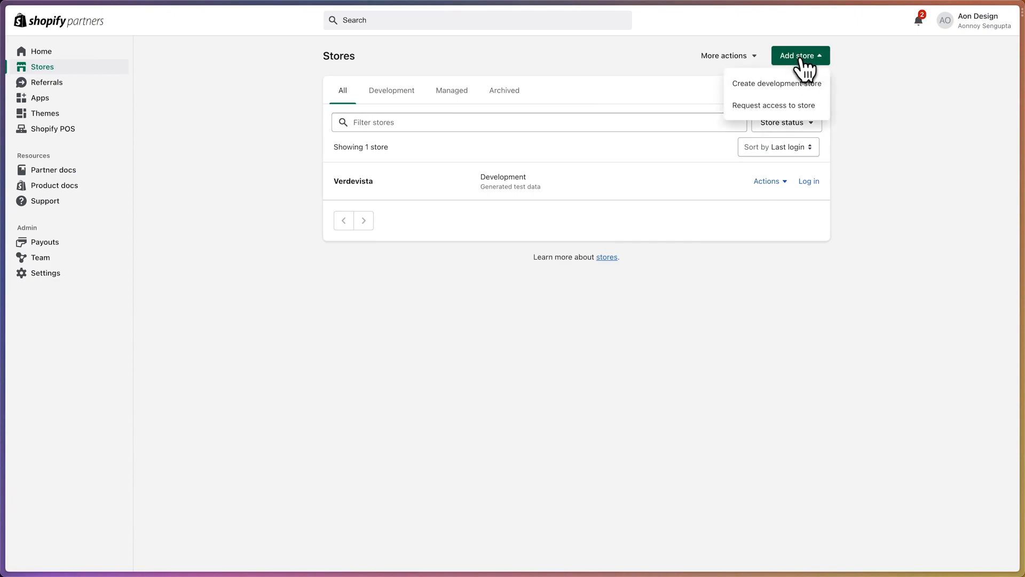
{"action": "left_click", "coordinate": [773, 88]}
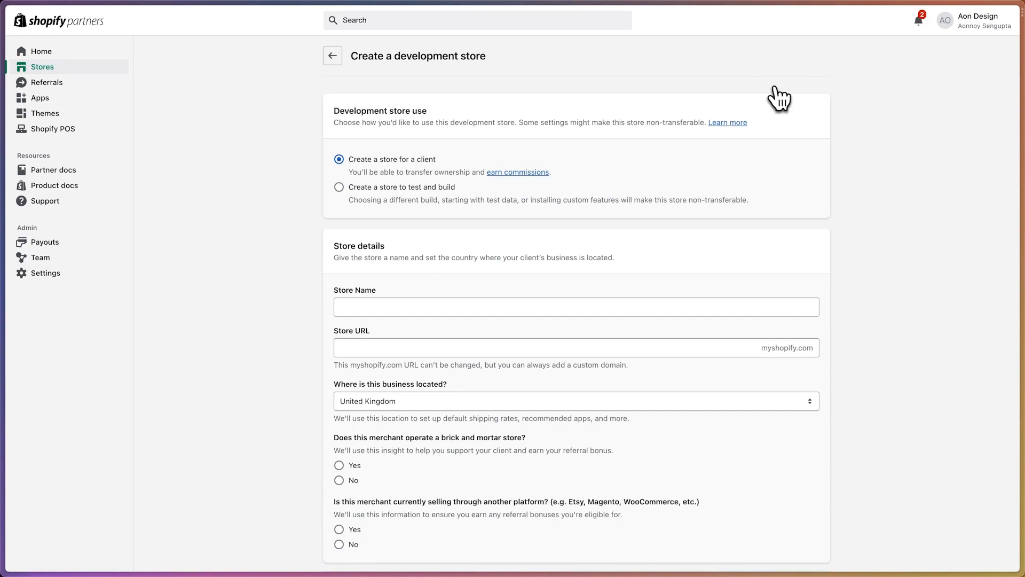
{"action": "left_click", "coordinate": [376, 193]}
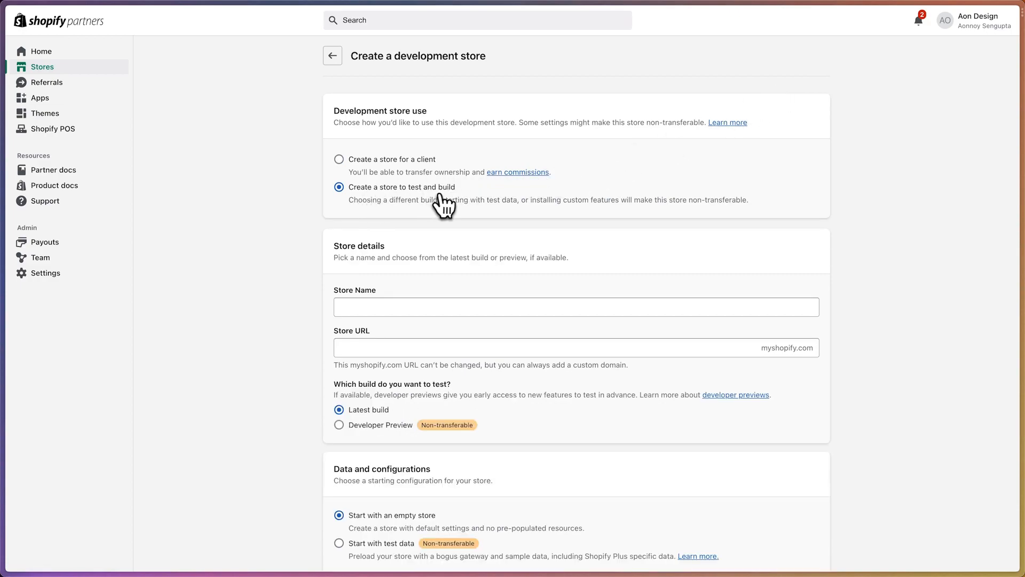
Name the store "Verdevista Tutorial" and create it with the default build and starting data options.
{"action": "scroll", "coordinate": [369, 221], "scroll_direction": "down", "scroll_amount": 2}
{"action": "left_click", "coordinate": [359, 252]}
{"action": "type", "text": "Ver"}
{"action": "type", "text": "ro"}
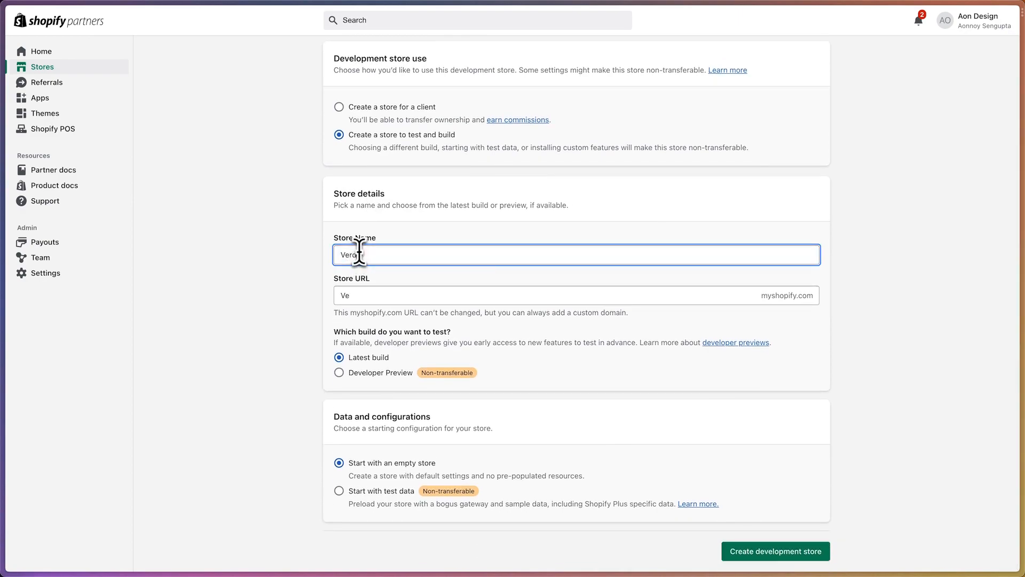
{"action": "type", "text": "vista-tu"}
{"action": "type", "text": "t"}
{"action": "key", "text": "BackSpace"}
{"action": "key", "text": "BackSpace"}
{"action": "key", "text": "BackSpace"}
{"action": "key", "text": "BackSpace"}
{"action": "type", "text": "Tutoria"}
{"action": "left_click", "coordinate": [239, 253]}
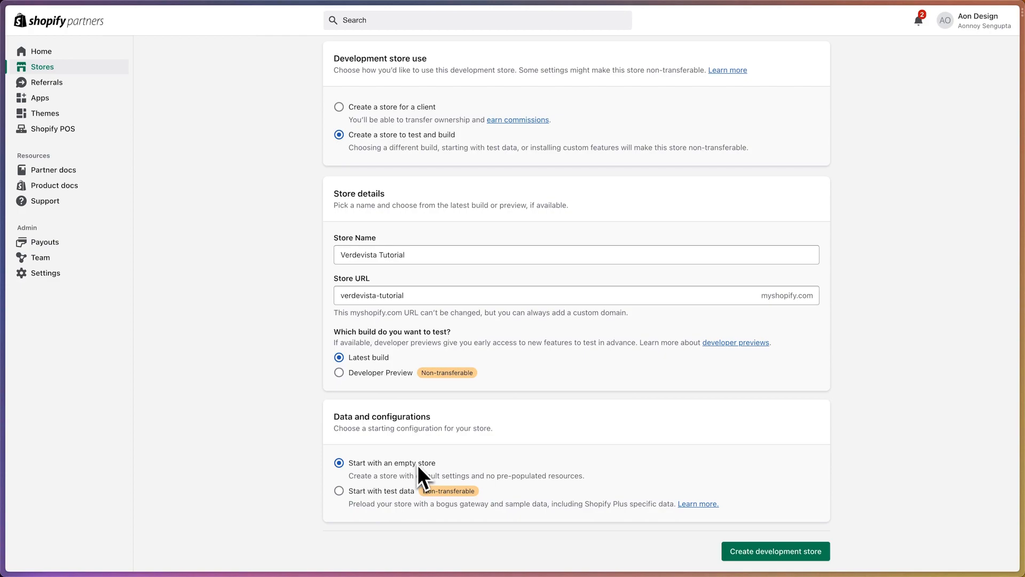
{"action": "left_click", "coordinate": [748, 555]}
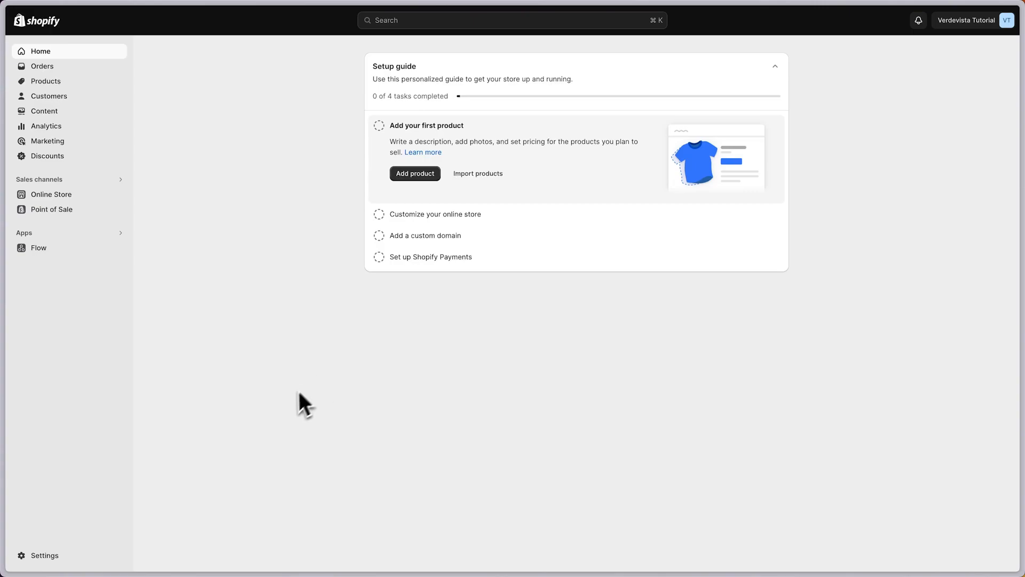
Allow custom app development for the new store in its apps and sales channels settings.
{"action": "left_click", "coordinate": [52, 558]}
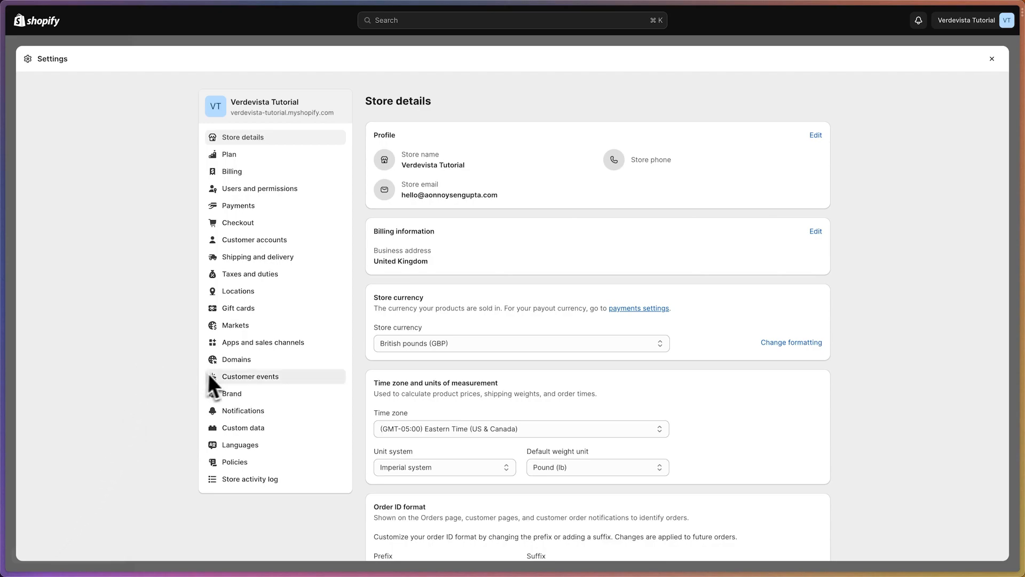
{"action": "left_click", "coordinate": [315, 348]}
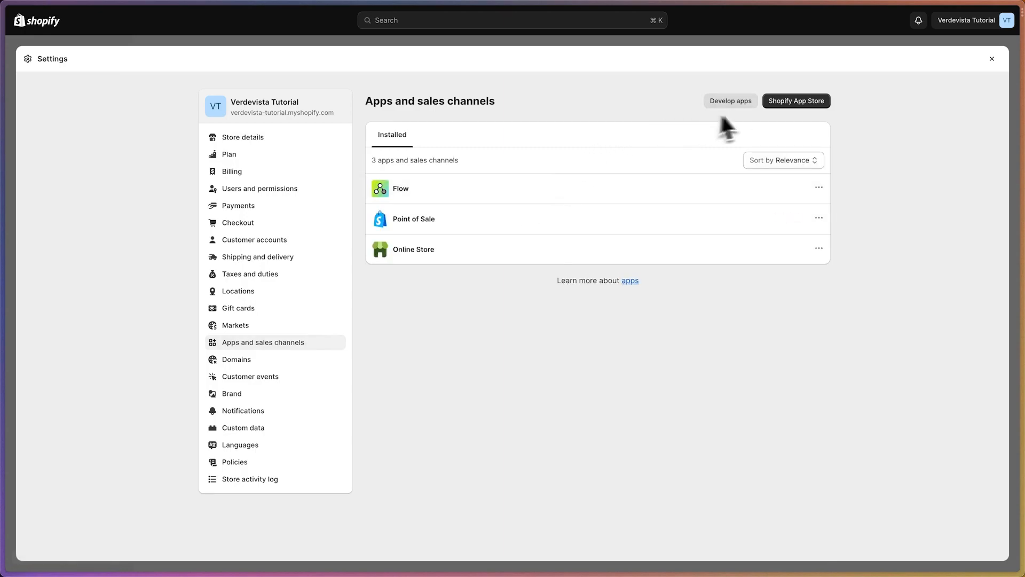
{"action": "left_click", "coordinate": [736, 115]}
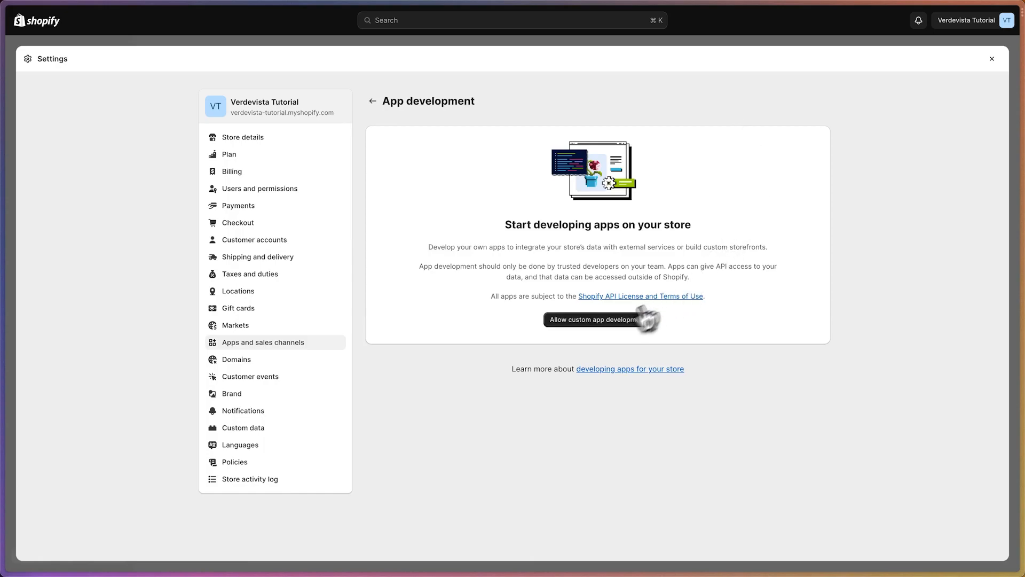
{"action": "left_click", "coordinate": [592, 320]}
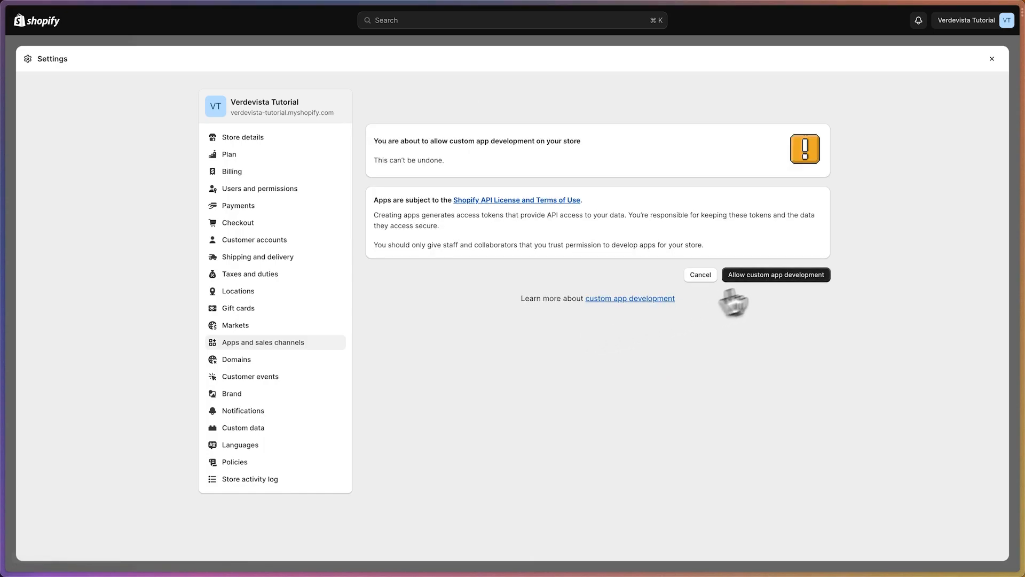
{"action": "left_click", "coordinate": [773, 277]}
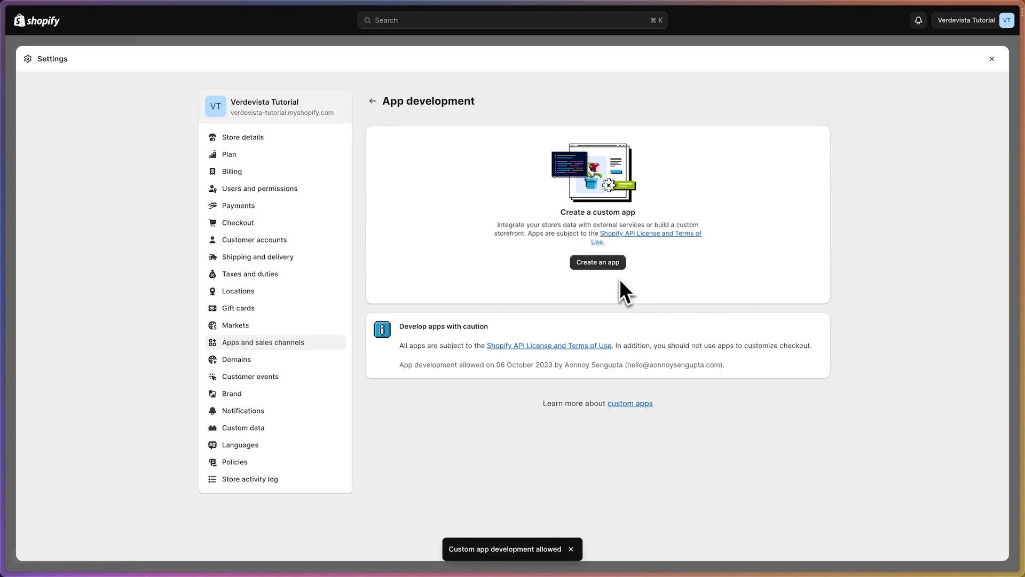
Create a custom app named "Wized Store".
{"action": "left_click", "coordinate": [605, 262]}
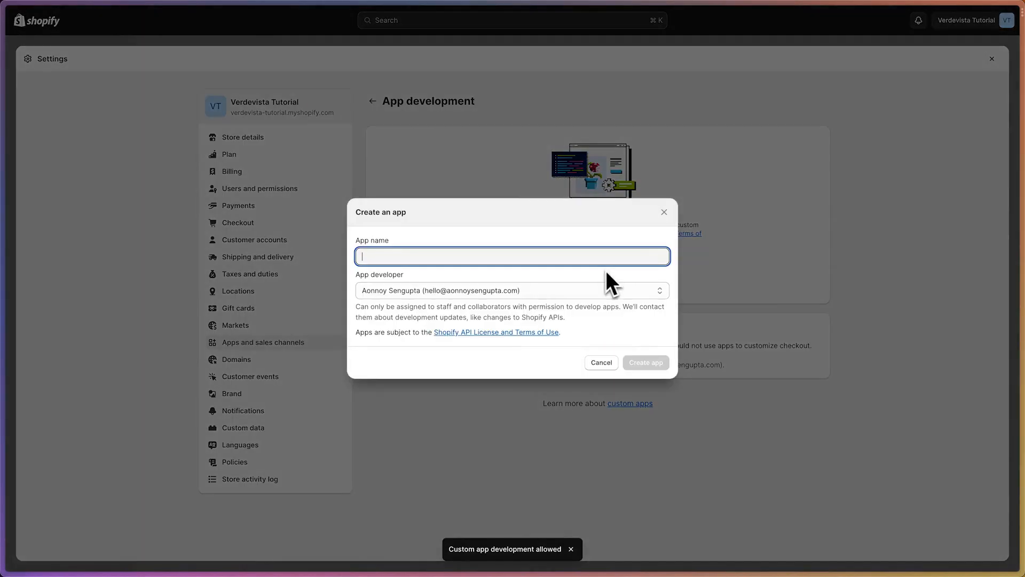
{"action": "type", "text": "Wized S"}
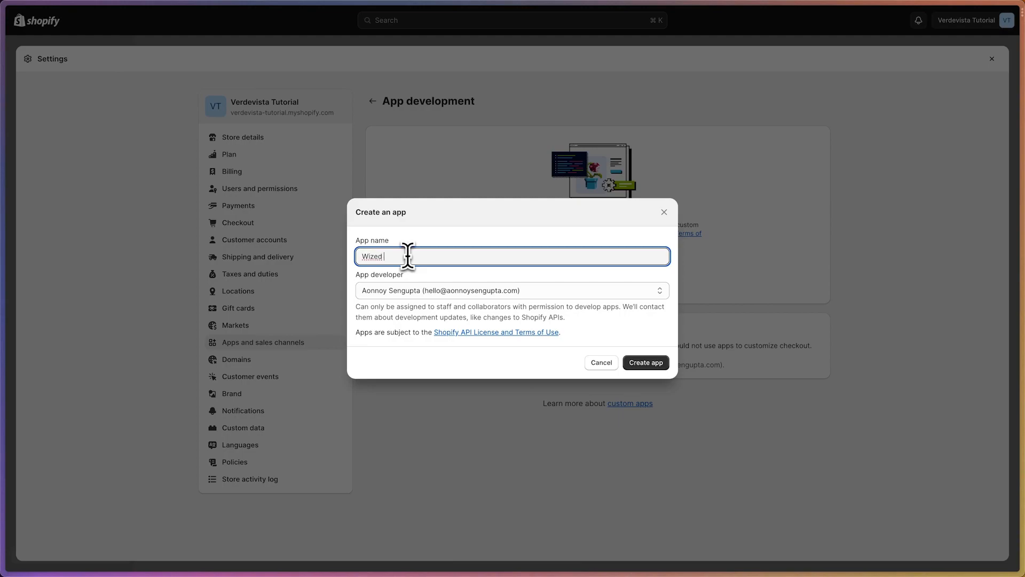
{"action": "type", "text": "tore"}
{"action": "left_click", "coordinate": [650, 365]}
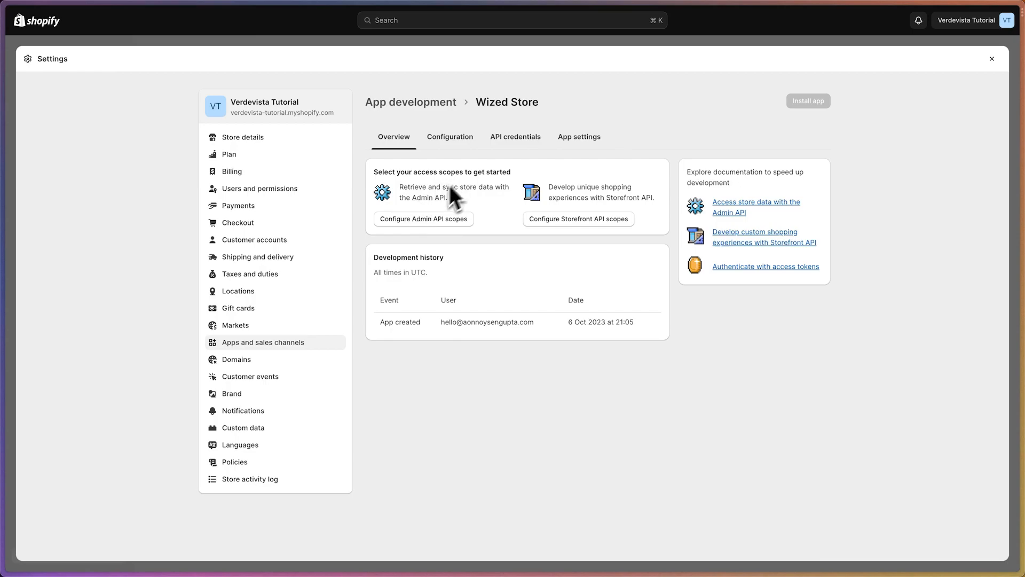
Open the Admin API access scope configuration for the Wized Store app.
{"action": "left_click_drag", "start_coordinate": [412, 197], "coordinate": [451, 201]}
{"action": "left_click_drag", "start_coordinate": [606, 199], "coordinate": [659, 201]}
{"action": "left_click", "coordinate": [661, 201]}
{"action": "left_click", "coordinate": [432, 222]}
{"action": "scroll", "coordinate": [459, 217], "scroll_direction": "down", "scroll_amount": 2}
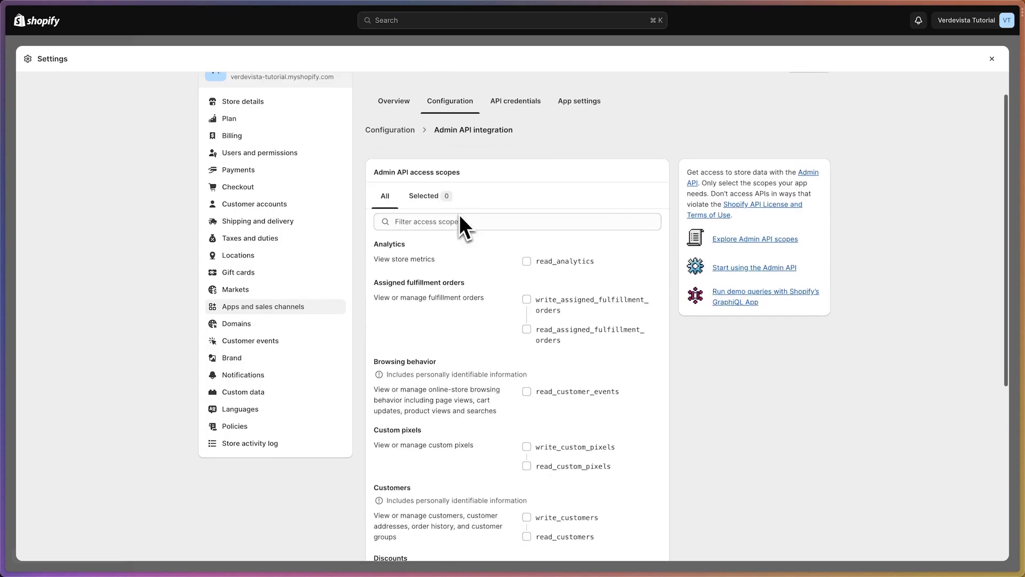
{"action": "scroll", "coordinate": [534, 263], "scroll_direction": "down", "scroll_amount": 1}
{"action": "scroll", "coordinate": [536, 263], "scroll_direction": "up", "scroll_amount": 1}
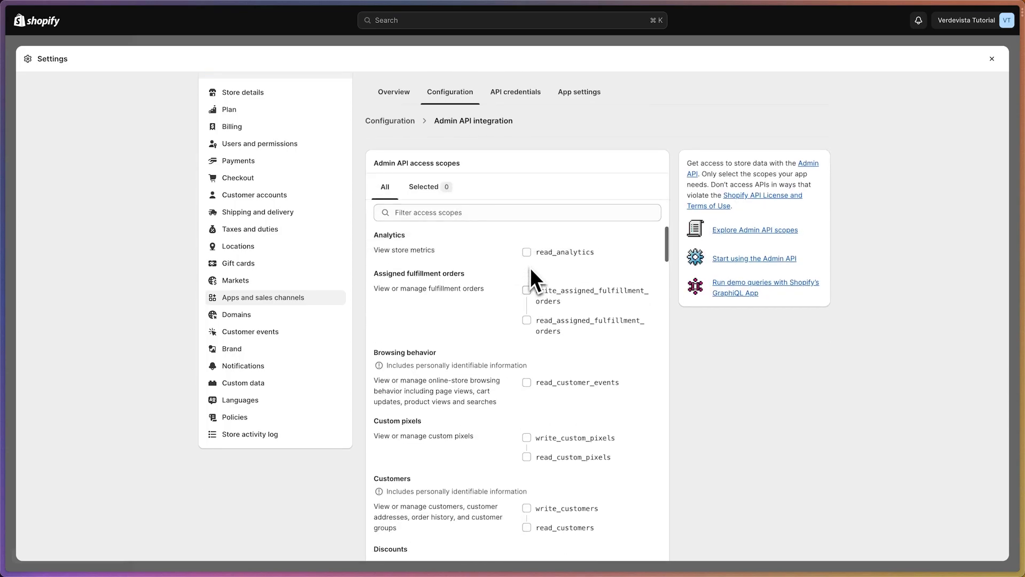
Grant the app the Admin API scopes for analytics, assigned fulfillment orders, browsing behavior, custom pixels and customers.
{"action": "left_click", "coordinate": [528, 253]}
{"action": "left_click", "coordinate": [527, 291]}
{"action": "left_click", "coordinate": [527, 320]}
{"action": "scroll", "coordinate": [534, 334], "scroll_direction": "down", "scroll_amount": 2}
{"action": "left_click", "coordinate": [534, 276]}
{"action": "left_click", "coordinate": [530, 324]}
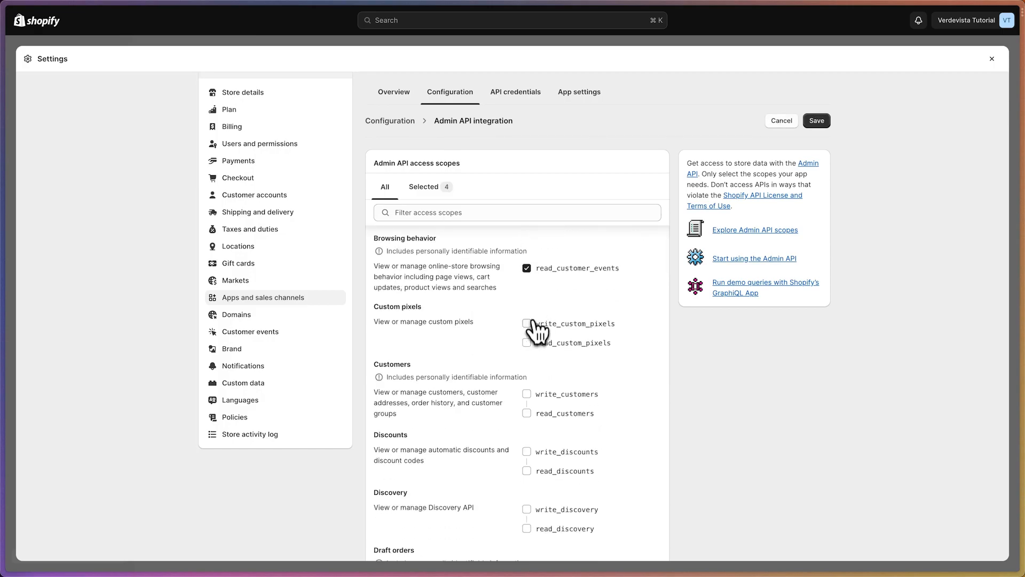
{"action": "left_click", "coordinate": [528, 395]}
Grant the read and write scopes for discounts, discovery, draft orders and files.
{"action": "scroll", "coordinate": [530, 401], "scroll_direction": "down", "scroll_amount": 2}
{"action": "left_click", "coordinate": [527, 362]}
{"action": "left_click", "coordinate": [528, 421]}
{"action": "scroll", "coordinate": [529, 423], "scroll_direction": "down", "scroll_amount": 2}
{"action": "left_click", "coordinate": [528, 370]}
{"action": "double_click", "coordinate": [527, 436]}
{"action": "left_click", "coordinate": [527, 427]}
Grant the scopes for fulfillment services, GDPR data requests, gift cards and inventory.
{"action": "scroll", "coordinate": [528, 438], "scroll_direction": "down", "scroll_amount": 2}
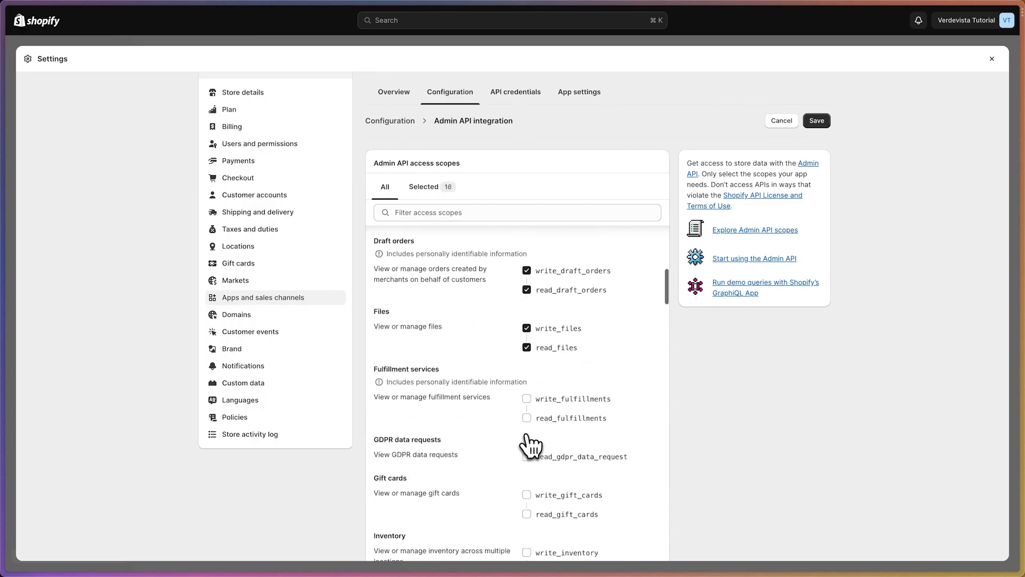
{"action": "left_click", "coordinate": [527, 370]}
{"action": "left_click", "coordinate": [527, 427]}
{"action": "scroll", "coordinate": [531, 438], "scroll_direction": "down", "scroll_amount": 2}
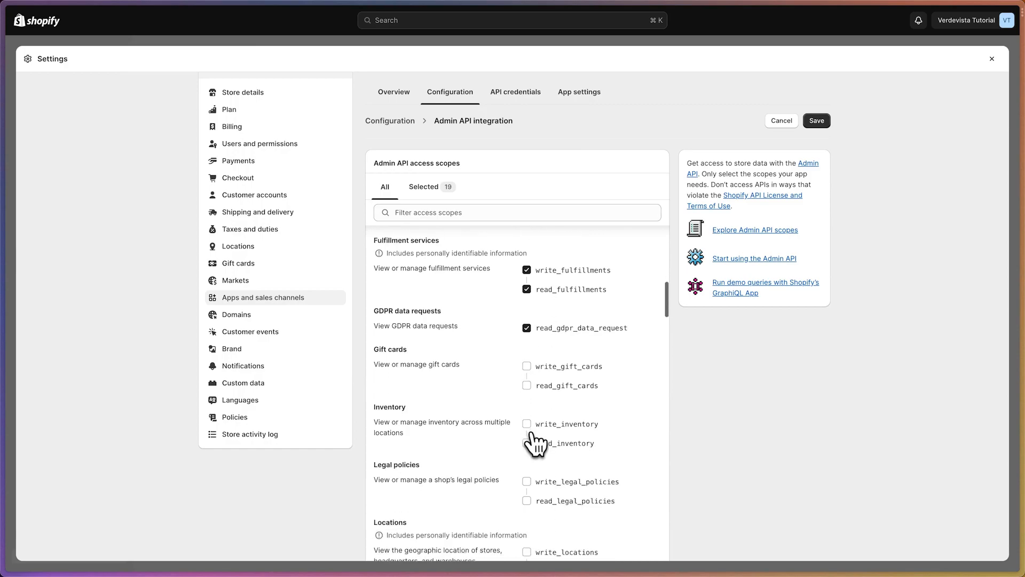
{"action": "left_click", "coordinate": [527, 362]}
{"action": "left_click", "coordinate": [527, 420]}
Grant the read and write scopes for legal policies, locations, marketing events, merchant-managed fulfillment orders and metaobject definitions.
{"action": "scroll", "coordinate": [529, 427], "scroll_direction": "down", "scroll_amount": 3}
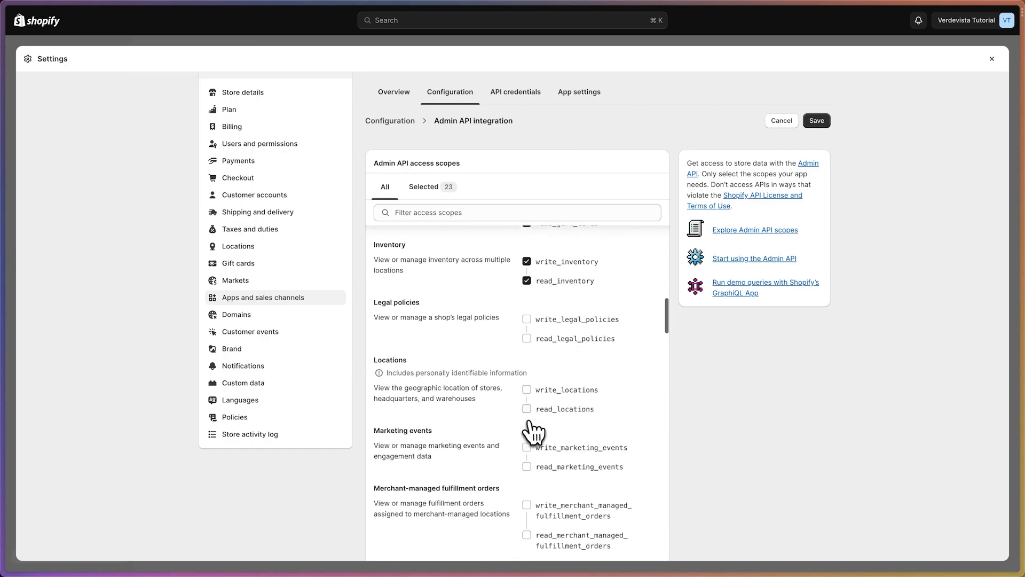
{"action": "left_click", "coordinate": [527, 310]}
{"action": "left_click", "coordinate": [527, 380]}
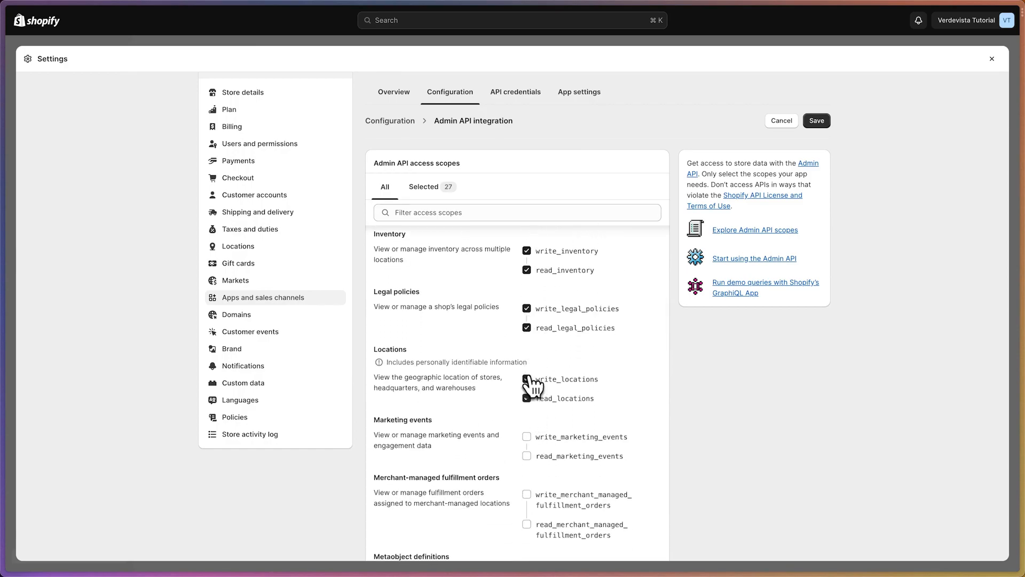
{"action": "scroll", "coordinate": [531, 382], "scroll_direction": "down", "scroll_amount": 2}
{"action": "left_click", "coordinate": [527, 341]}
{"action": "left_click", "coordinate": [526, 398]}
{"action": "scroll", "coordinate": [550, 422], "scroll_direction": "down", "scroll_amount": 2}
{"action": "left_click", "coordinate": [527, 401]}
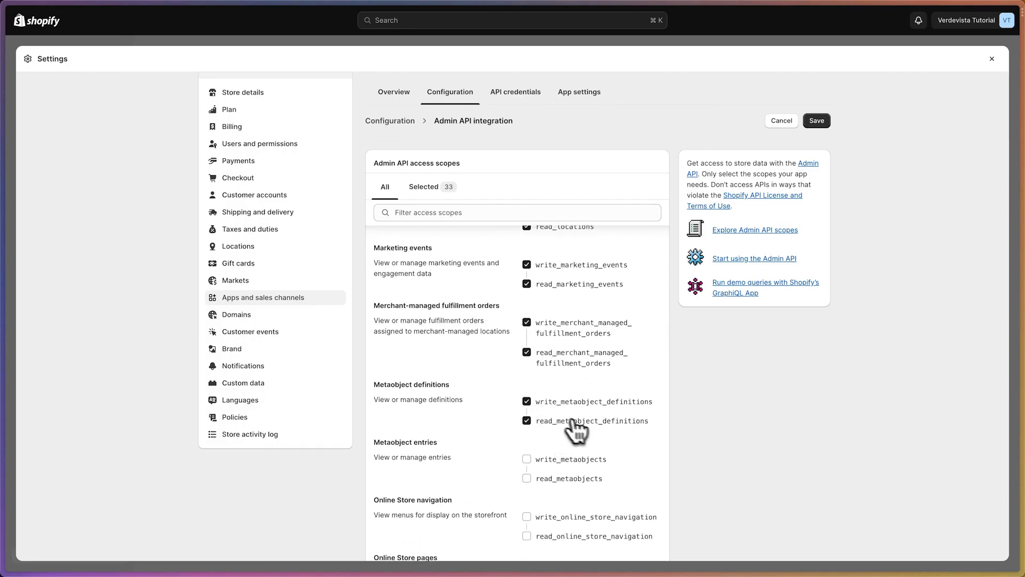
Grant the read and write scopes for metaobject entries, Online Store navigation, Online Store pages, order editing and orders.
{"action": "scroll", "coordinate": [541, 422], "scroll_direction": "down", "scroll_amount": 2}
{"action": "left_click", "coordinate": [526, 372]}
{"action": "scroll", "coordinate": [527, 377], "scroll_direction": "down", "scroll_amount": 2}
{"action": "left_click", "coordinate": [527, 330]}
{"action": "left_click", "coordinate": [528, 387]}
{"action": "scroll", "coordinate": [534, 397], "scroll_direction": "down", "scroll_amount": 2}
{"action": "left_click", "coordinate": [528, 358]}
{"action": "left_click", "coordinate": [528, 428]}
Grant the read and write scopes for packing slip management, payment customizations and payment terms.
{"action": "scroll", "coordinate": [534, 435], "scroll_direction": "down", "scroll_amount": 2}
{"action": "left_click", "coordinate": [527, 396]}
{"action": "scroll", "coordinate": [531, 405], "scroll_direction": "down", "scroll_amount": 2}
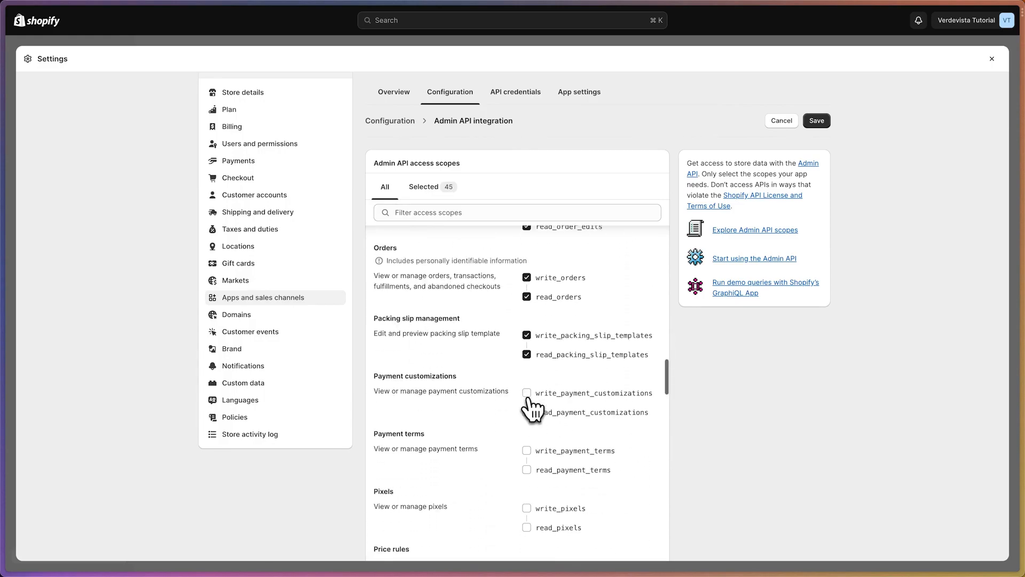
{"action": "left_click", "coordinate": [527, 372]}
{"action": "left_click", "coordinate": [528, 429]}
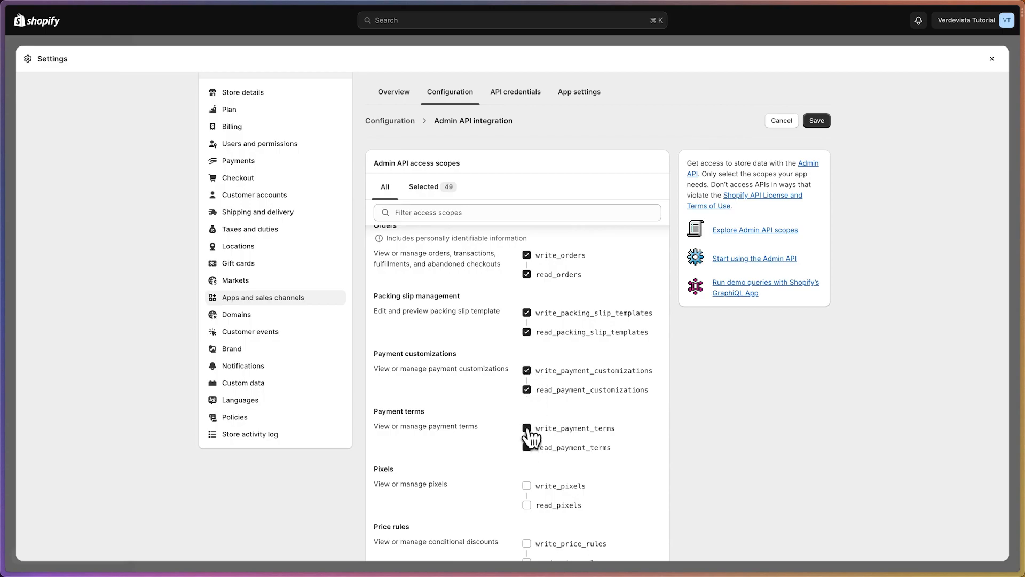
Grant the read and write scopes for pixels, price rules and the three scope groups directly after them.
{"action": "scroll", "coordinate": [530, 434], "scroll_direction": "down", "scroll_amount": 2}
{"action": "left_click", "coordinate": [527, 370]}
{"action": "left_click", "coordinate": [528, 428]}
{"action": "scroll", "coordinate": [531, 433], "scroll_direction": "down", "scroll_amount": 2}
{"action": "left_click", "coordinate": [527, 396]}
{"action": "left_click", "coordinate": [527, 454]}
{"action": "left_click", "coordinate": [527, 511]}
Grant the read and write scopes for the next five unselected scope groups in the list.
{"action": "scroll", "coordinate": [531, 521], "scroll_direction": "down", "scroll_amount": 6}
{"action": "left_click", "coordinate": [527, 506]}
{"action": "left_click", "coordinate": [527, 448]}
{"action": "left_click", "coordinate": [528, 391]}
{"action": "left_click", "coordinate": [527, 333]}
{"action": "left_click", "coordinate": [527, 275]}
Grant the read and write scopes for the three remaining groups up to and including shipping.
{"action": "scroll", "coordinate": [530, 286], "scroll_direction": "down", "scroll_amount": 5}
{"action": "scroll", "coordinate": [529, 291], "scroll_direction": "down", "scroll_amount": 1}
{"action": "left_click", "coordinate": [527, 290]}
{"action": "left_click", "coordinate": [527, 309]}
{"action": "left_click", "coordinate": [527, 347]}
{"action": "left_click", "coordinate": [527, 367]}
{"action": "left_click", "coordinate": [527, 418]}
{"action": "left_click", "coordinate": [527, 438]}
Grant the scopes for shop locales, Shopify Credit, Shopify Markets and Shopify Payments accounts.
{"action": "scroll", "coordinate": [529, 427], "scroll_direction": "down", "scroll_amount": 5}
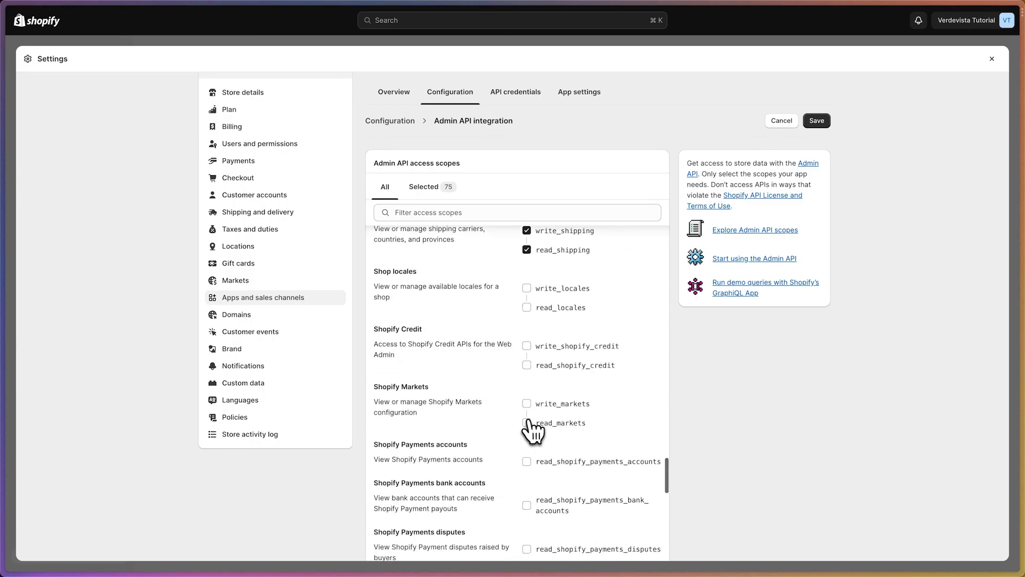
{"action": "left_click", "coordinate": [527, 343]}
{"action": "left_click", "coordinate": [527, 362]}
{"action": "left_click", "coordinate": [526, 285]}
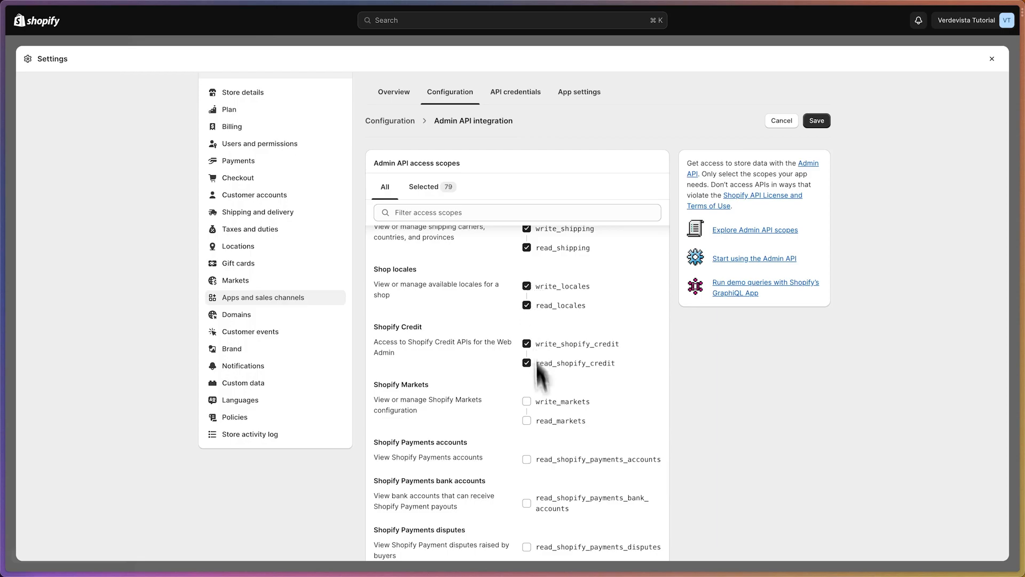
{"action": "left_click", "coordinate": [527, 459]}
{"action": "left_click", "coordinate": [527, 402]}
Grant the scopes for Shopify Payments bank accounts, disputes and payouts, and for store content.
{"action": "scroll", "coordinate": [529, 406], "scroll_direction": "down", "scroll_amount": 4}
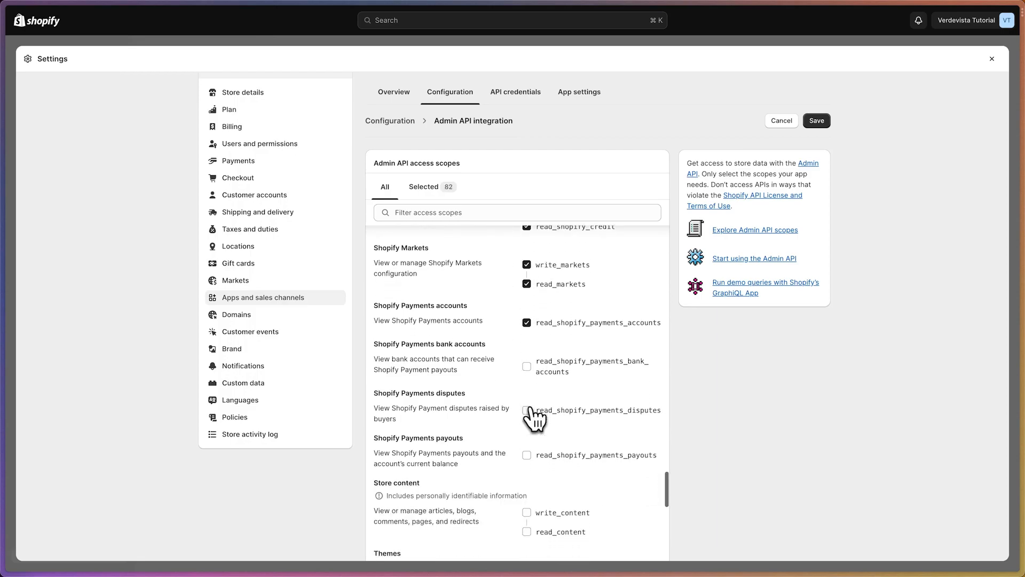
{"action": "left_click", "coordinate": [528, 452]}
{"action": "left_click", "coordinate": [527, 393]}
{"action": "left_click", "coordinate": [527, 348]}
{"action": "left_click", "coordinate": [526, 304]}
Grant the scopes for themes, third-party fulfillment orders, translations, all_cart_transforms, all_checkout_completion_target_customizations and cart_transforms.
{"action": "scroll", "coordinate": [531, 315], "scroll_direction": "down", "scroll_amount": 5}
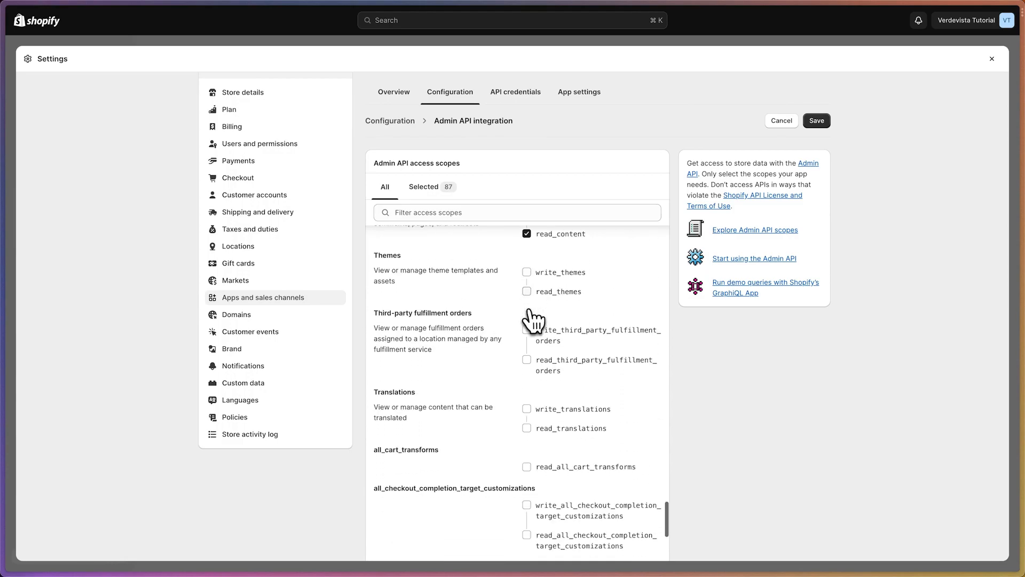
{"action": "left_click", "coordinate": [527, 265]}
{"action": "left_click", "coordinate": [527, 322]}
{"action": "left_click", "coordinate": [527, 401]}
{"action": "left_click", "coordinate": [527, 459]}
{"action": "scroll", "coordinate": [531, 459], "scroll_direction": "down", "scroll_amount": 3}
{"action": "left_click", "coordinate": [527, 374]}
{"action": "left_click", "coordinate": [527, 453]}
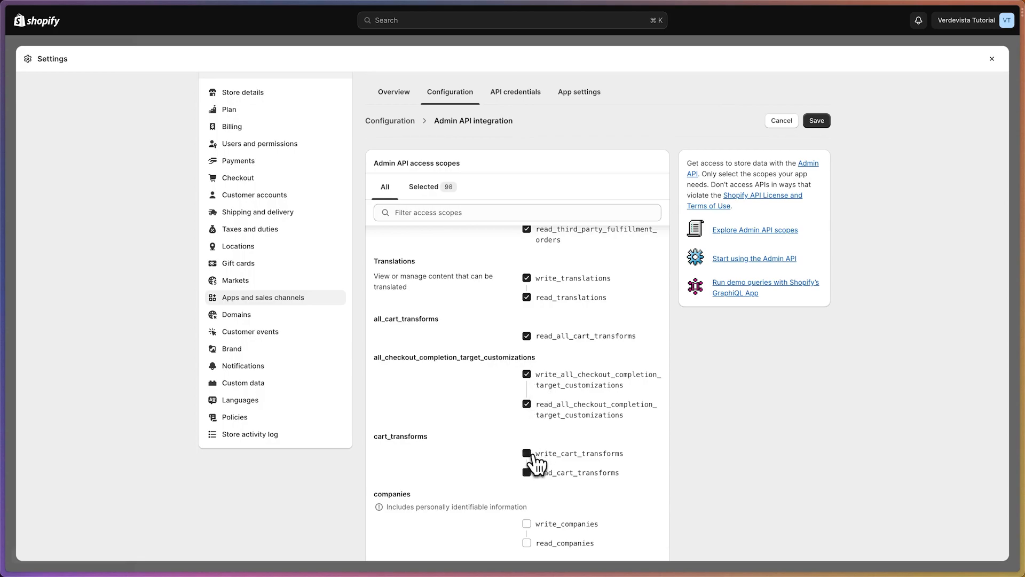
Grant the read and write scopes for companies, fulfillment_constraint_rules, delivery_customizations, customer_merge and custom_fulfillment_services.
{"action": "left_click", "coordinate": [528, 524]}
{"action": "scroll", "coordinate": [537, 531], "scroll_direction": "down", "scroll_amount": 5}
{"action": "scroll", "coordinate": [533, 528], "scroll_direction": "down", "scroll_amount": 1}
{"action": "left_click", "coordinate": [527, 505]}
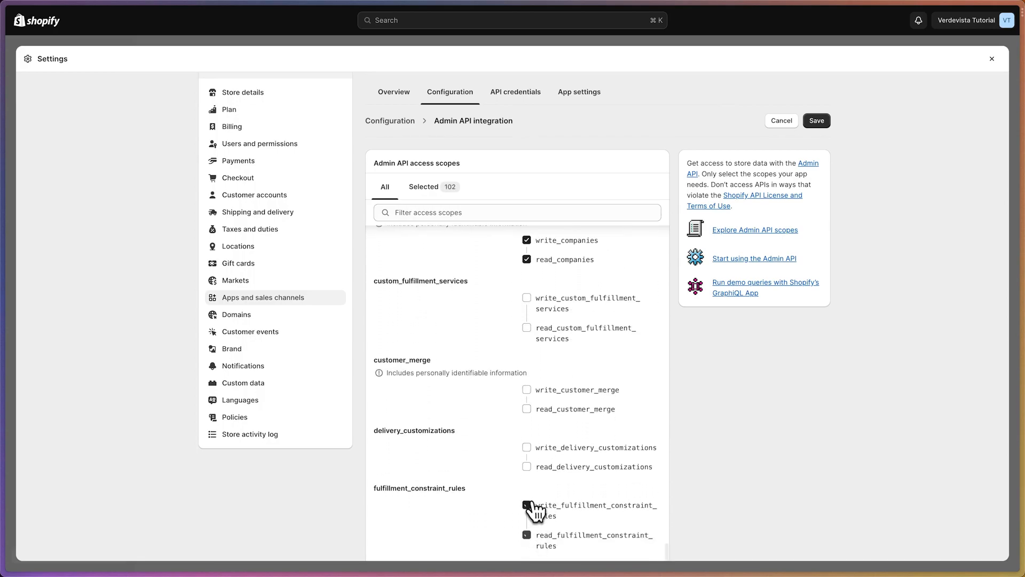
{"action": "left_click", "coordinate": [527, 447]}
{"action": "left_click", "coordinate": [526, 389]}
{"action": "left_click", "coordinate": [526, 298]}
Grant the scopes for gates, order_submission_rules, shopify_payments_provider_accounts_sensitive and sqlite_bulk_data_transfer.
{"action": "scroll", "coordinate": [531, 306], "scroll_direction": "down", "scroll_amount": 5}
{"action": "left_click", "coordinate": [527, 325]}
{"action": "left_click", "coordinate": [527, 344]}
{"action": "left_click", "coordinate": [527, 383]}
{"action": "left_click", "coordinate": [526, 402]}
{"action": "left_click", "coordinate": [527, 446]}
{"action": "left_click", "coordinate": [527, 489]}
{"action": "left_click", "coordinate": [527, 519]}
Save the Admin API integration configuration and review the selected access scopes.
{"action": "scroll", "coordinate": [534, 512], "scroll_direction": "down", "scroll_amount": 3}
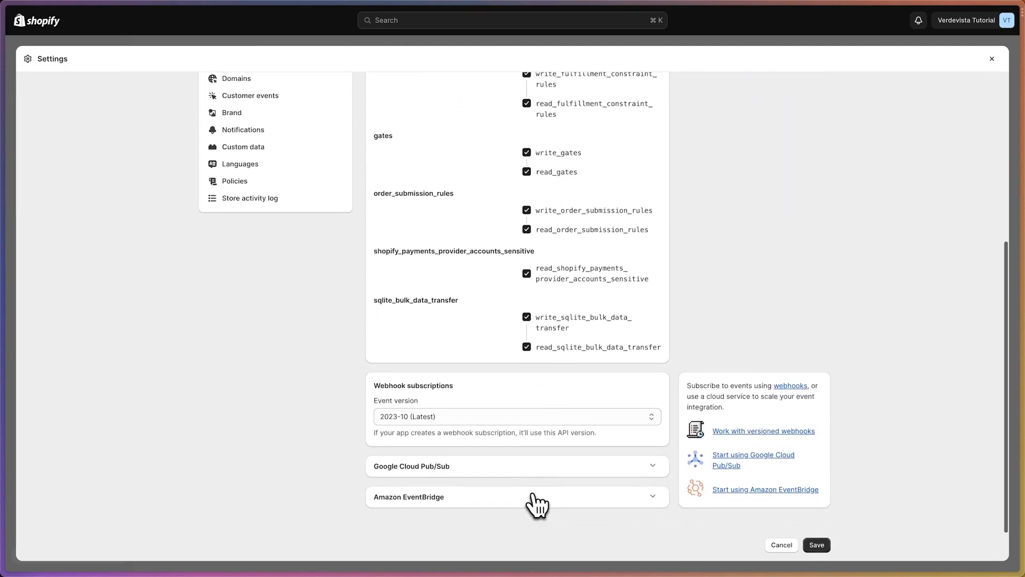
{"action": "scroll", "coordinate": [537, 505], "scroll_direction": "down", "scroll_amount": 2}
{"action": "scroll", "coordinate": [536, 504], "scroll_direction": "up", "scroll_amount": 10}
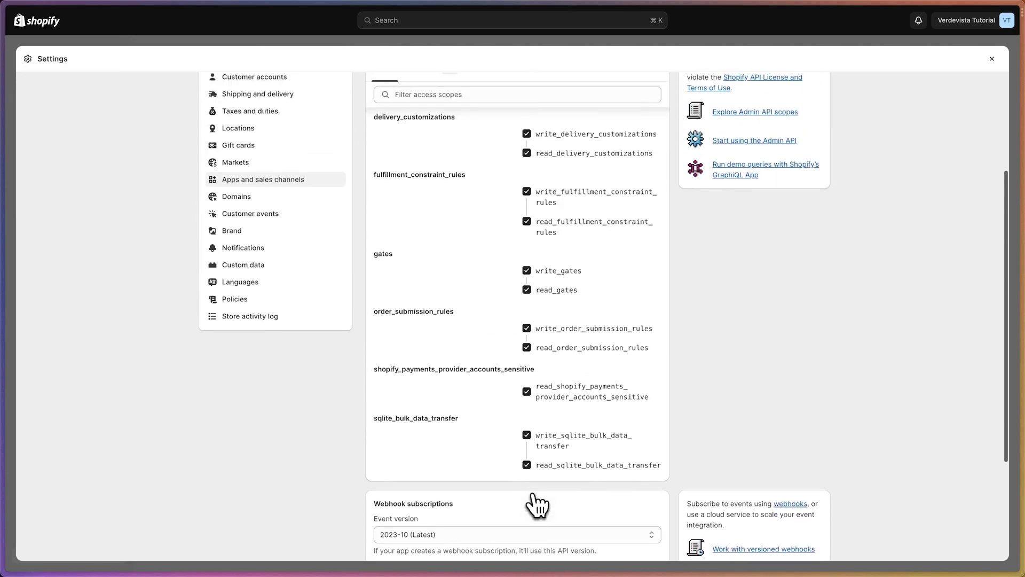
{"action": "left_click", "coordinate": [825, 168]}
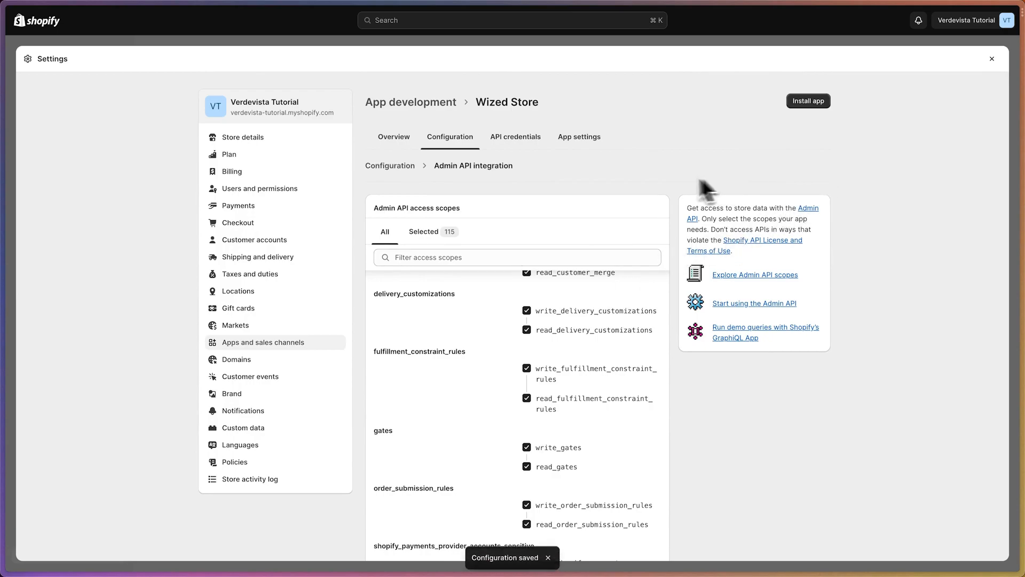
{"action": "scroll", "coordinate": [542, 165], "scroll_direction": "down", "scroll_amount": 15}
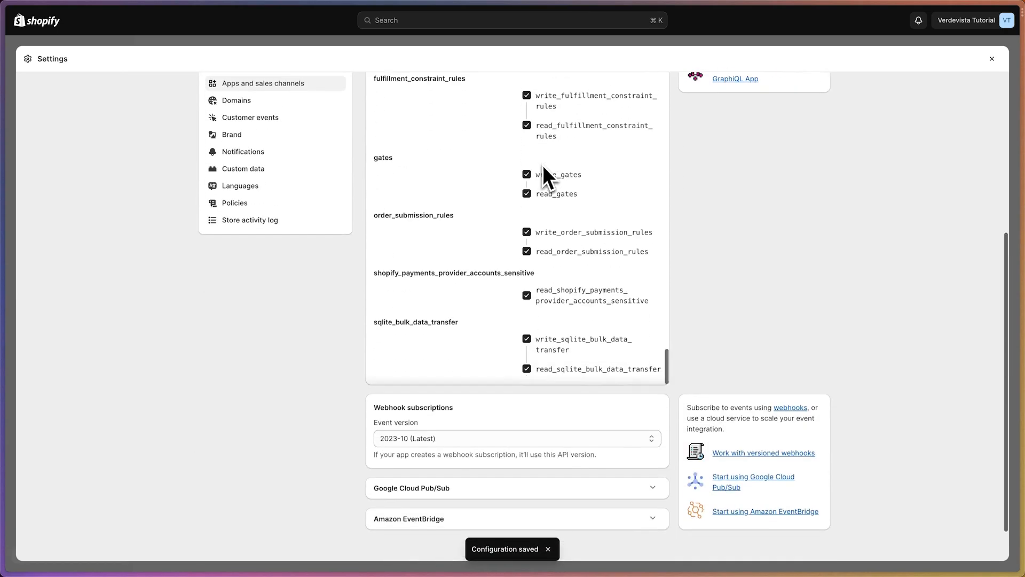
{"action": "scroll", "coordinate": [543, 165], "scroll_direction": "up", "scroll_amount": 15}
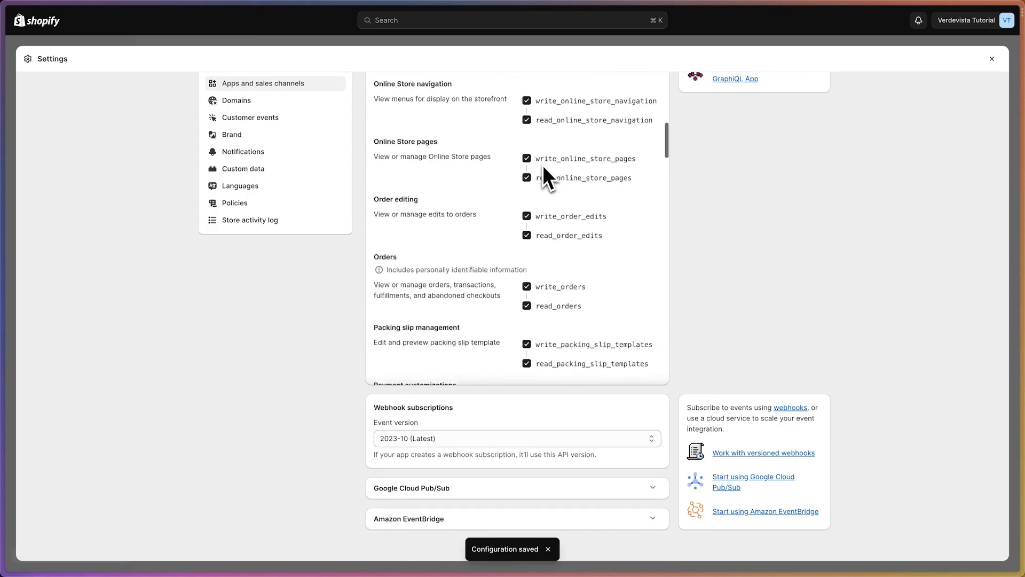
Install the Wized Store app on the store, then reveal and copy its Admin API access token.
{"action": "left_click", "coordinate": [514, 140]}
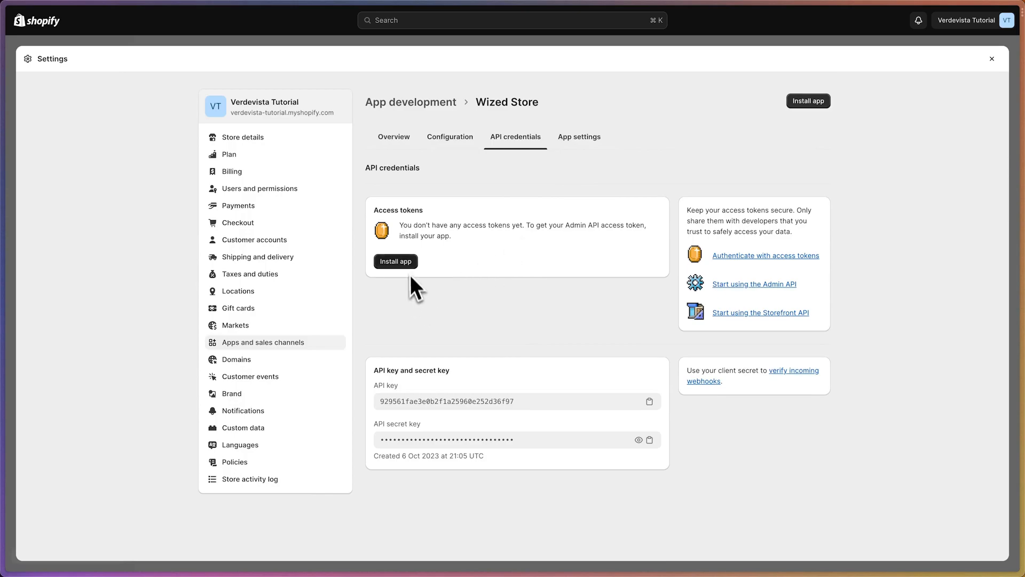
{"action": "left_click", "coordinate": [401, 264]}
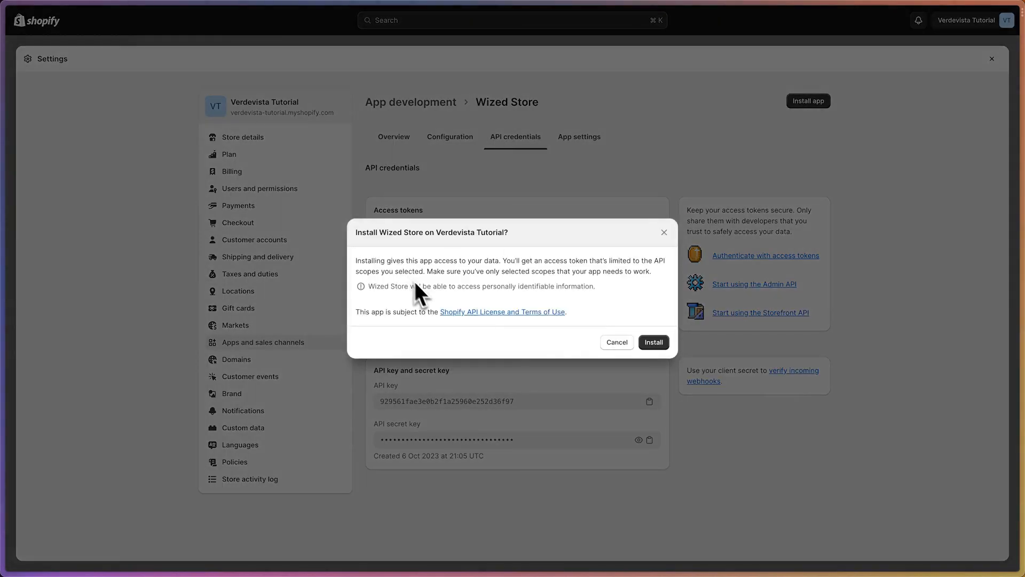
{"action": "left_click", "coordinate": [654, 343]}
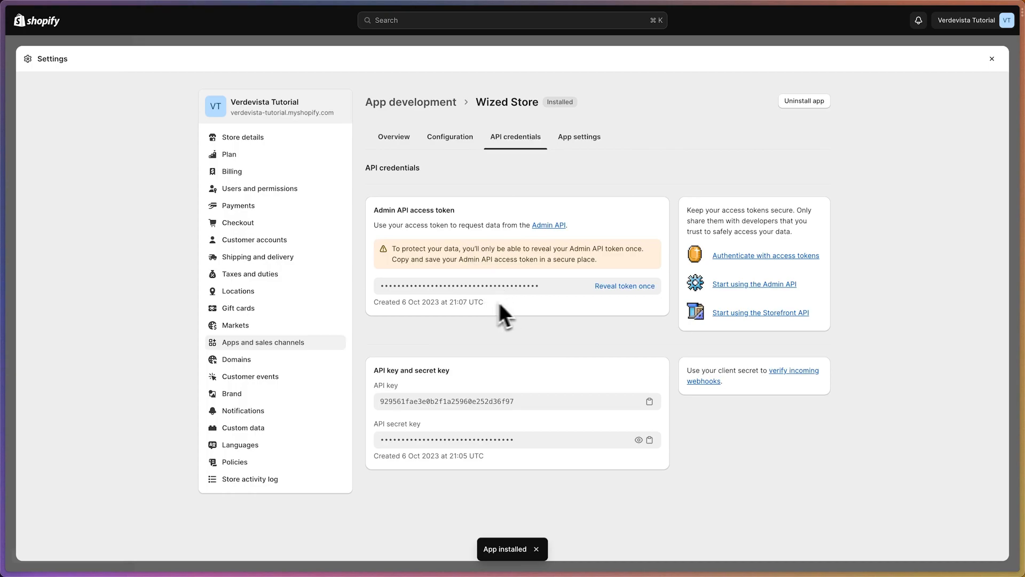
{"action": "left_click", "coordinate": [632, 288]}
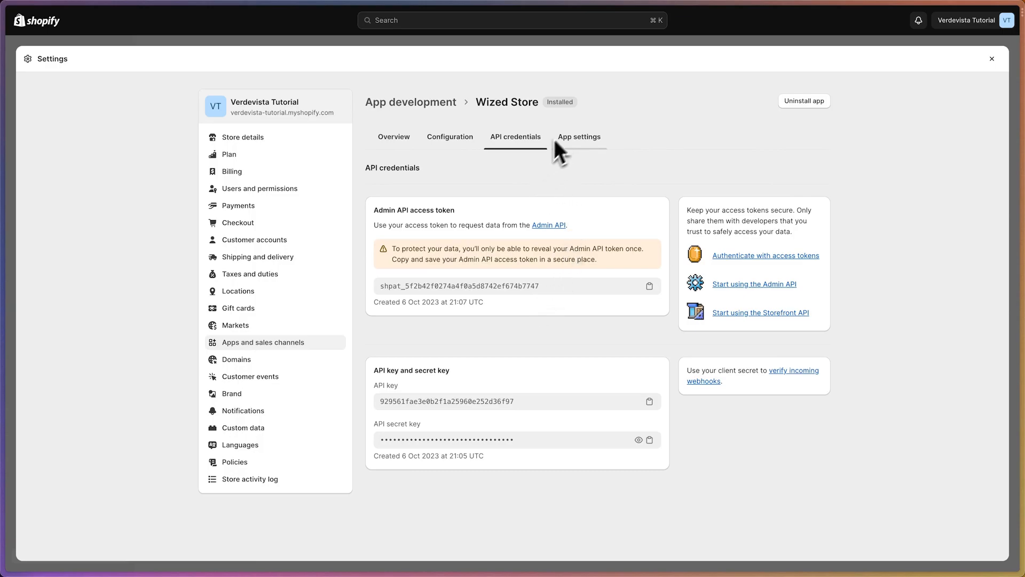
{"action": "left_click", "coordinate": [648, 287]}
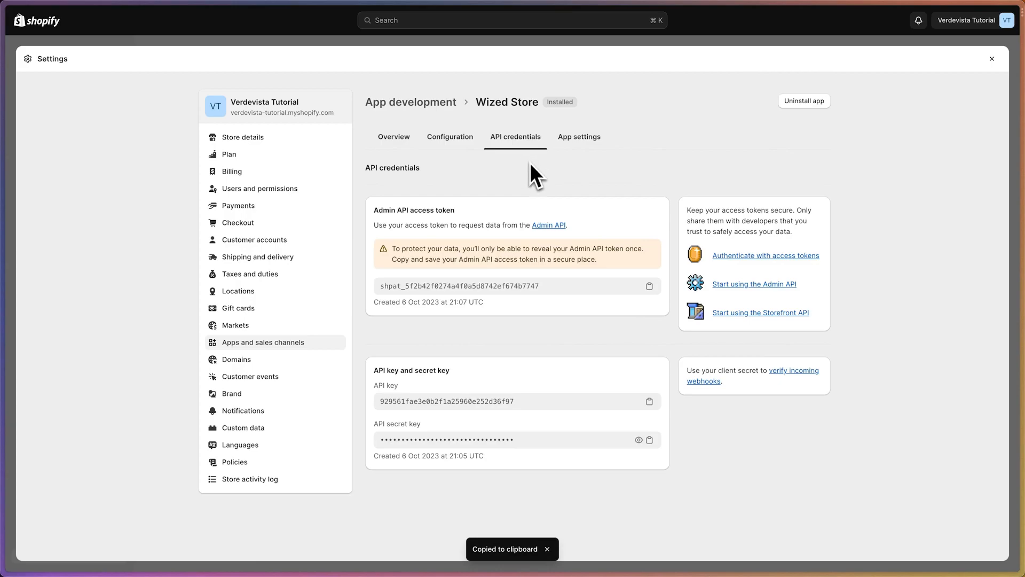
Open the Storefront API integration settings in the Wized Store app's configuration.
{"action": "left_click", "coordinate": [567, 146]}
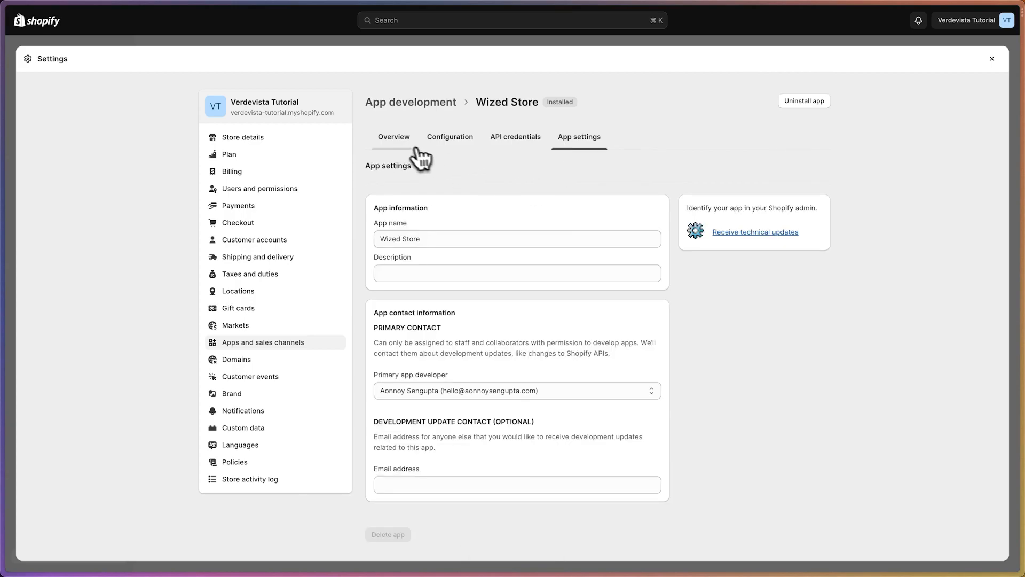
{"action": "left_click", "coordinate": [412, 143]}
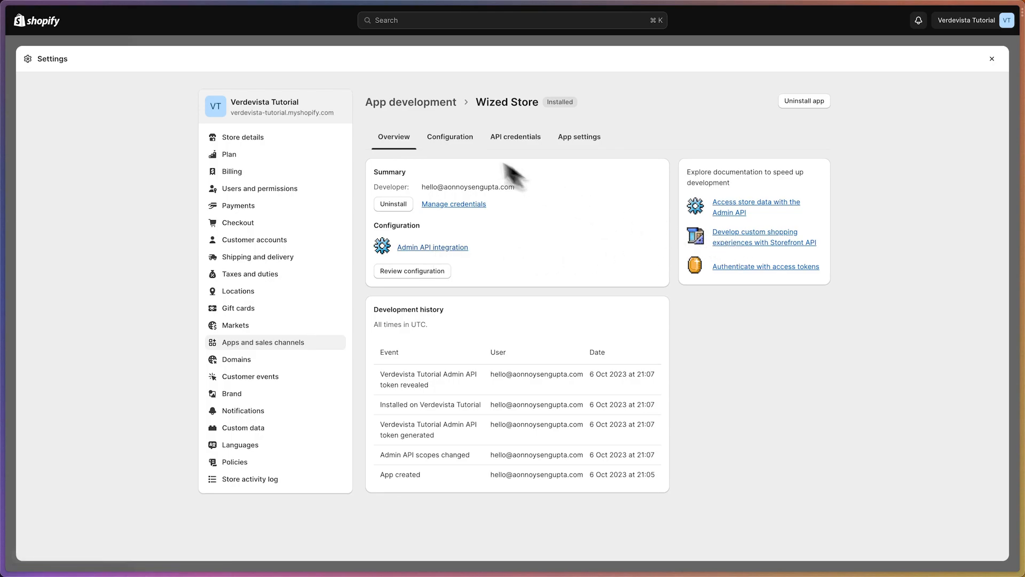
{"action": "left_click", "coordinate": [448, 137]}
{"action": "scroll", "coordinate": [556, 283], "scroll_direction": "down", "scroll_amount": 5}
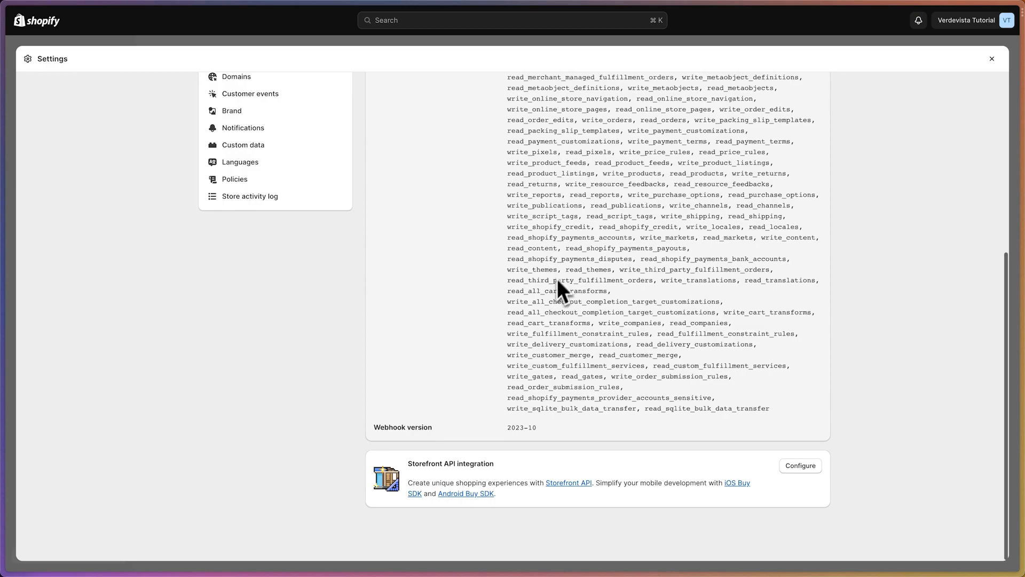
{"action": "left_click", "coordinate": [801, 466]}
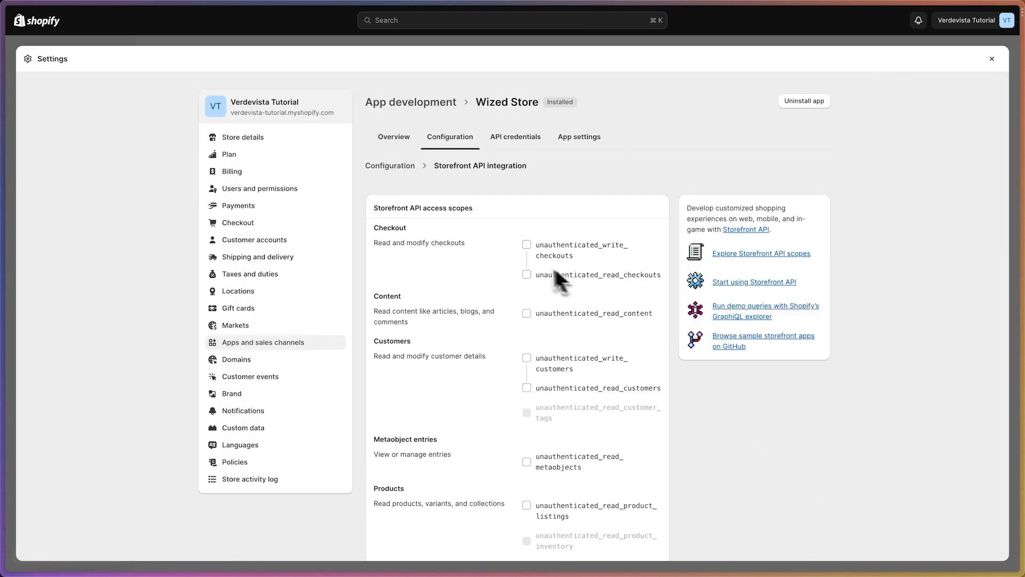
Grant the Storefront API scopes for checkouts, content, customers, customer tags, metaobjects and product listings.
{"action": "left_click", "coordinate": [527, 244]}
{"action": "left_click", "coordinate": [526, 313]}
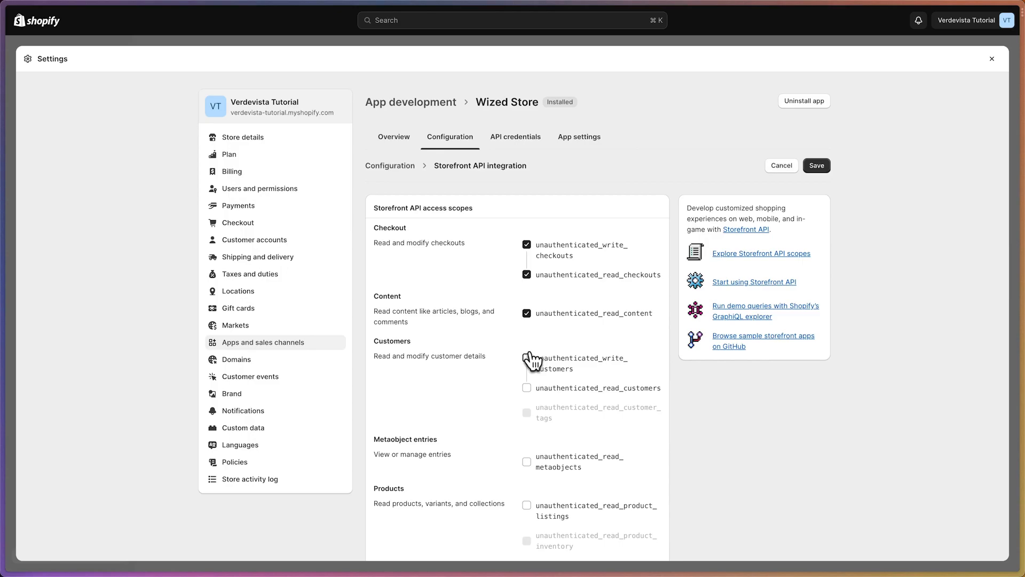
{"action": "left_click", "coordinate": [527, 358]}
{"action": "scroll", "coordinate": [530, 360], "scroll_direction": "down", "scroll_amount": 3}
{"action": "left_click", "coordinate": [527, 292]}
{"action": "left_click", "coordinate": [528, 242]}
{"action": "left_click", "coordinate": [527, 334]}
{"action": "scroll", "coordinate": [528, 342], "scroll_direction": "up", "scroll_amount": 3}
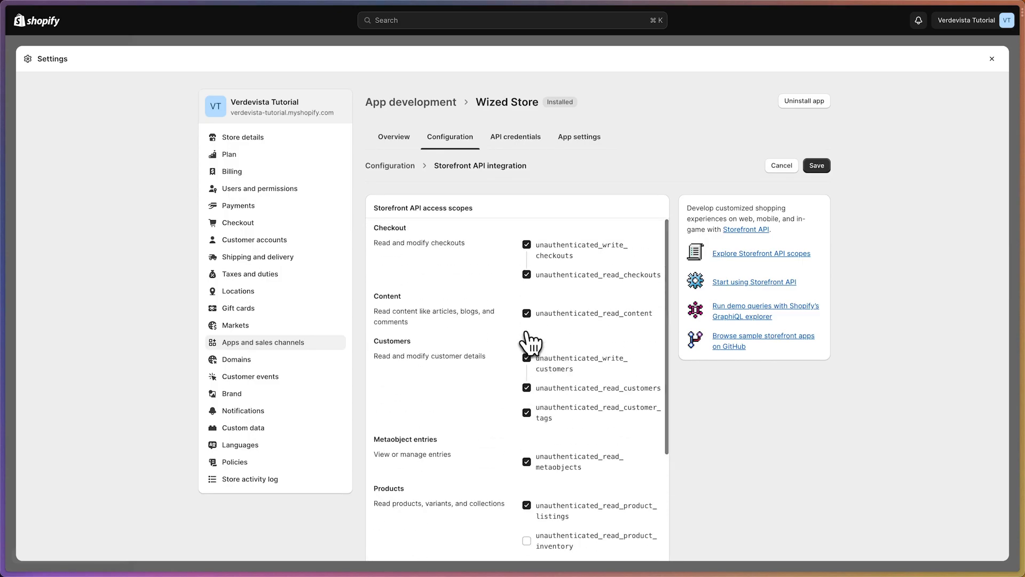
Grant the Storefront scopes for product inventory, pickup locations, product tags, selling plans, bulk_operations and gates, and save the configuration.
{"action": "scroll", "coordinate": [529, 336], "scroll_direction": "down", "scroll_amount": 4}
{"action": "left_click", "coordinate": [527, 325]}
{"action": "left_click", "coordinate": [527, 355]}
{"action": "left_click", "coordinate": [527, 385]}
{"action": "scroll", "coordinate": [531, 397], "scroll_direction": "down", "scroll_amount": 3}
{"action": "left_click", "coordinate": [528, 301]}
{"action": "left_click", "coordinate": [527, 344]}
{"action": "left_click", "coordinate": [527, 423]}
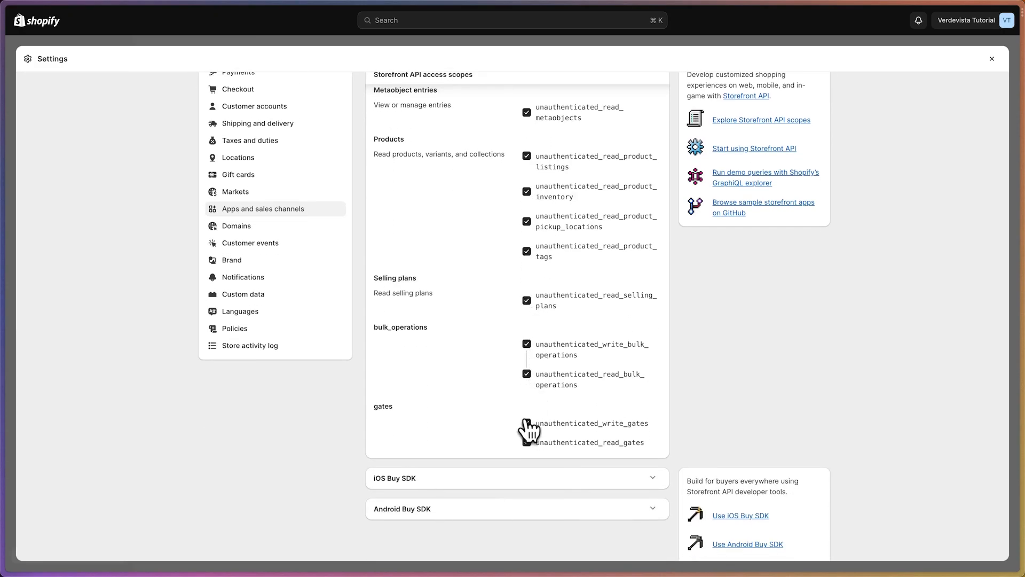
{"action": "scroll", "coordinate": [495, 430], "scroll_direction": "up", "scroll_amount": 8}
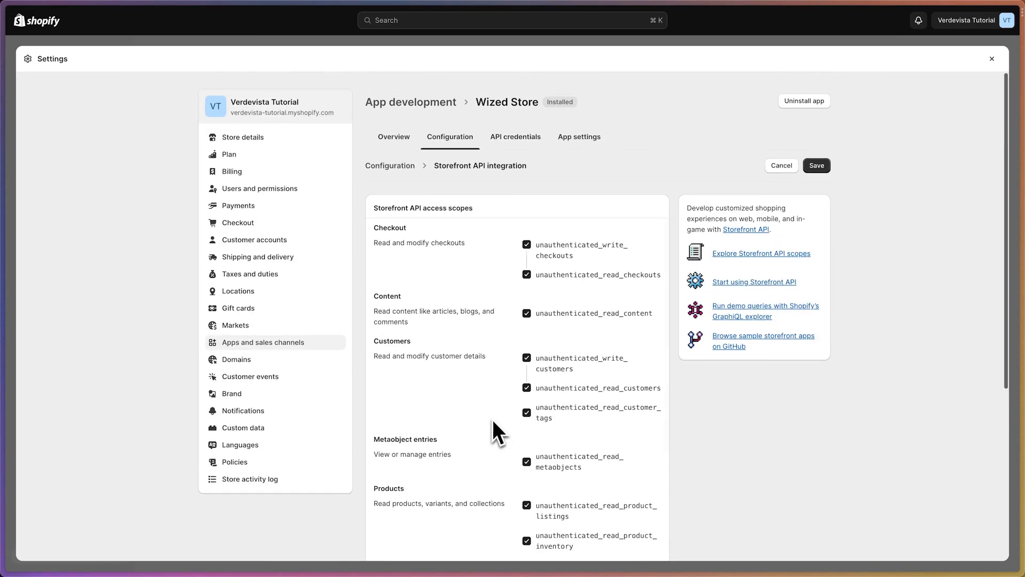
{"action": "left_click", "coordinate": [817, 167]}
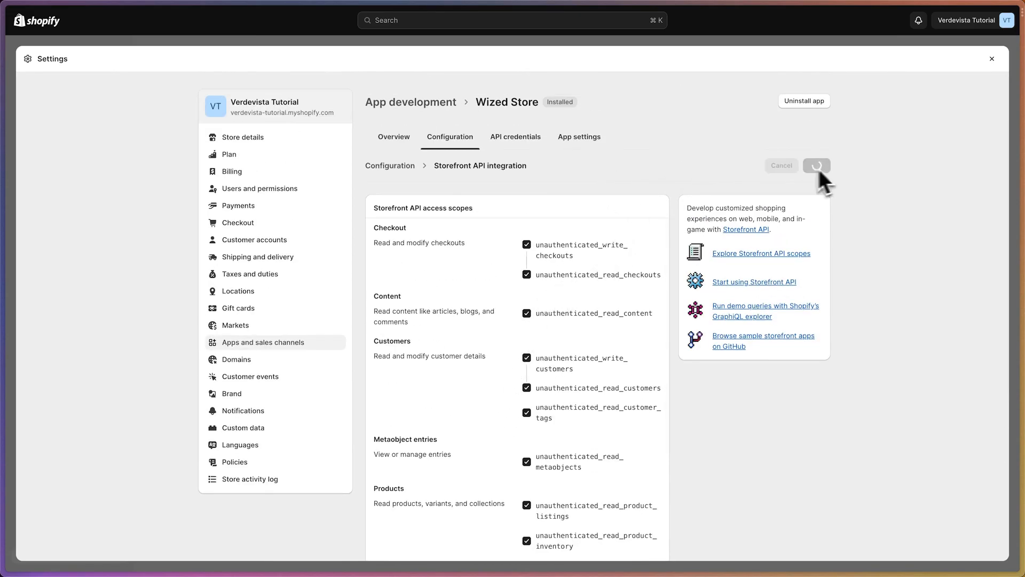
Check the app's API credentials for the Admin and Storefront API access tokens.
{"action": "left_click", "coordinate": [534, 140]}
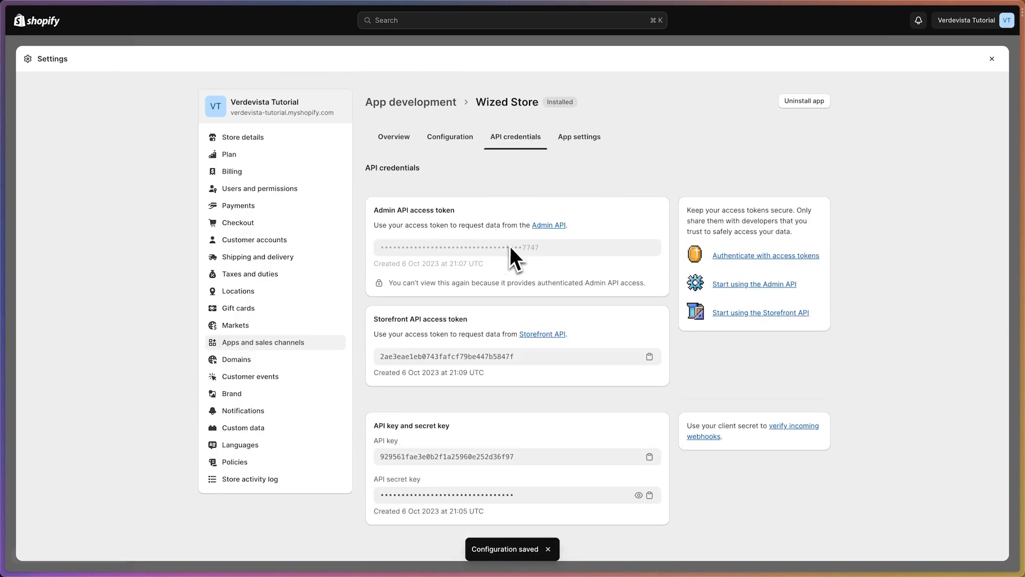
{"action": "scroll", "coordinate": [510, 246], "scroll_direction": "down", "scroll_amount": 1}
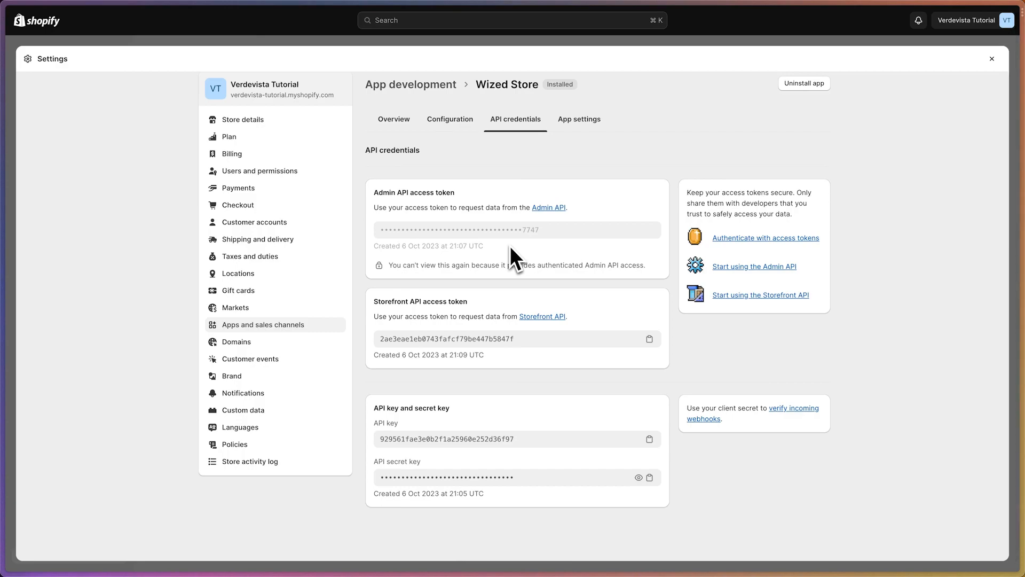
{"action": "scroll", "coordinate": [511, 245], "scroll_direction": "up", "scroll_amount": 1}
{"action": "scroll", "coordinate": [511, 245], "scroll_direction": "up", "scroll_amount": 1}
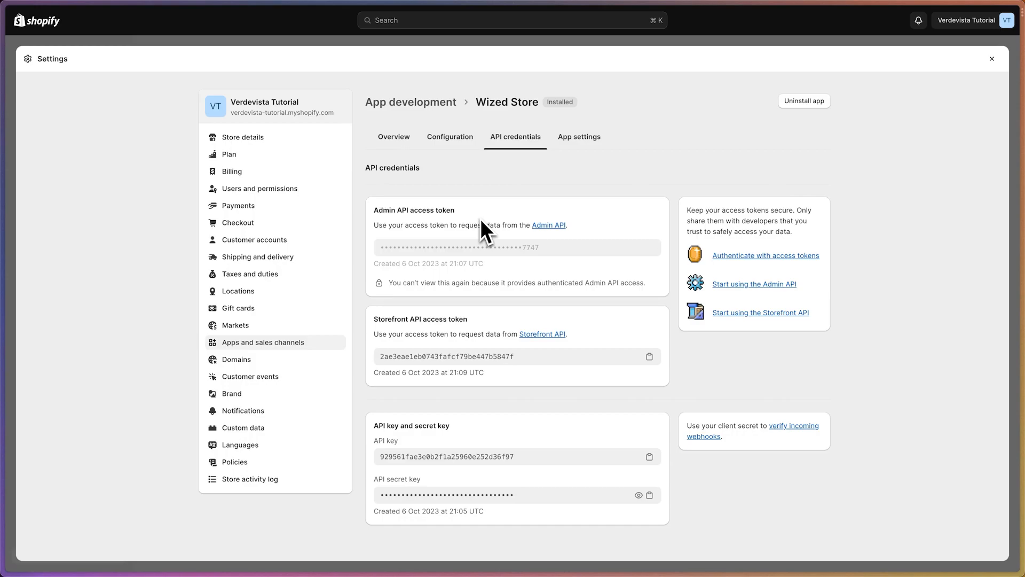
Start a custom product metafield definition named At A Glance with read access for Storefronts.
{"action": "left_click", "coordinate": [274, 430]}
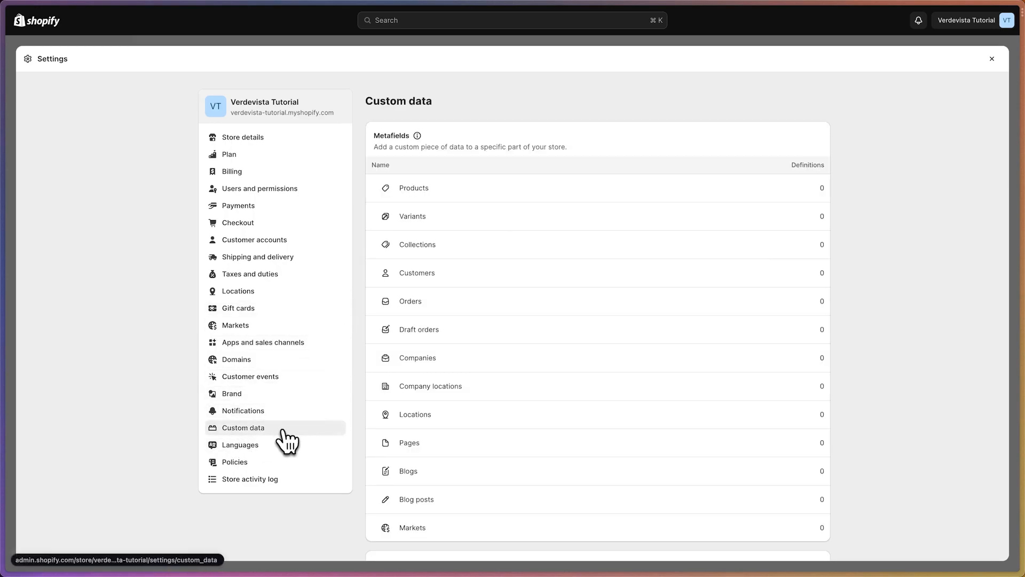
{"action": "left_click", "coordinate": [451, 199]}
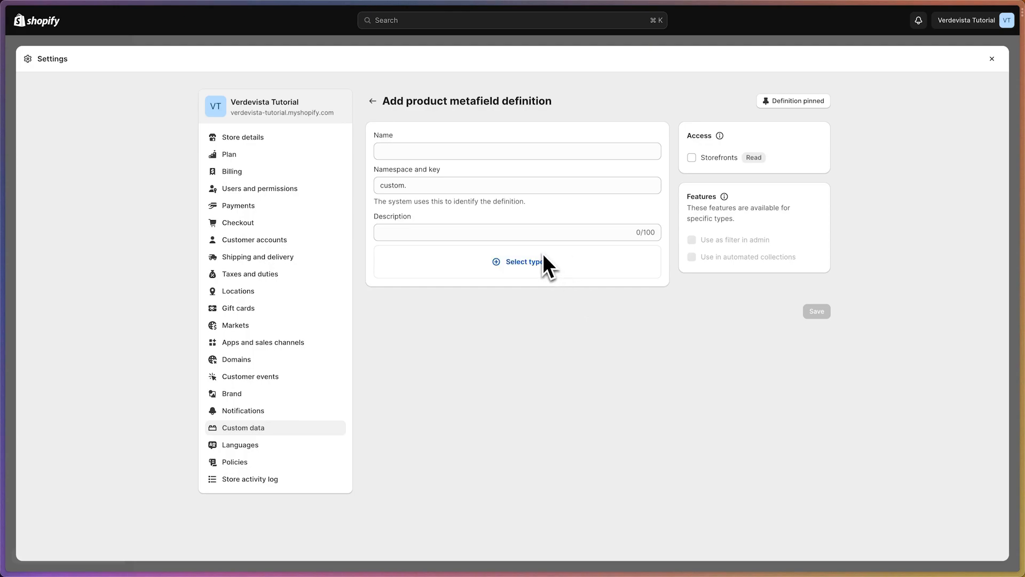
{"action": "left_click", "coordinate": [691, 157]}
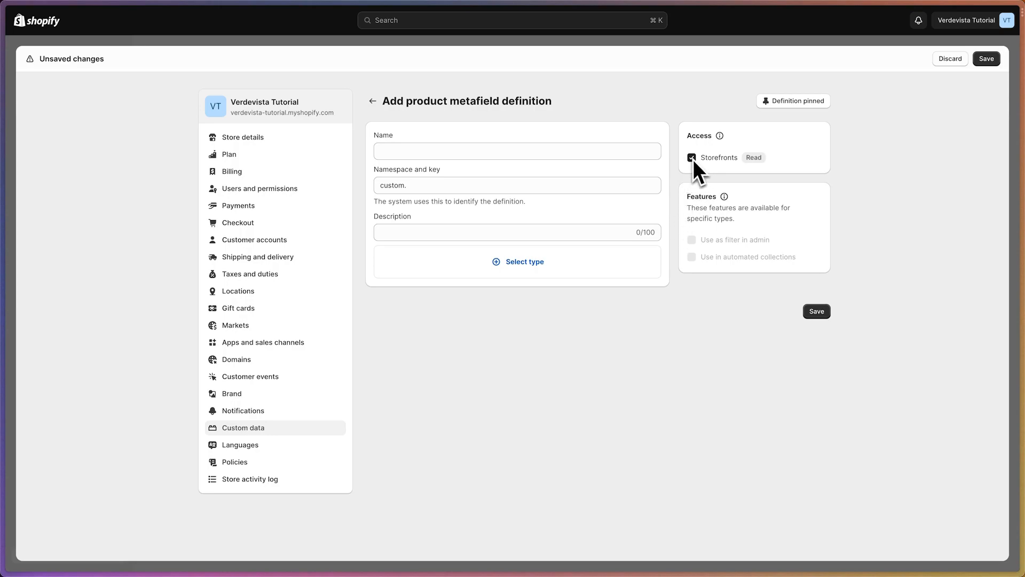
{"action": "left_click", "coordinate": [451, 151]}
{"action": "type", "text": "At A Glance"}
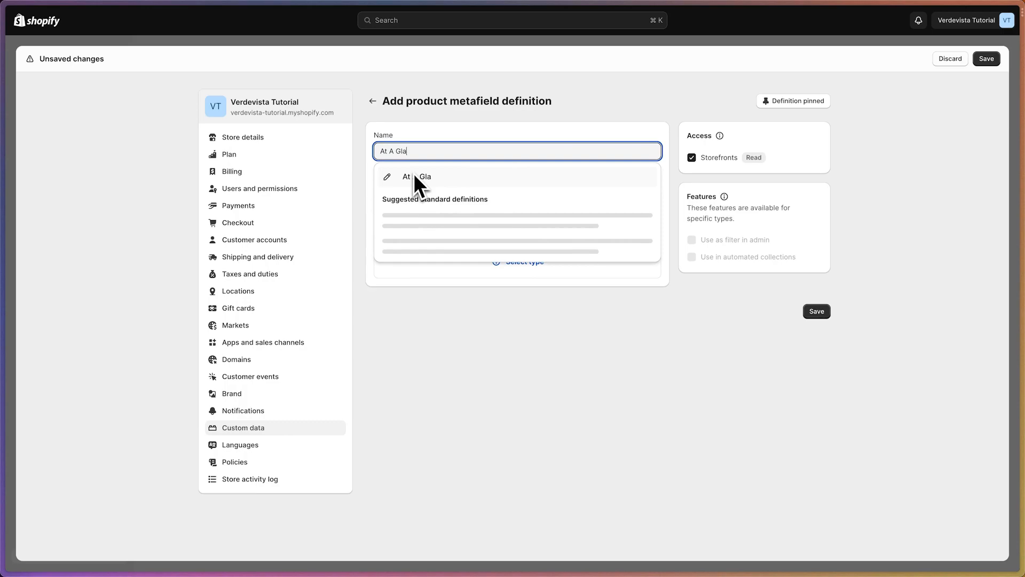
{"action": "left_click", "coordinate": [441, 175]}
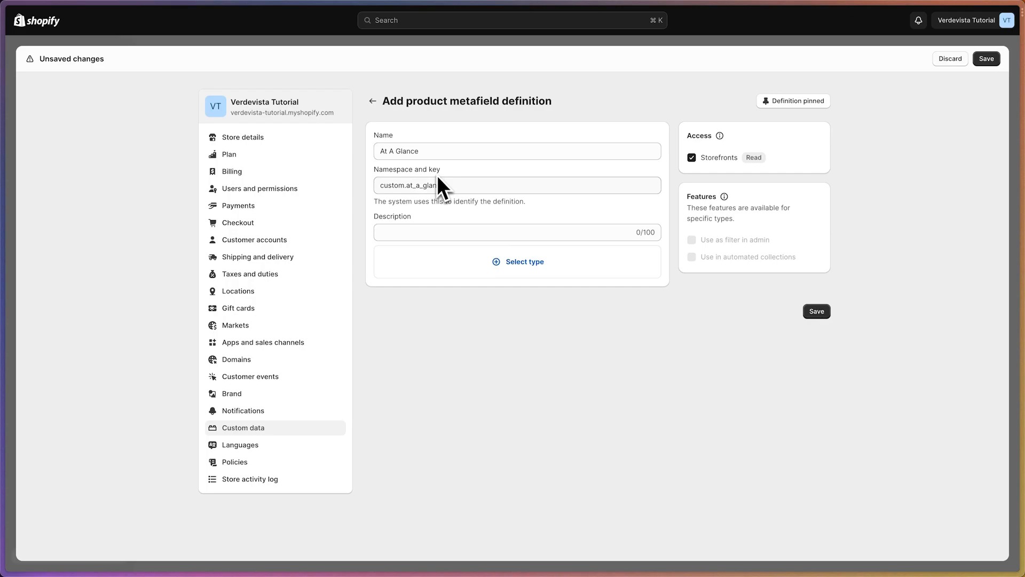
Change the metafield's namespace to productInfo, keeping the key at_a_glance.
{"action": "left_click_drag", "start_coordinate": [407, 185], "coordinate": [372, 187]}
{"action": "left_click", "coordinate": [405, 185]}
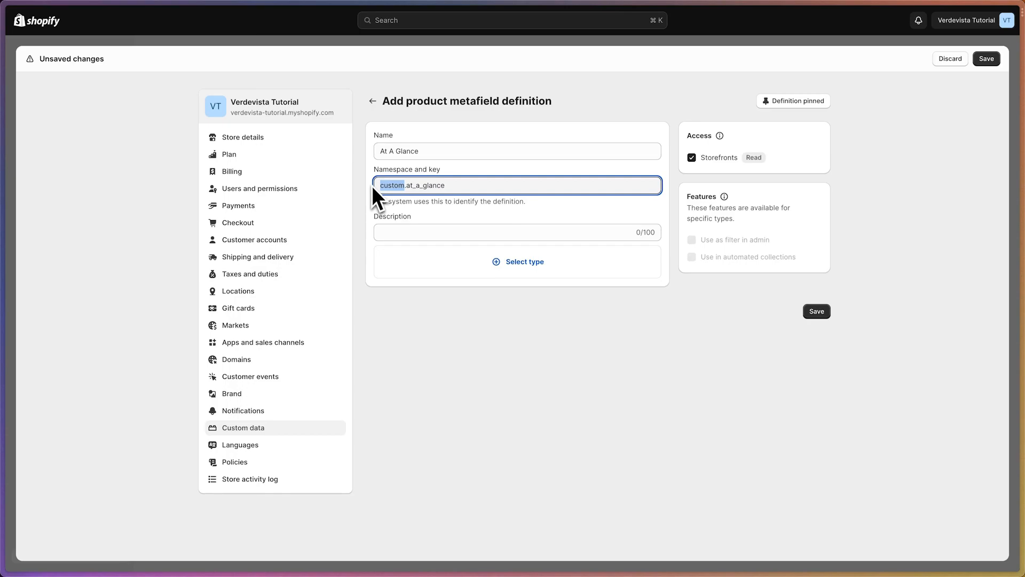
{"action": "type", "text": "productInfo"}
{"action": "left_click", "coordinate": [406, 232]}
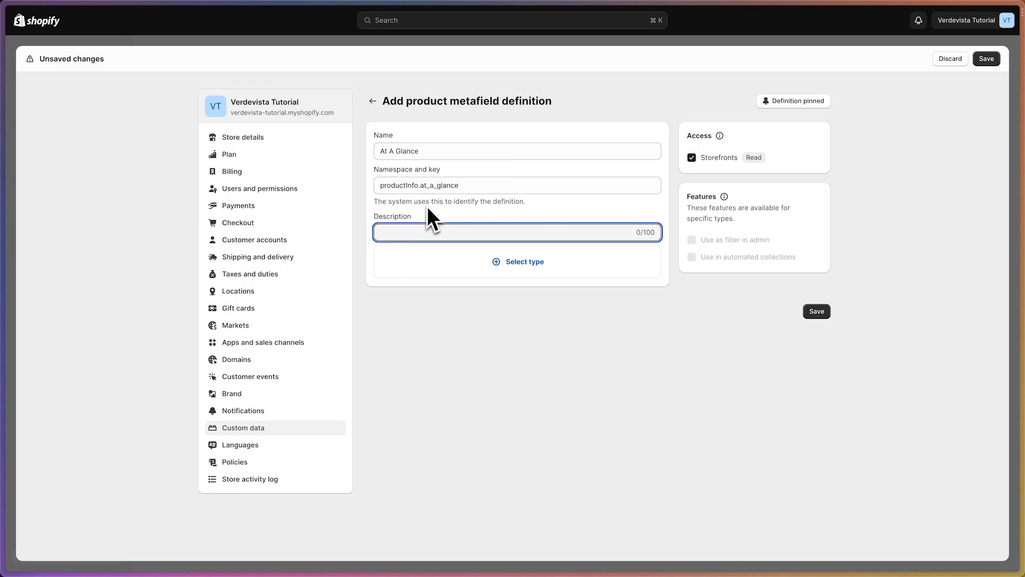
Set the metafield's content type to Rich text and save the definition.
{"action": "left_click", "coordinate": [520, 267]}
{"action": "scroll", "coordinate": [477, 361], "scroll_direction": "down", "scroll_amount": 10}
{"action": "scroll", "coordinate": [477, 361], "scroll_direction": "down", "scroll_amount": 3}
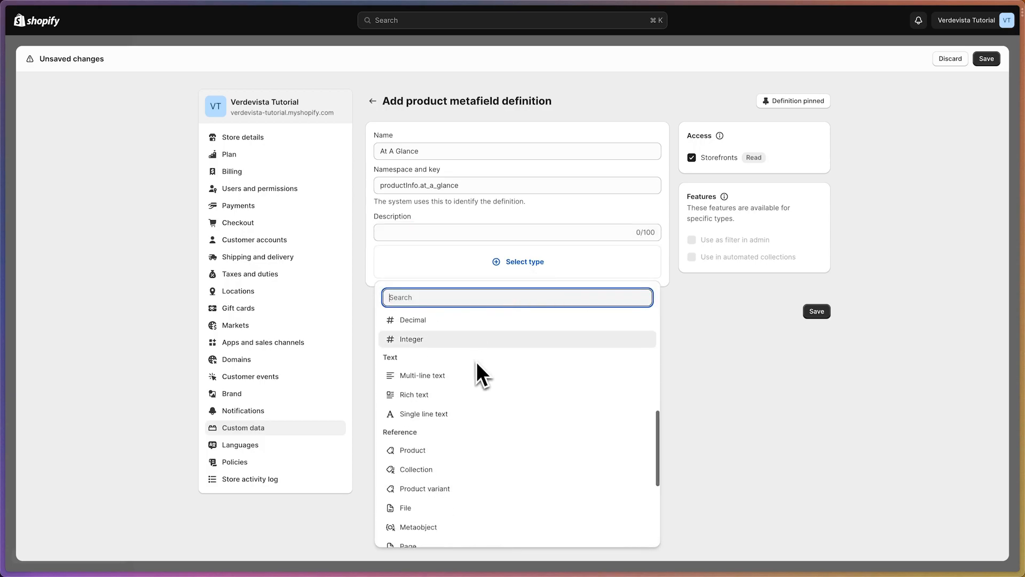
{"action": "scroll", "coordinate": [476, 361], "scroll_direction": "down", "scroll_amount": 6}
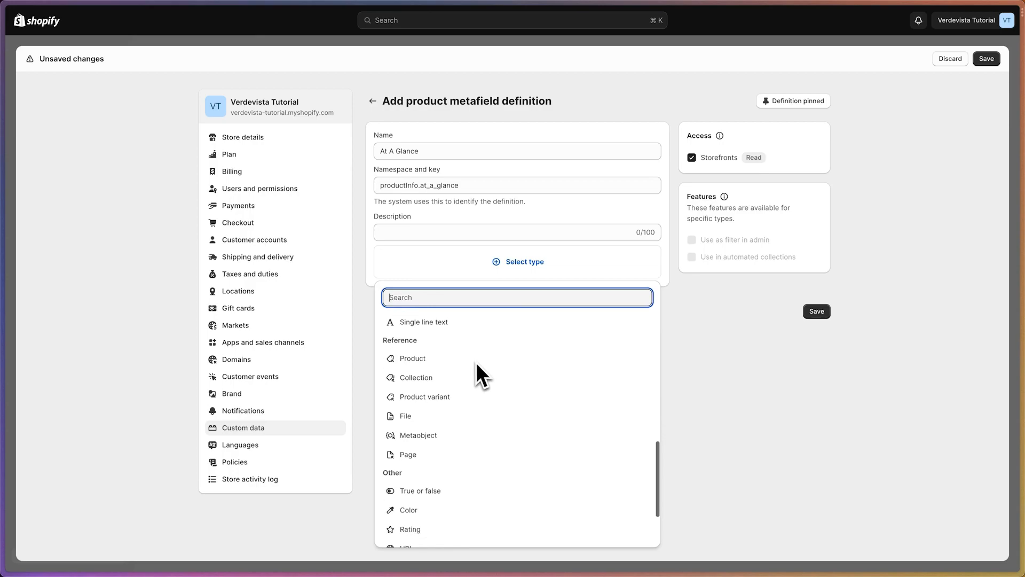
{"action": "scroll", "coordinate": [475, 364], "scroll_direction": "up", "scroll_amount": 10}
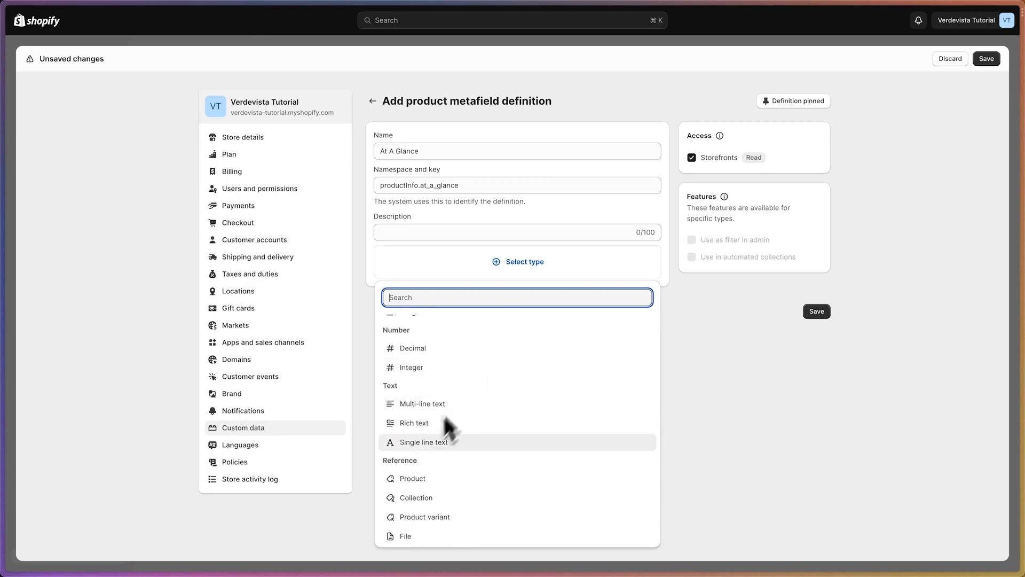
{"action": "left_click", "coordinate": [424, 424]}
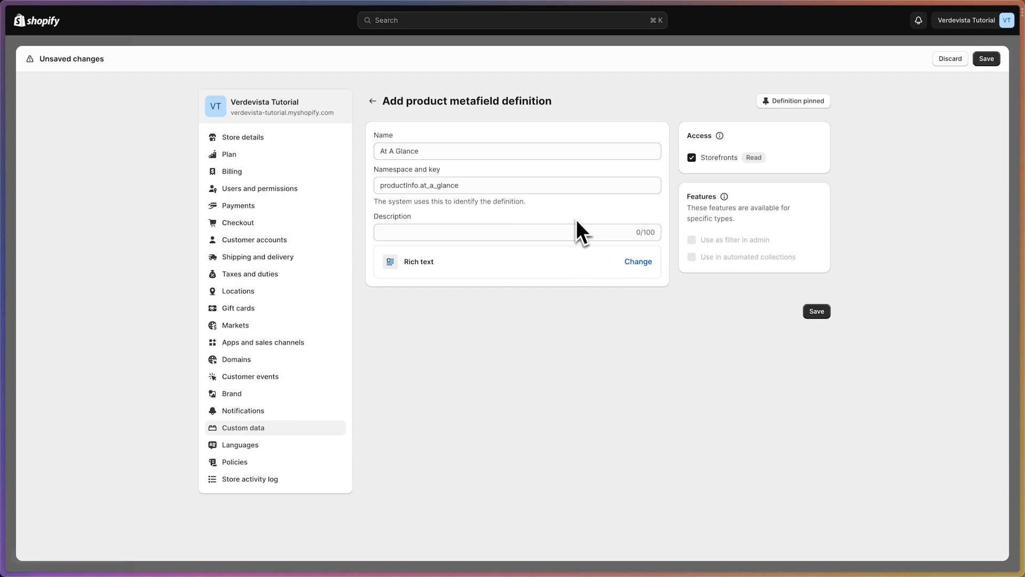
{"action": "left_click", "coordinate": [817, 314]}
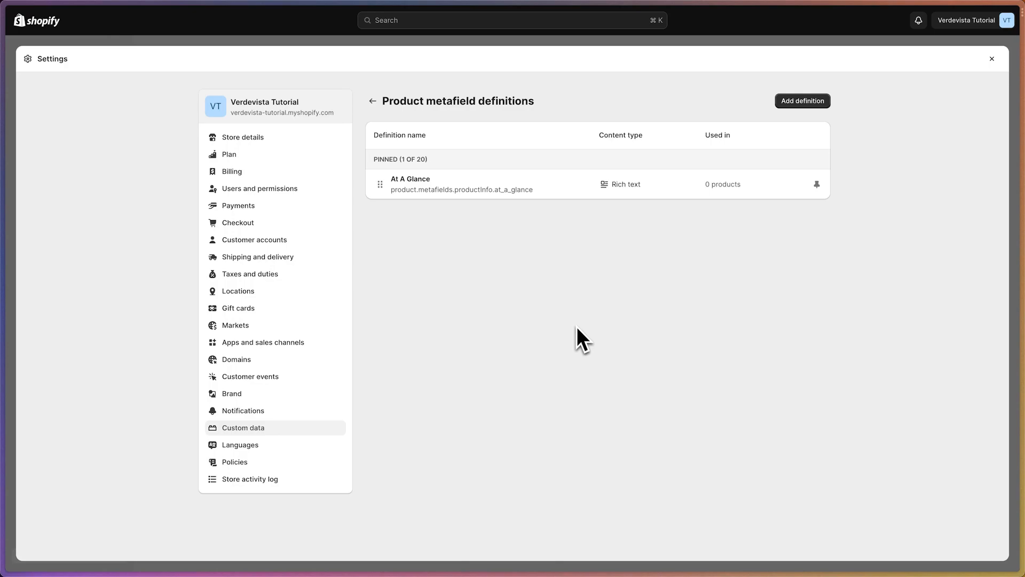
Start a product metafield definition named Plant Preferences in the productInfo namespace, keeping the key plant_preferences.
{"action": "left_click", "coordinate": [804, 102]}
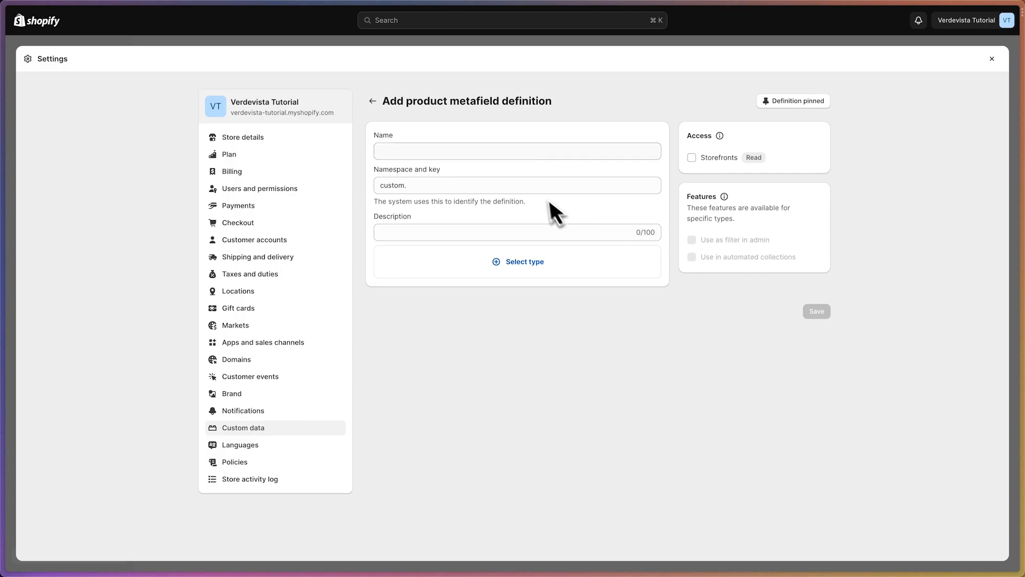
{"action": "left_click", "coordinate": [463, 151]}
{"action": "type", "text": "P"}
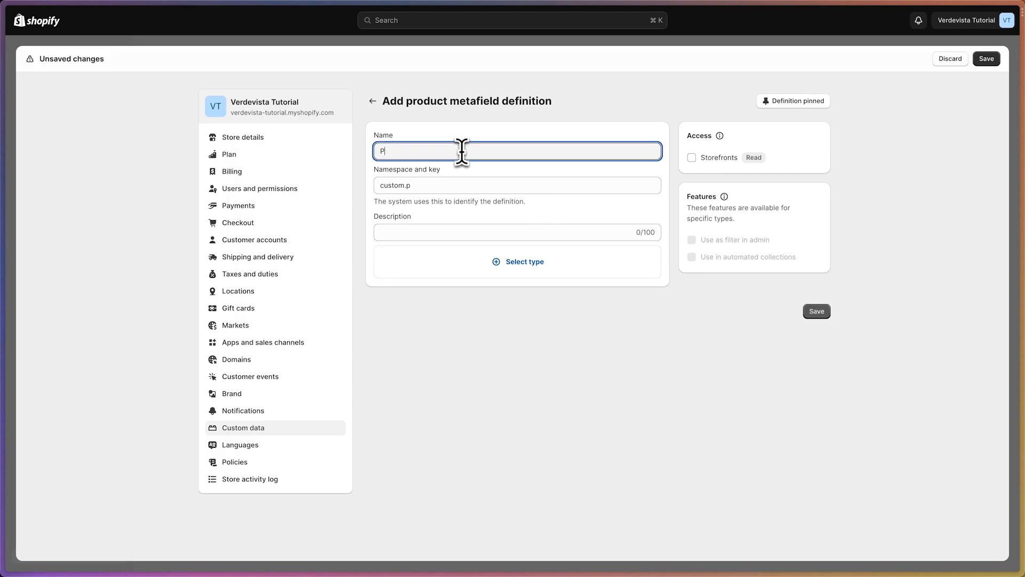
{"action": "type", "text": "lant Preference"}
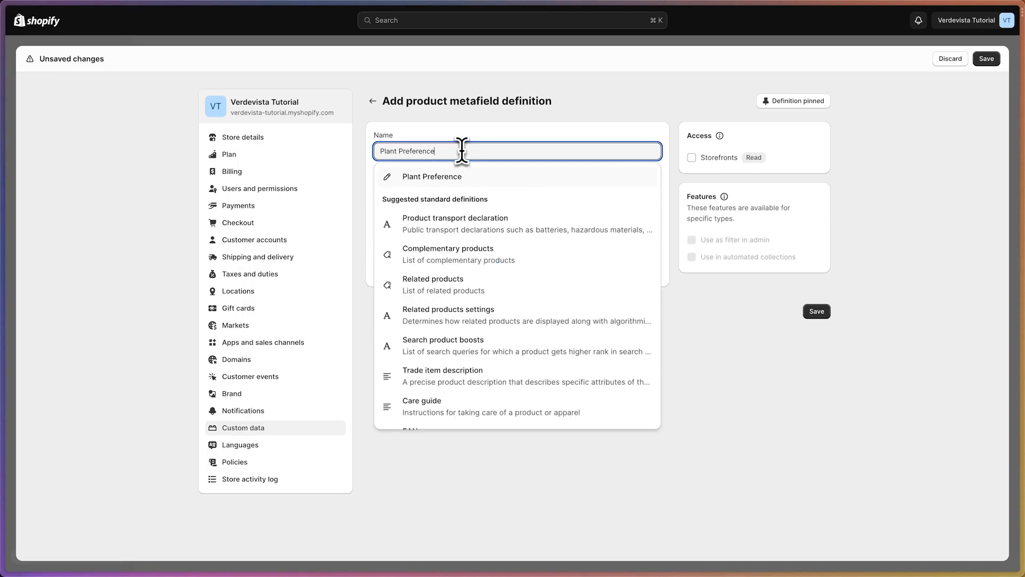
{"action": "type", "text": "s"}
{"action": "left_click", "coordinate": [475, 129]}
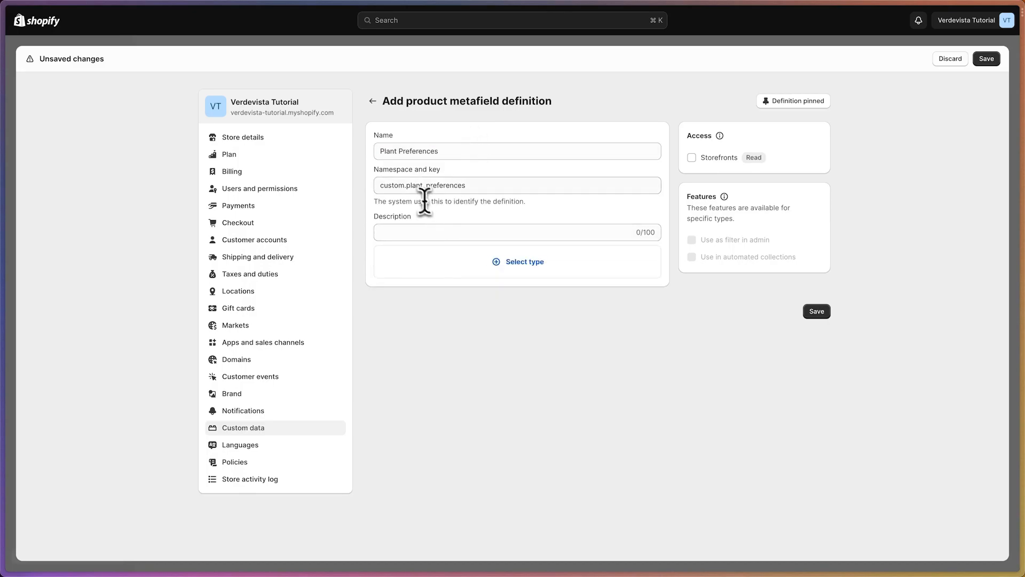
{"action": "left_click_drag", "start_coordinate": [407, 186], "coordinate": [328, 188]}
{"action": "type", "text": "productInfo."}
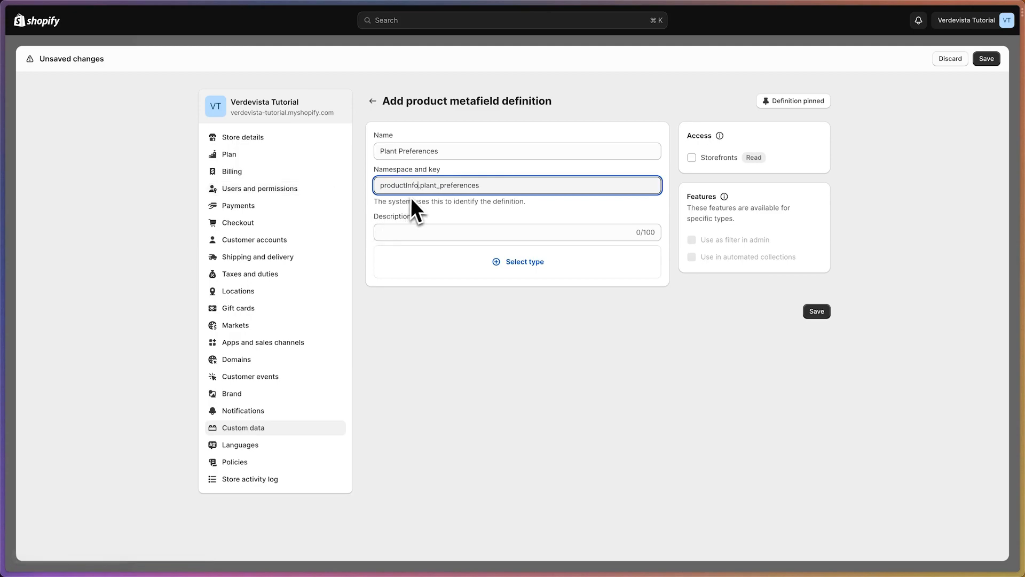
{"action": "left_click", "coordinate": [441, 213]}
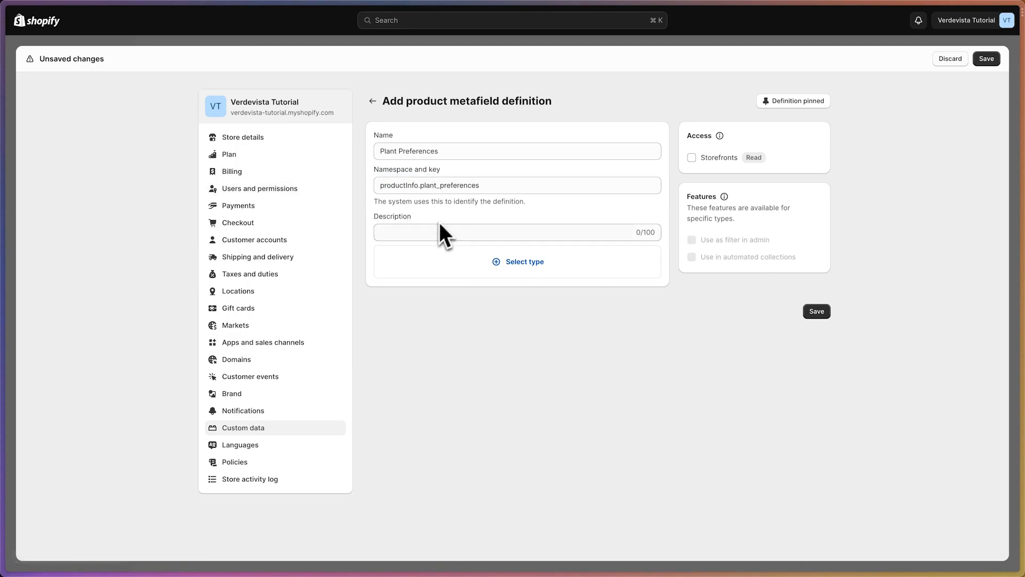
Make the Plant Preferences metafield Rich text with read access for Storefronts and save the definition.
{"action": "left_click", "coordinate": [521, 275]}
{"action": "scroll", "coordinate": [486, 352], "scroll_direction": "down", "scroll_amount": 8}
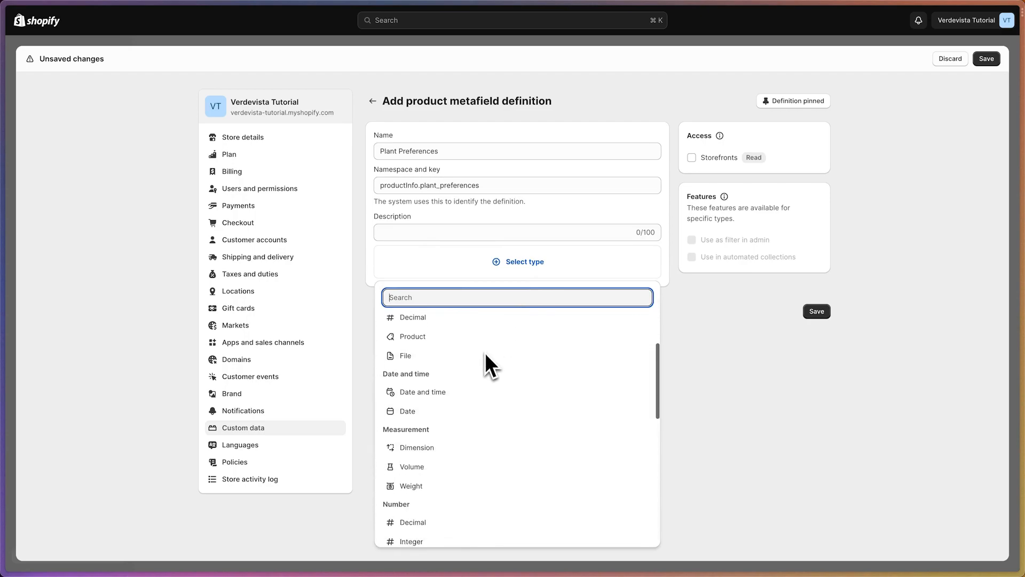
{"action": "left_click", "coordinate": [434, 365]}
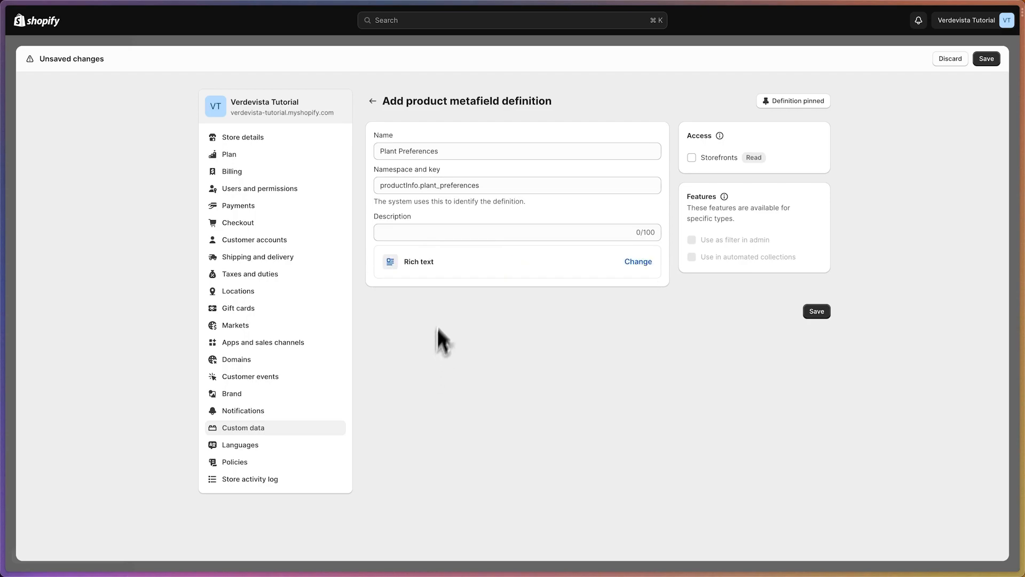
{"action": "left_click", "coordinate": [721, 161]}
{"action": "left_click", "coordinate": [815, 312]}
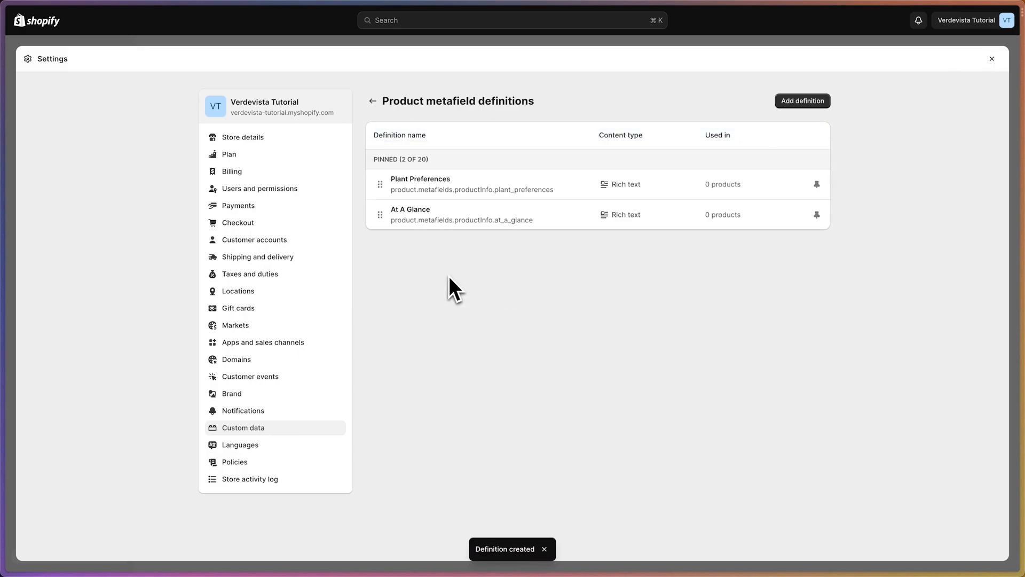
Start a custom product metafield definition named Related Products in the productInfo namespace, keeping the key related_products.
{"action": "left_click", "coordinate": [799, 108]}
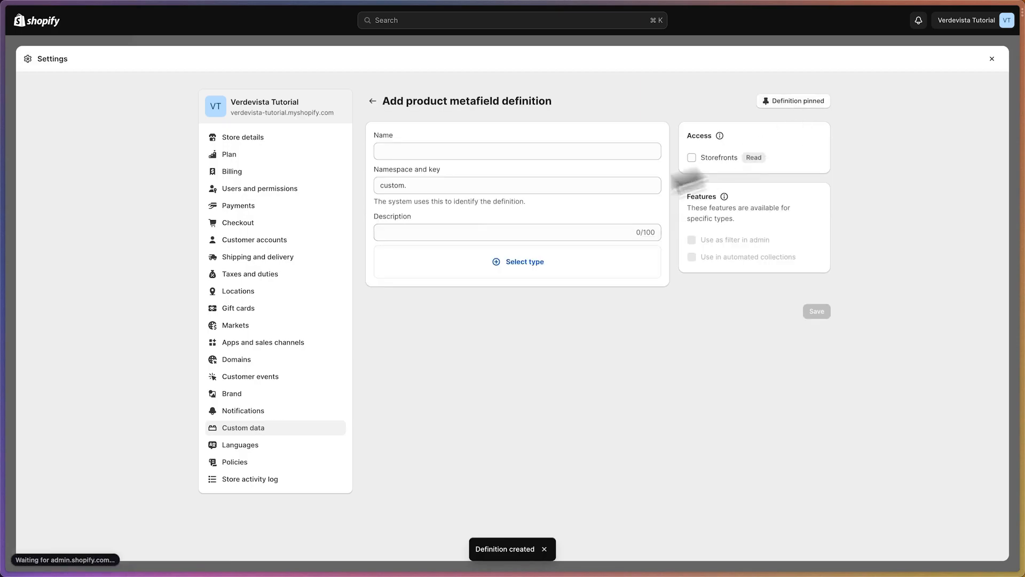
{"action": "left_click", "coordinate": [403, 151]}
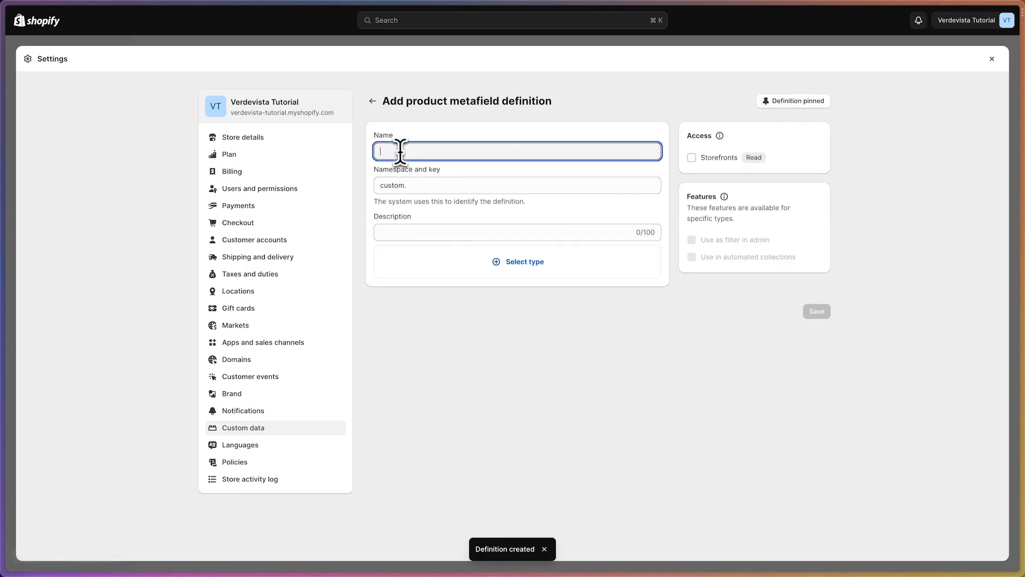
{"action": "type", "text": "Related Pro"}
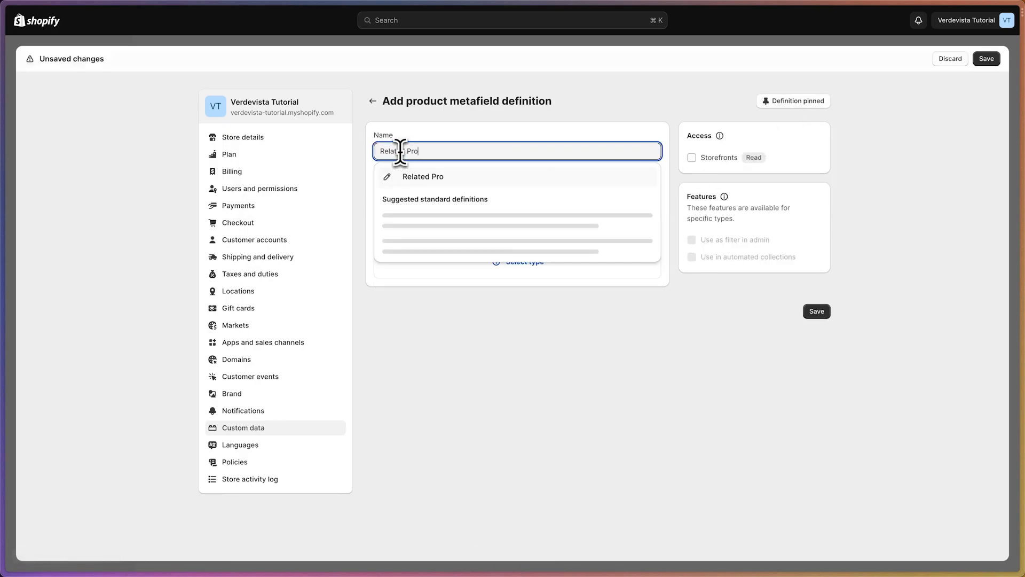
{"action": "type", "text": "ducts"}
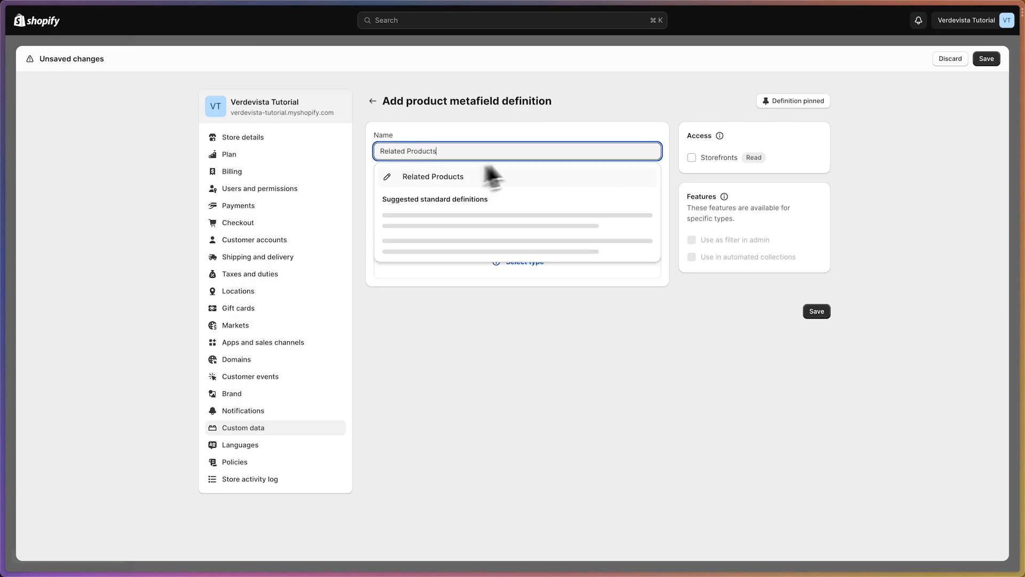
{"action": "left_click", "coordinate": [480, 176]}
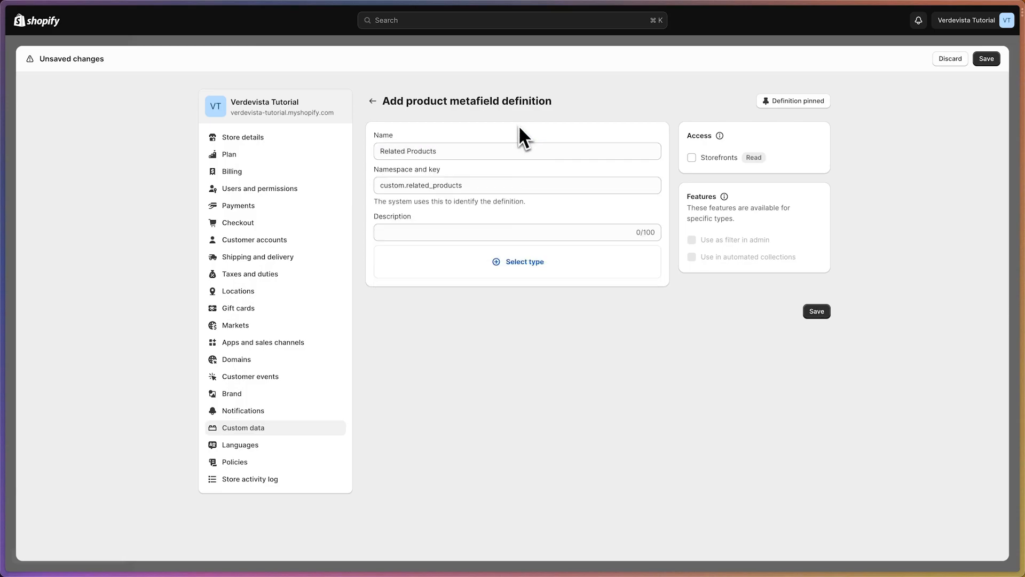
{"action": "double_click", "coordinate": [403, 185]}
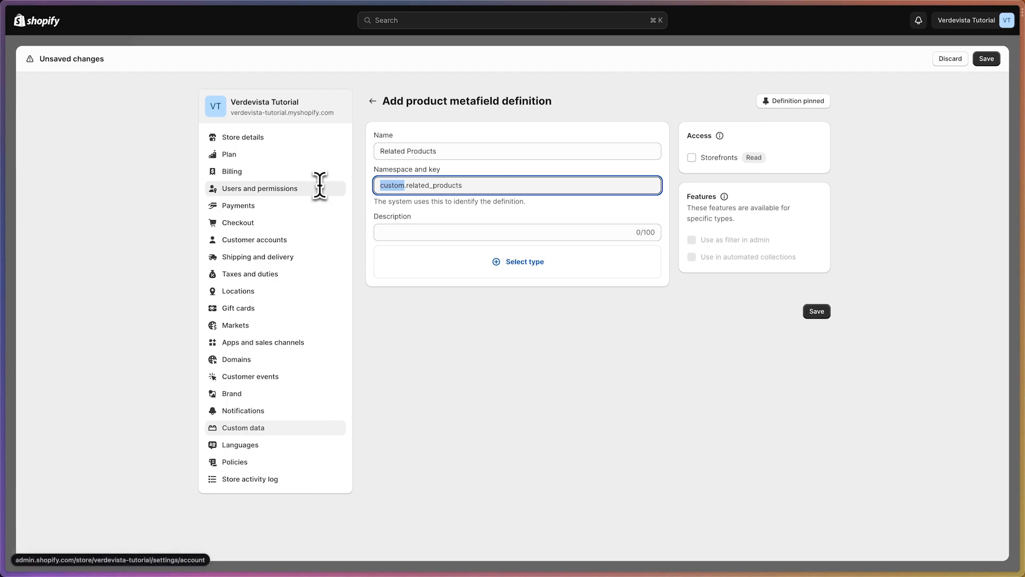
{"action": "type", "text": "productInfo"}
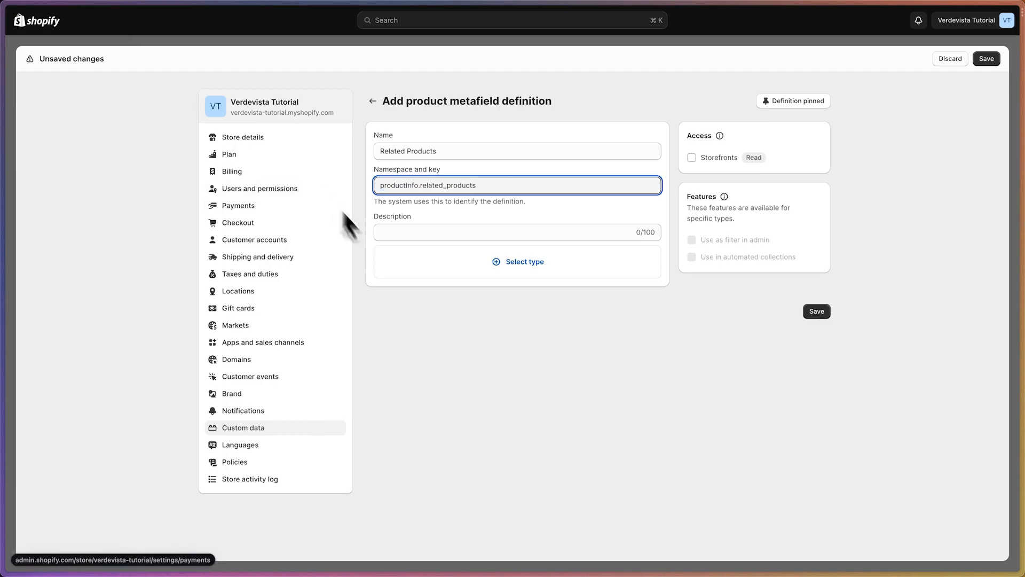
Set the Related Products metafield's content type to Product, accepting a list of products.
{"action": "left_click", "coordinate": [518, 276]}
{"action": "scroll", "coordinate": [465, 339], "scroll_direction": "down", "scroll_amount": 2}
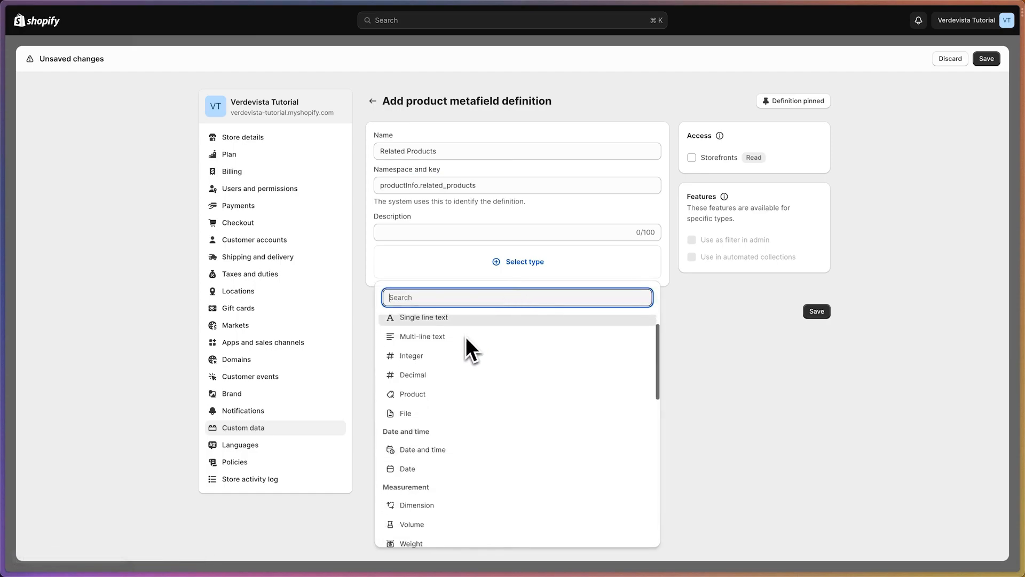
{"action": "left_click", "coordinate": [435, 380]}
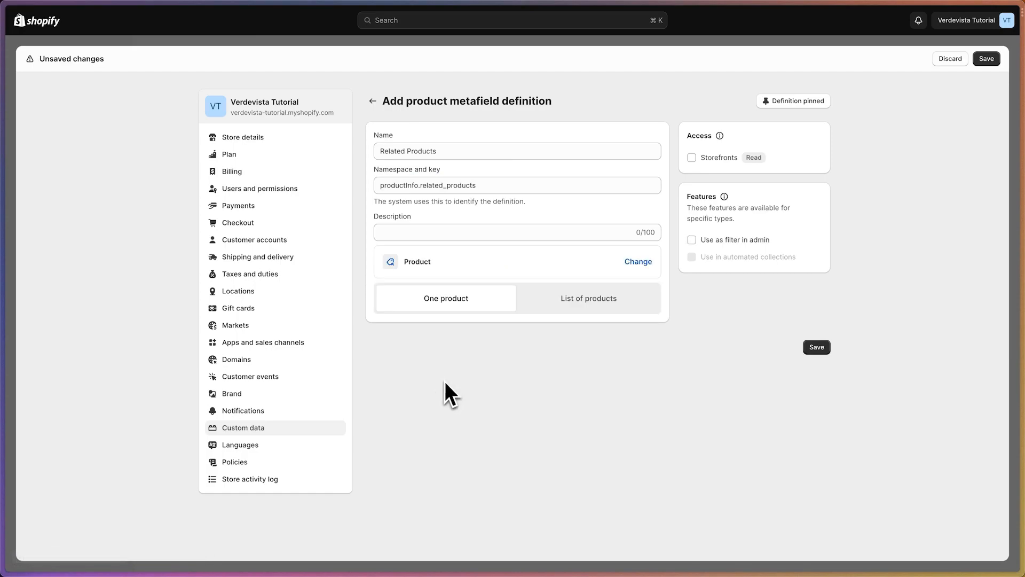
{"action": "left_click", "coordinate": [575, 305]}
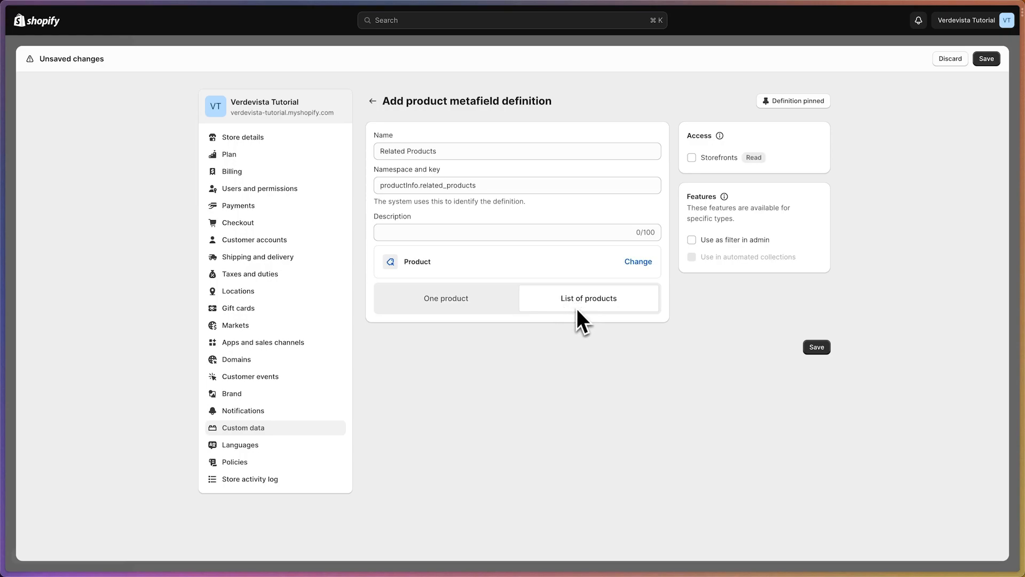
Enable admin filtering and Storefronts read access for the Related Products metafield and save the definition.
{"action": "left_click", "coordinate": [701, 242]}
{"action": "left_click", "coordinate": [692, 158]}
{"action": "left_click", "coordinate": [817, 347]}
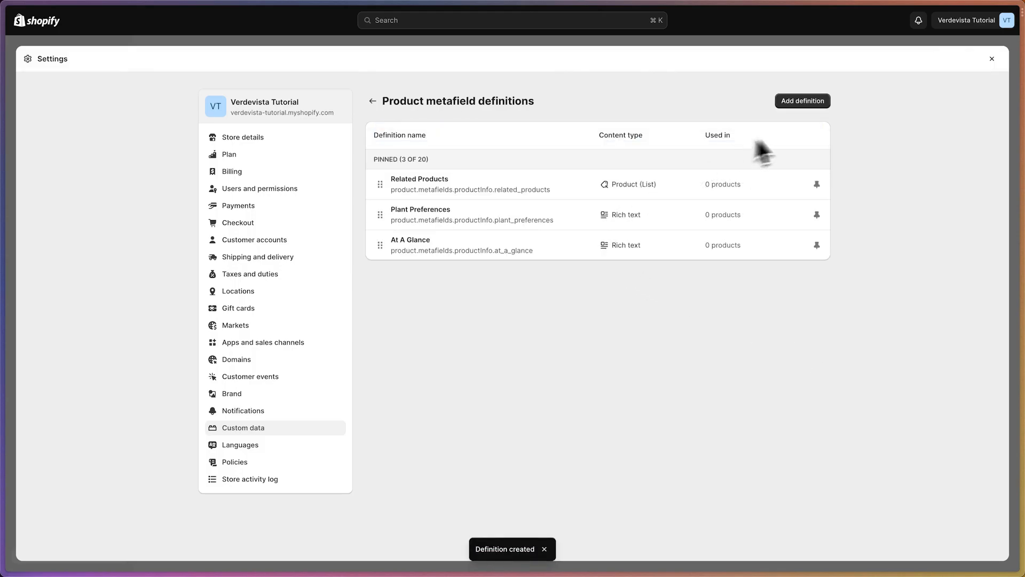
Start a product metafield definition named Editor Testimonial in the productInfo namespace, keeping the key editor_testimonial.
{"action": "left_click", "coordinate": [817, 104]}
{"action": "left_click", "coordinate": [421, 149]}
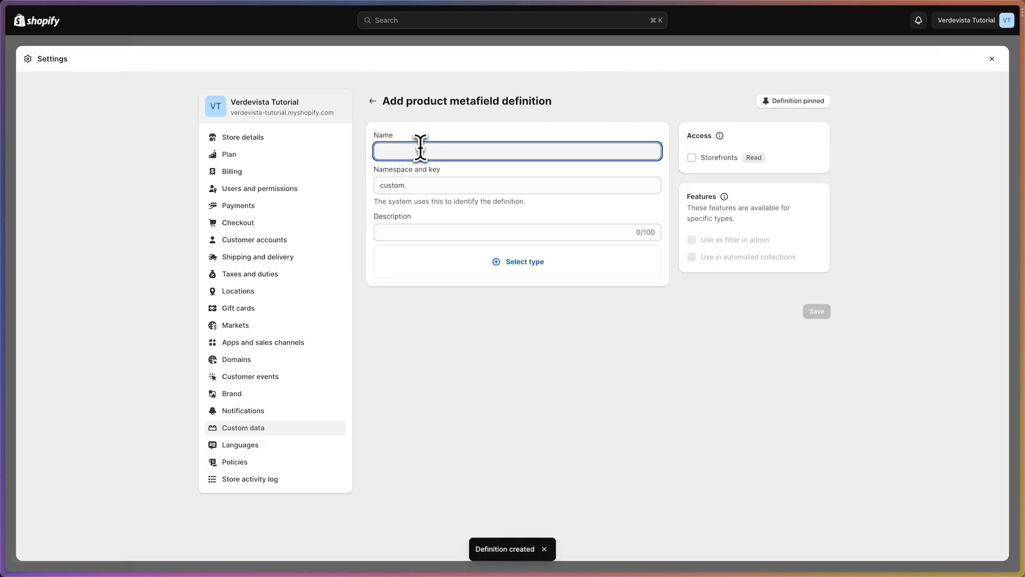
{"action": "type", "text": "Editor Testimonial"}
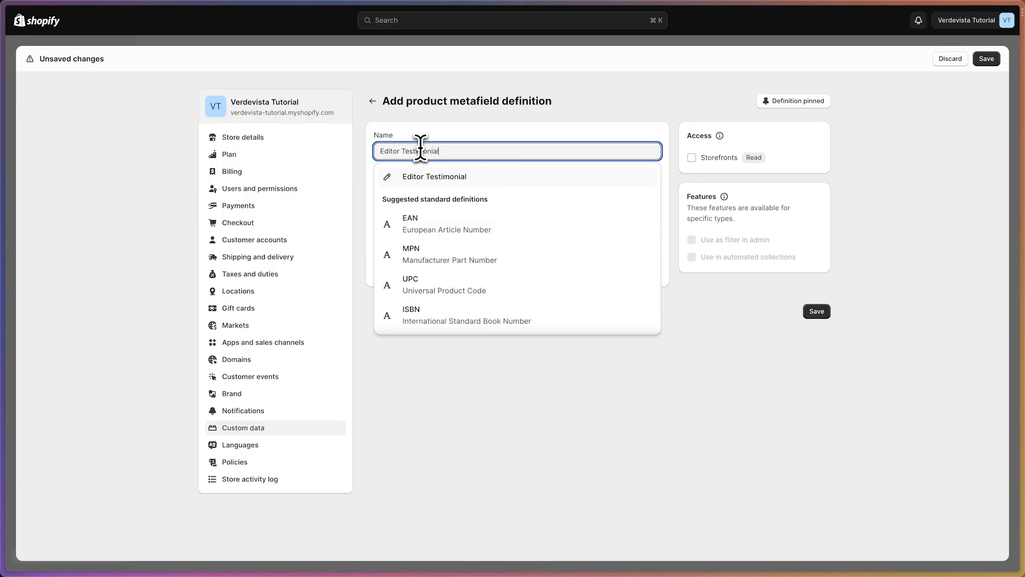
{"action": "left_click", "coordinate": [457, 180]}
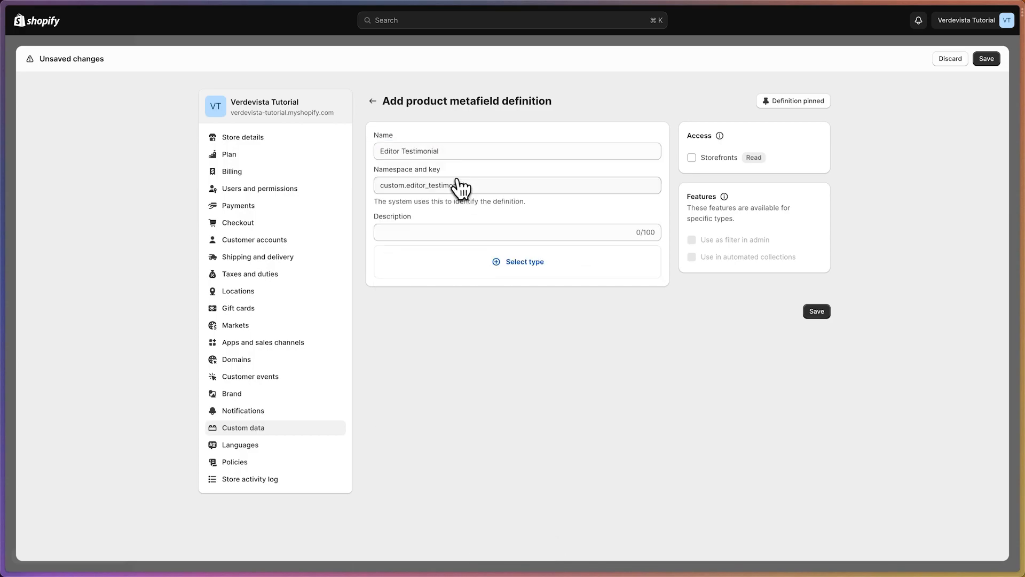
{"action": "double_click", "coordinate": [399, 185]}
{"action": "type", "text": "produc"}
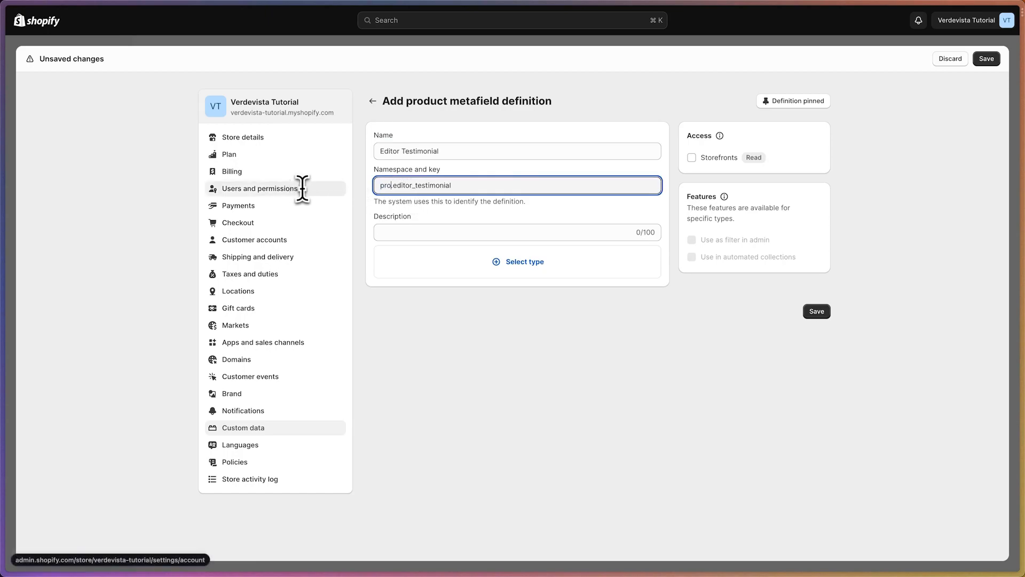
{"action": "type", "text": "tInfo"}
Save the Editor Testimonial metafield as Single line text with Storefronts read access, admin filtering and use in automated collections.
{"action": "left_click", "coordinate": [491, 267]}
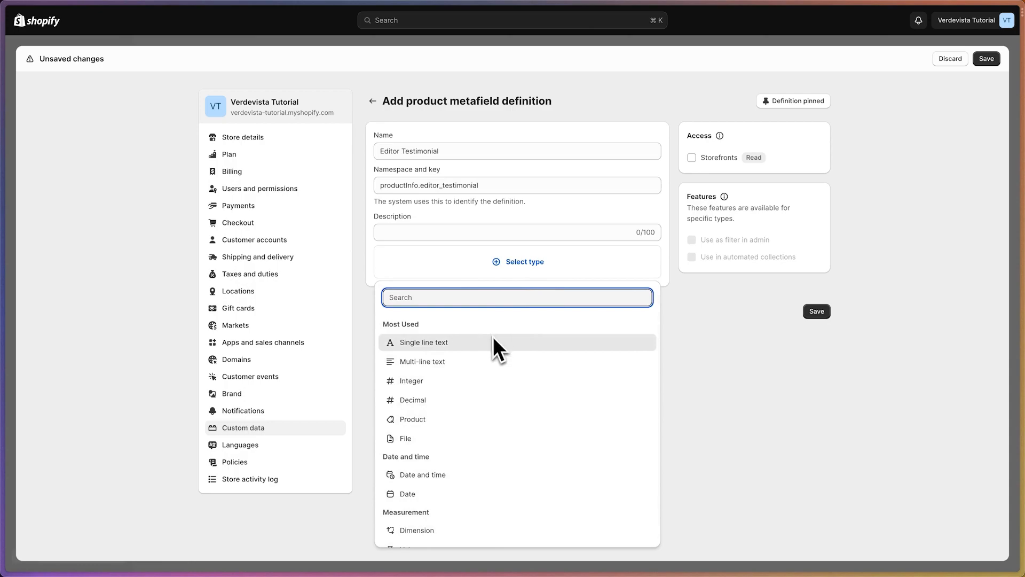
{"action": "left_click", "coordinate": [450, 346]}
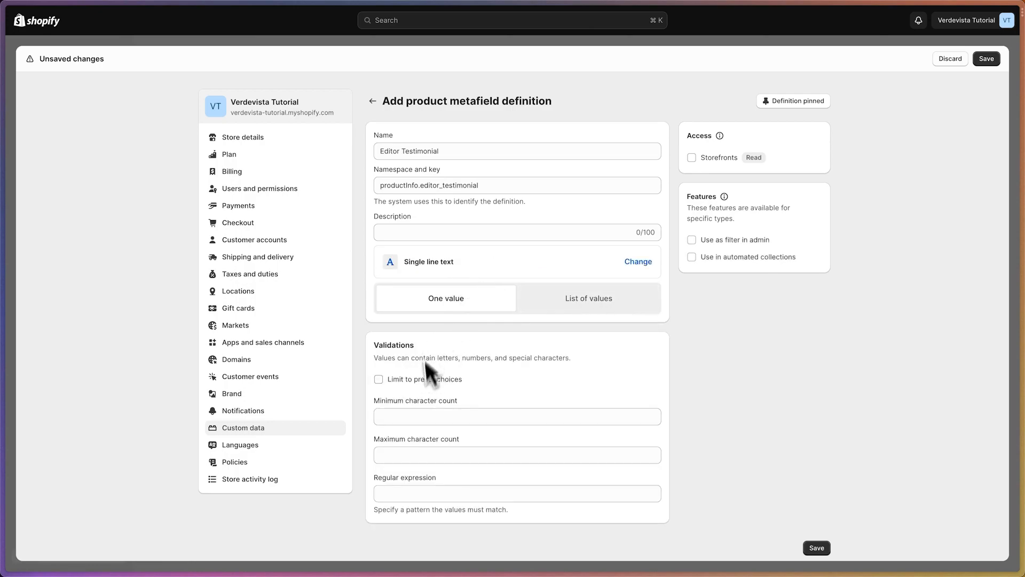
{"action": "left_click", "coordinate": [717, 158]}
{"action": "left_click", "coordinate": [710, 240]}
{"action": "left_click", "coordinate": [710, 257]}
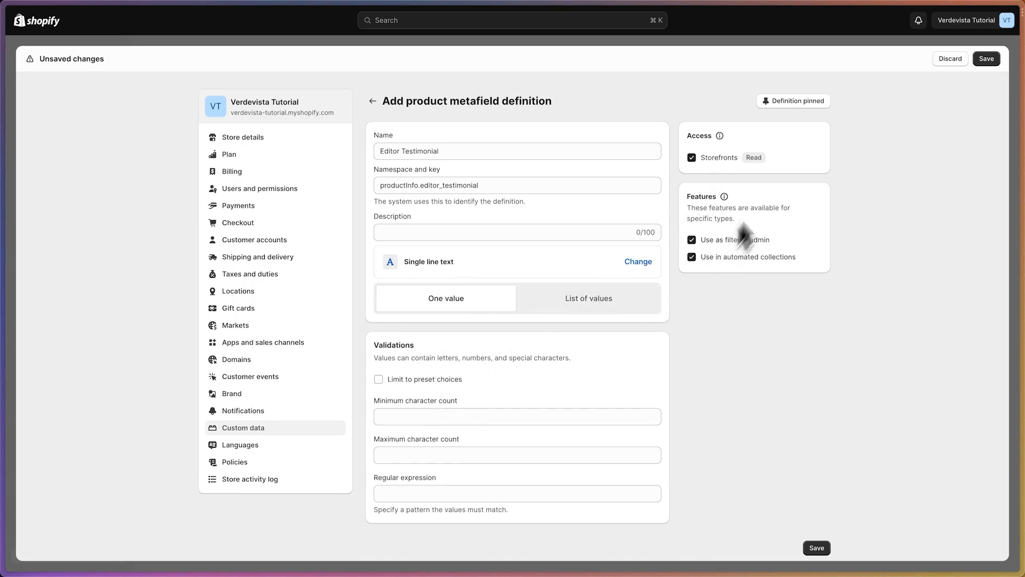
{"action": "left_click", "coordinate": [985, 60]}
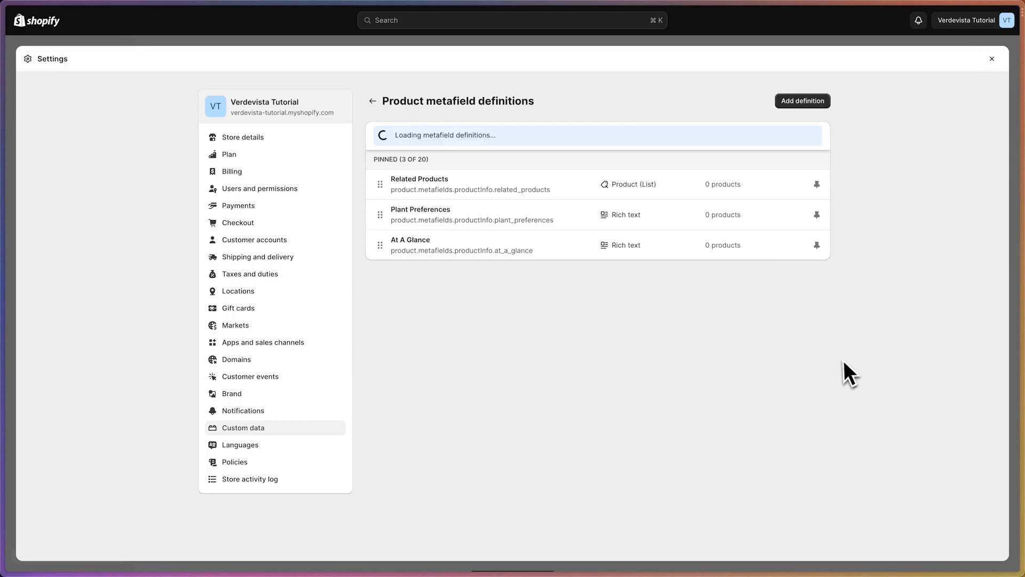
Start another product metafield definition named Editor Testimonial Name.
{"action": "left_click", "coordinate": [806, 102]}
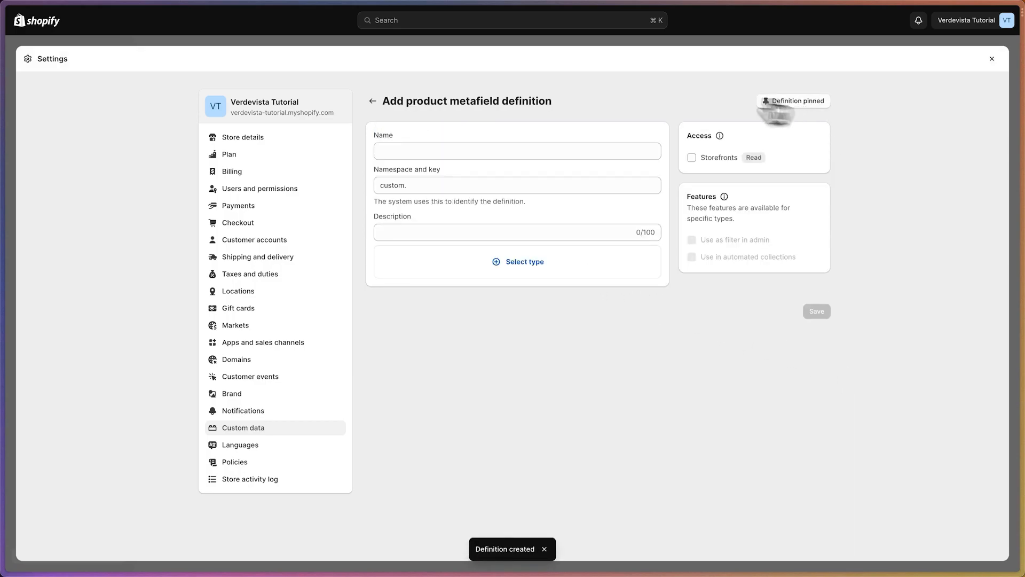
{"action": "left_click", "coordinate": [450, 150]}
{"action": "type", "text": "editor"}
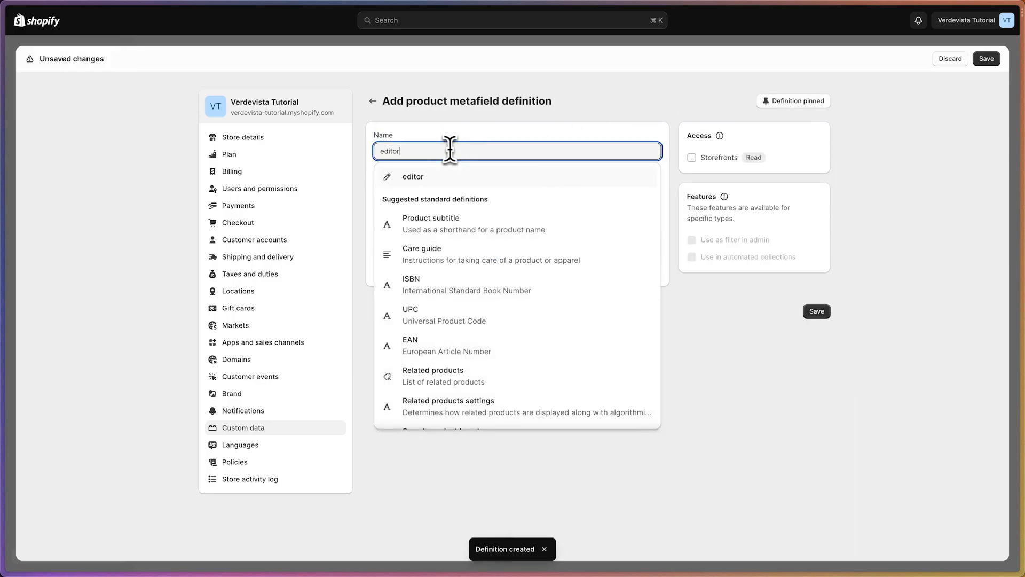
{"action": "key", "text": "BackSpace"}
{"action": "key", "text": "BackSpace"}
{"action": "key", "text": "BackSpace"}
{"action": "key", "text": "BackSpace"}
{"action": "key", "text": "BackSpace"}
{"action": "type", "text": "Editor "}
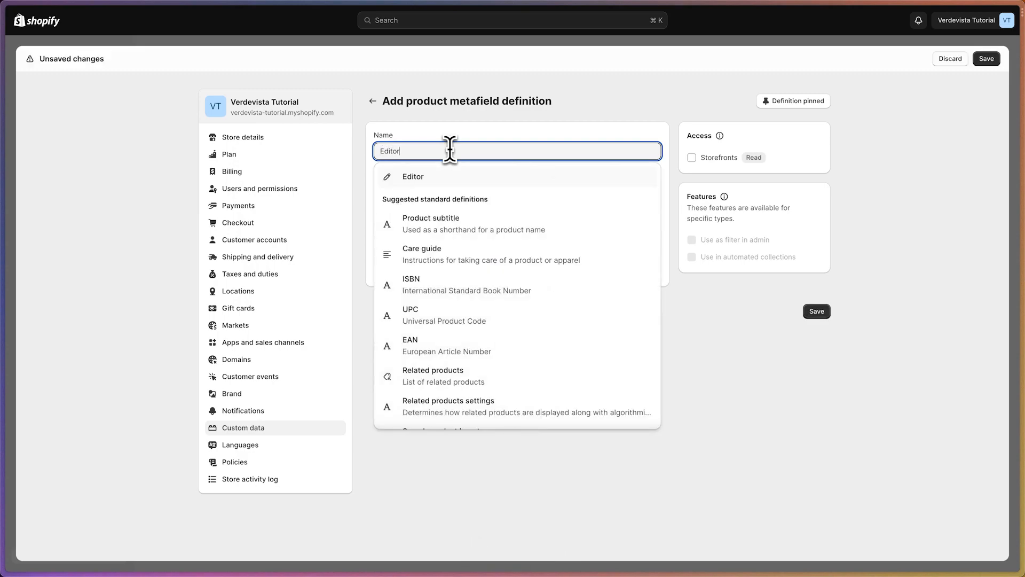
{"action": "type", "text": "Testi"}
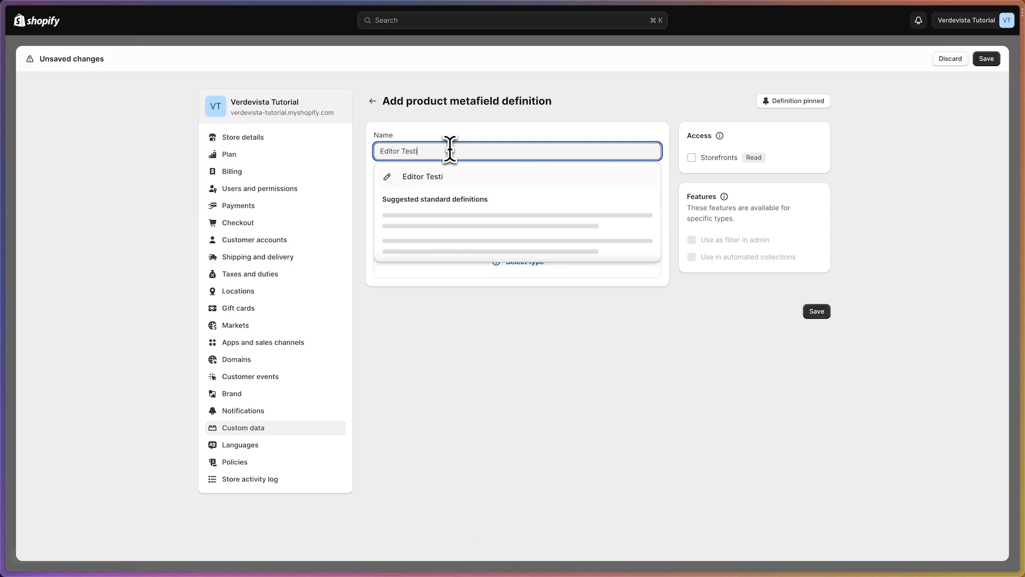
{"action": "type", "text": "monial Nam,e"}
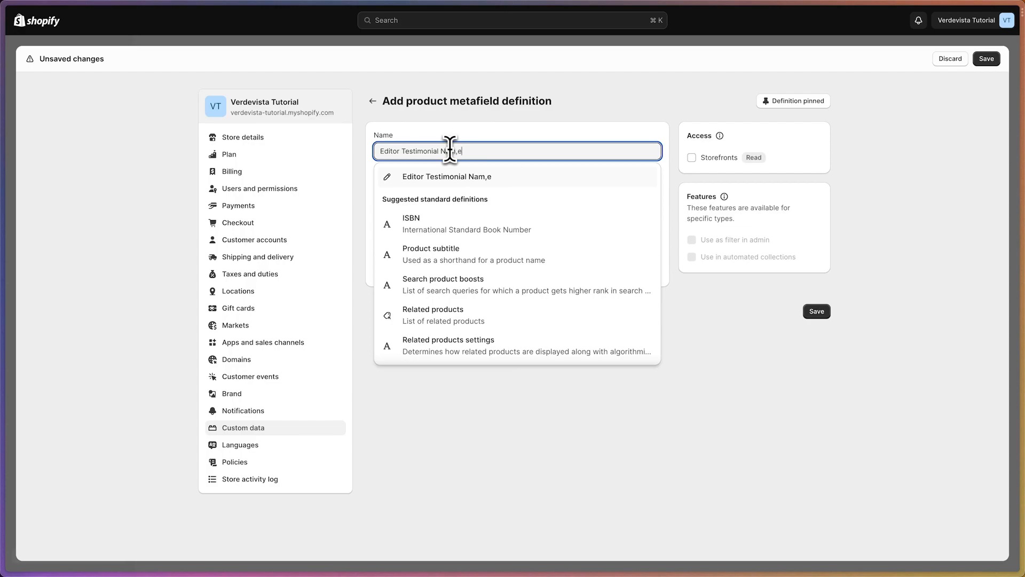
{"action": "key", "text": "BackSpace"}
{"action": "left_click", "coordinate": [491, 109]}
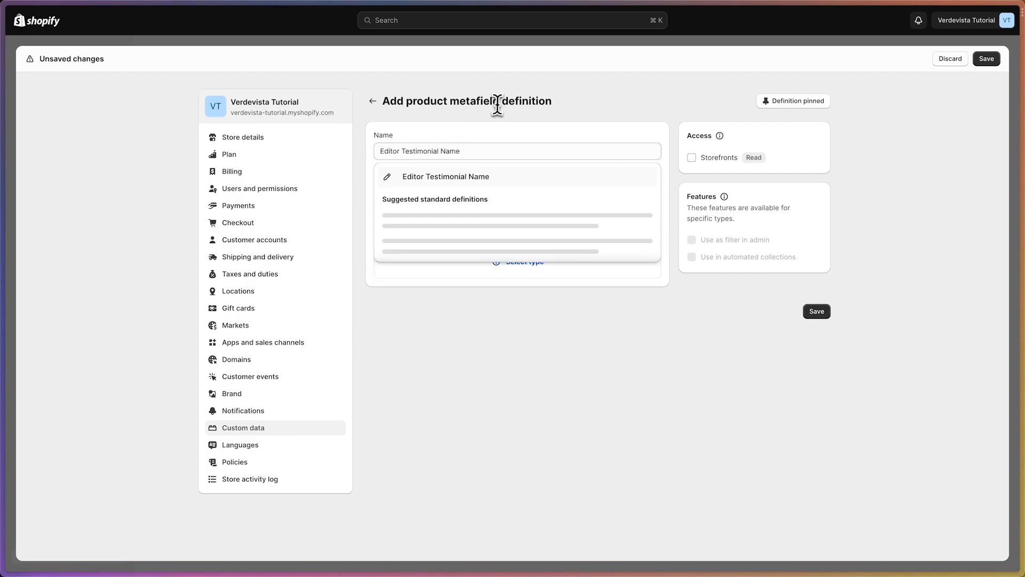
Save the Editor Testimonial Name metafield in the productInfo namespace as Single line text with Storefronts read access and admin filtering.
{"action": "double_click", "coordinate": [401, 185]}
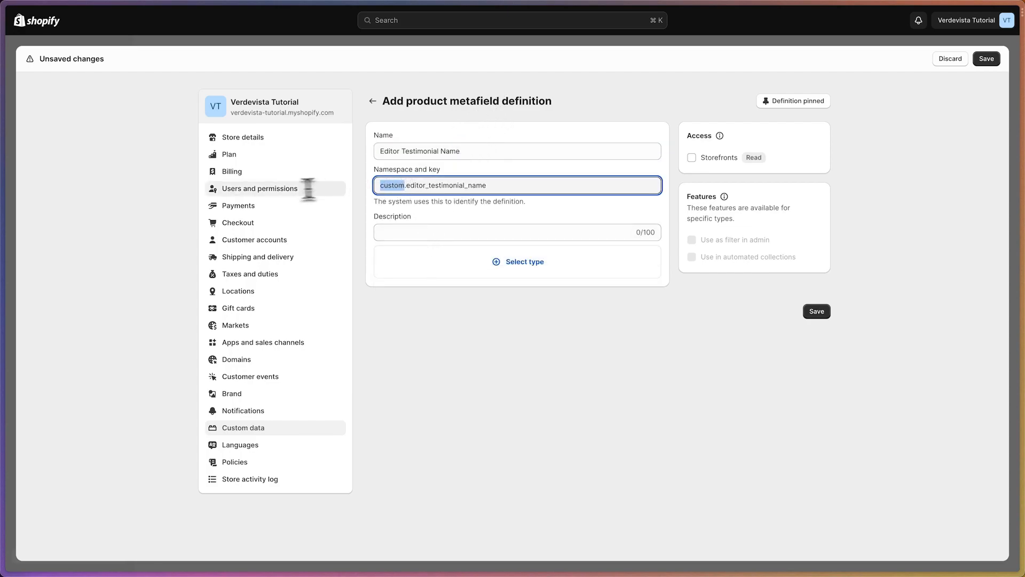
{"action": "type", "text": "productInfo"}
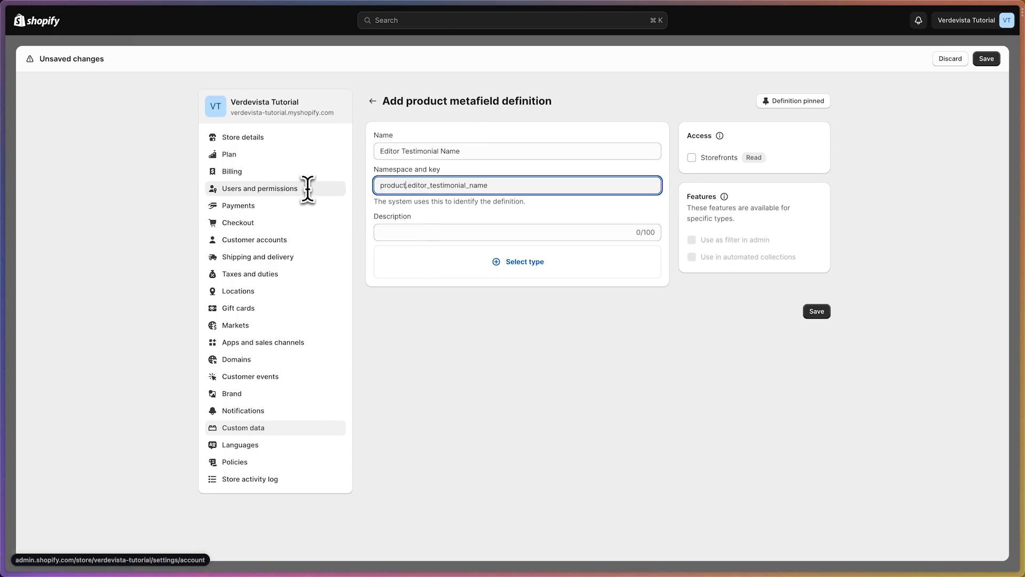
{"action": "left_click", "coordinate": [464, 261]}
{"action": "left_click", "coordinate": [435, 340]}
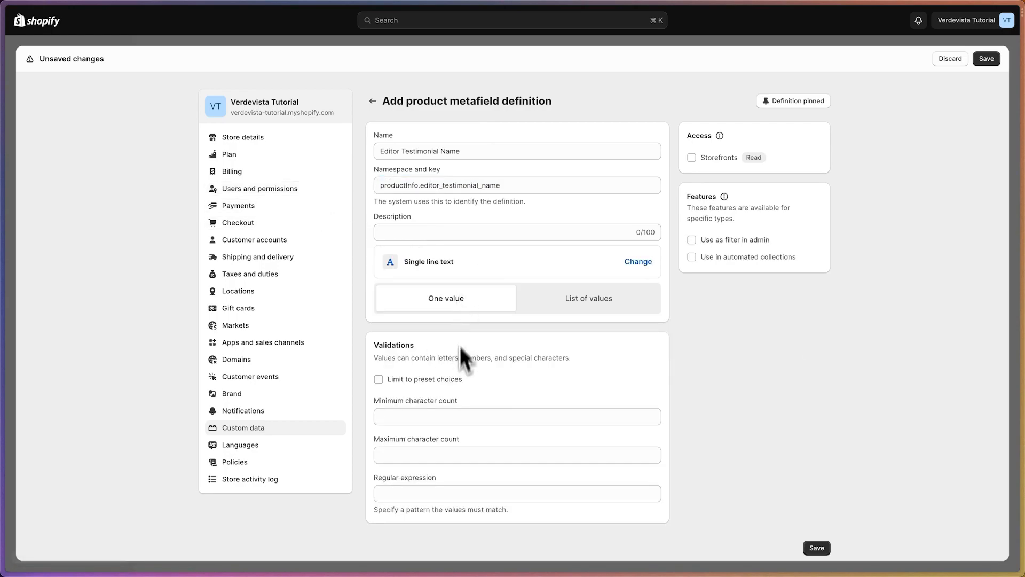
{"action": "left_click", "coordinate": [720, 159]}
{"action": "left_click", "coordinate": [718, 240]}
{"action": "left_click", "coordinate": [986, 59]}
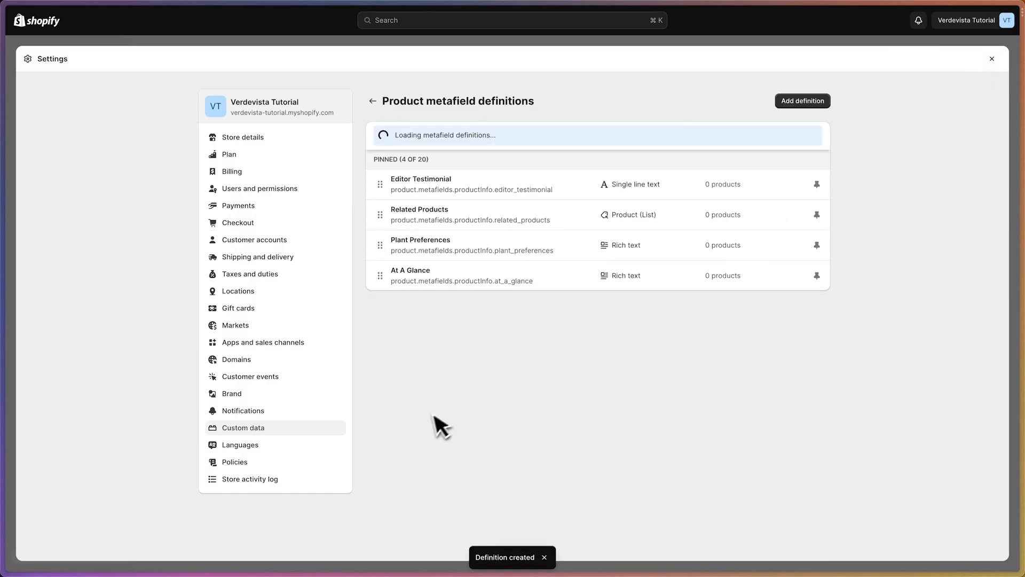
Reorder the pinned product metafields to At A Glance, Plant Preferences, Related Products, Editor Testimonial, Editor Testimonial Name, and close the settings.
{"action": "left_click_drag", "start_coordinate": [381, 306], "coordinate": [382, 193]}
{"action": "left_click_drag", "start_coordinate": [387, 309], "coordinate": [387, 220]}
{"action": "left_click_drag", "start_coordinate": [380, 297], "coordinate": [382, 244]}
{"action": "left_click_drag", "start_coordinate": [380, 307], "coordinate": [383, 285]}
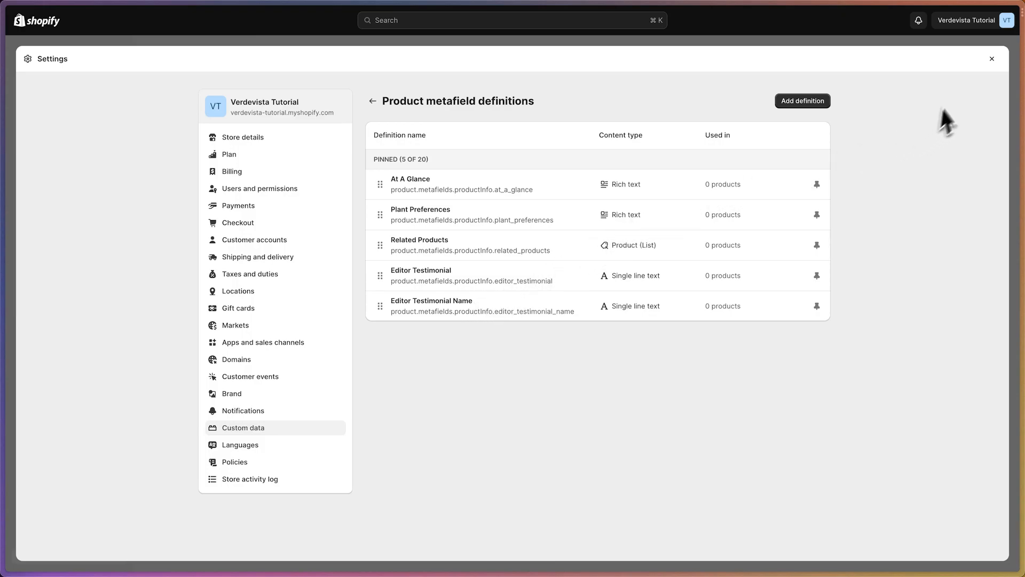
{"action": "left_click", "coordinate": [992, 58]}
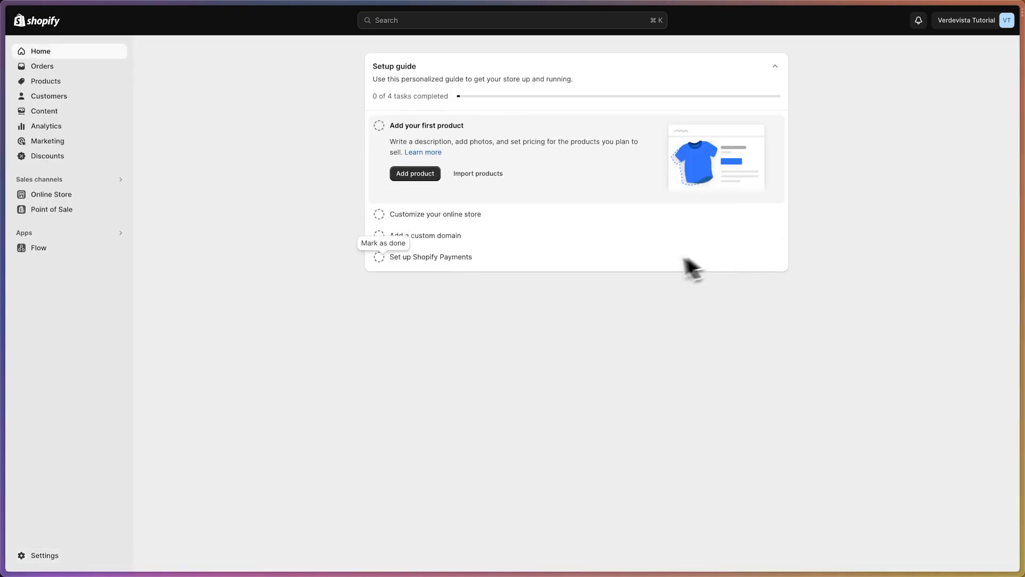
Delete the default Home page collection from the store's collections.
{"action": "left_click", "coordinate": [52, 83]}
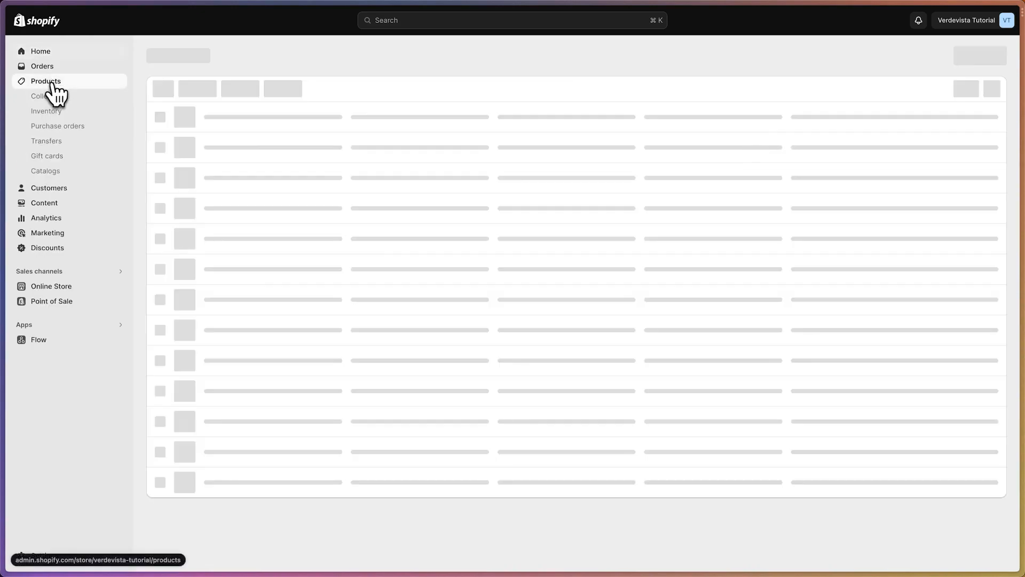
{"action": "left_click", "coordinate": [69, 105]}
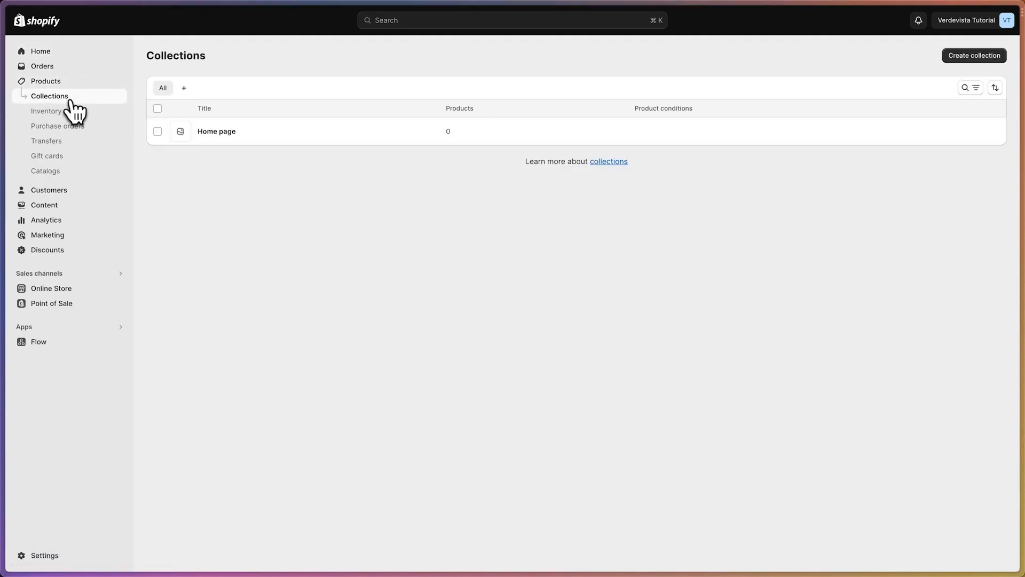
{"action": "left_click", "coordinate": [158, 131]}
{"action": "left_click", "coordinate": [696, 168]}
{"action": "left_click", "coordinate": [686, 191]}
{"action": "left_click", "coordinate": [652, 316]}
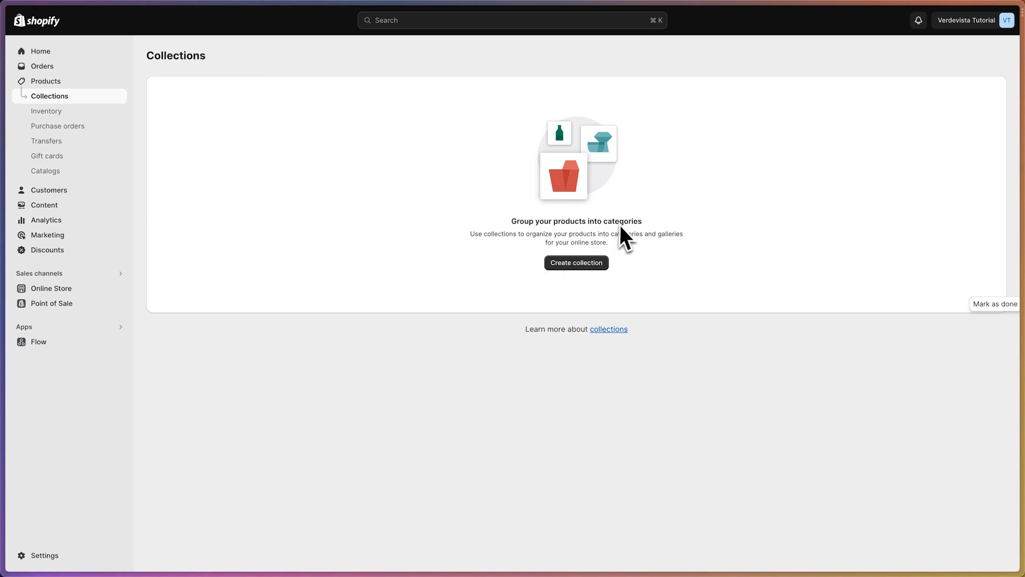
{"action": "left_click", "coordinate": [142, 23]}
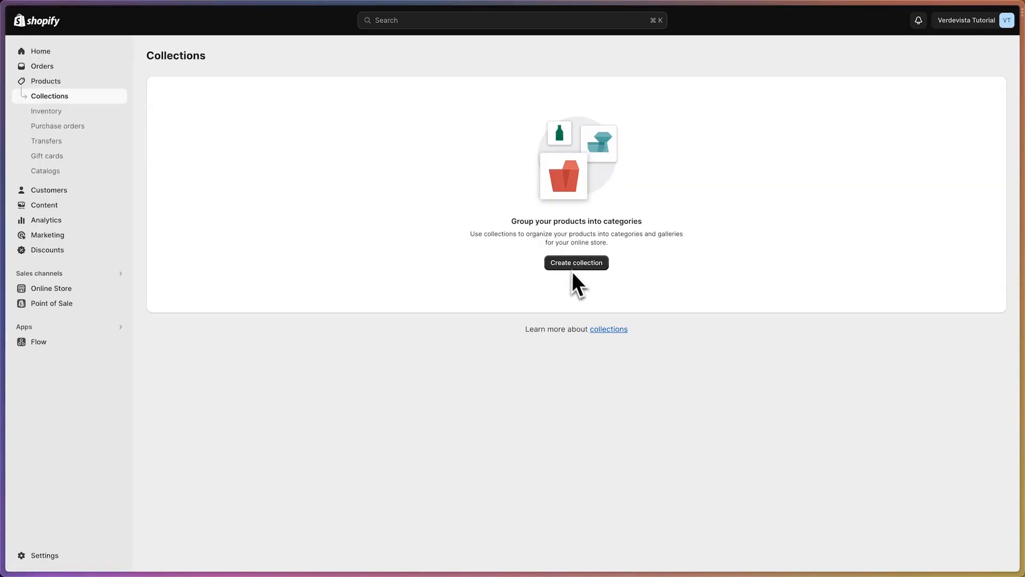
Create a manual collection titled Editor Choices and return to the collections list.
{"action": "left_click", "coordinate": [577, 264]}
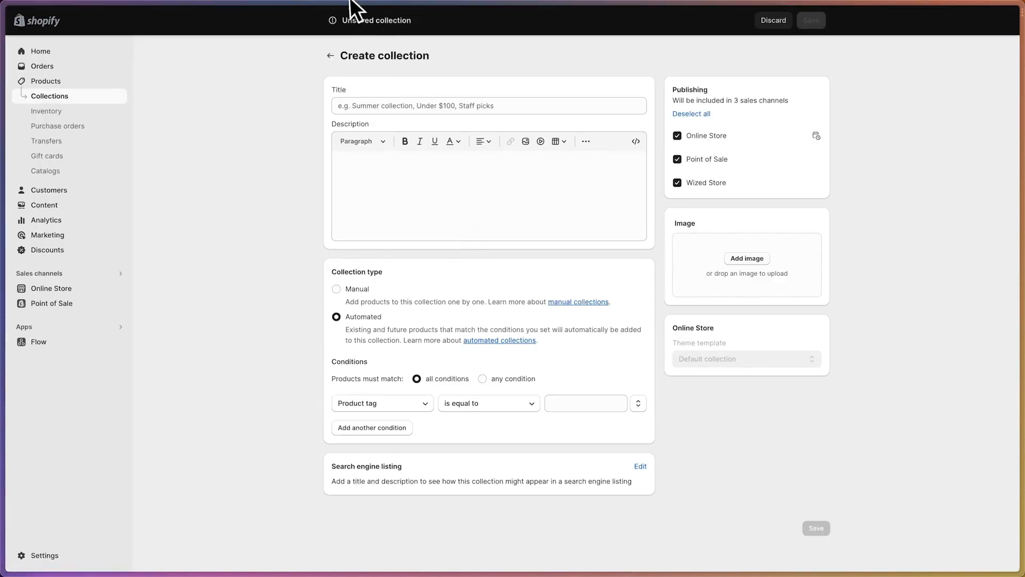
{"action": "left_click", "coordinate": [368, 109]}
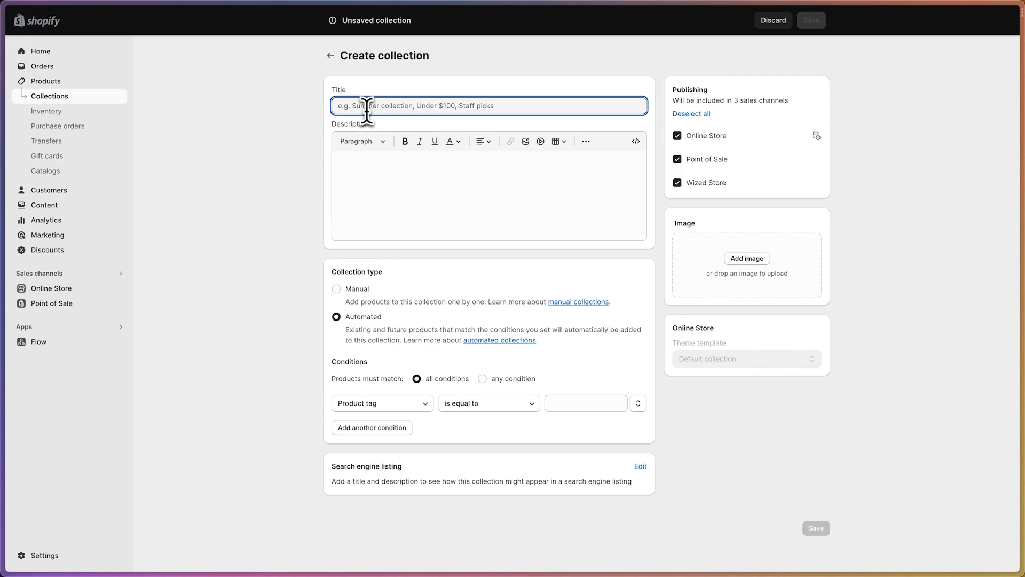
{"action": "type", "text": "Ed"}
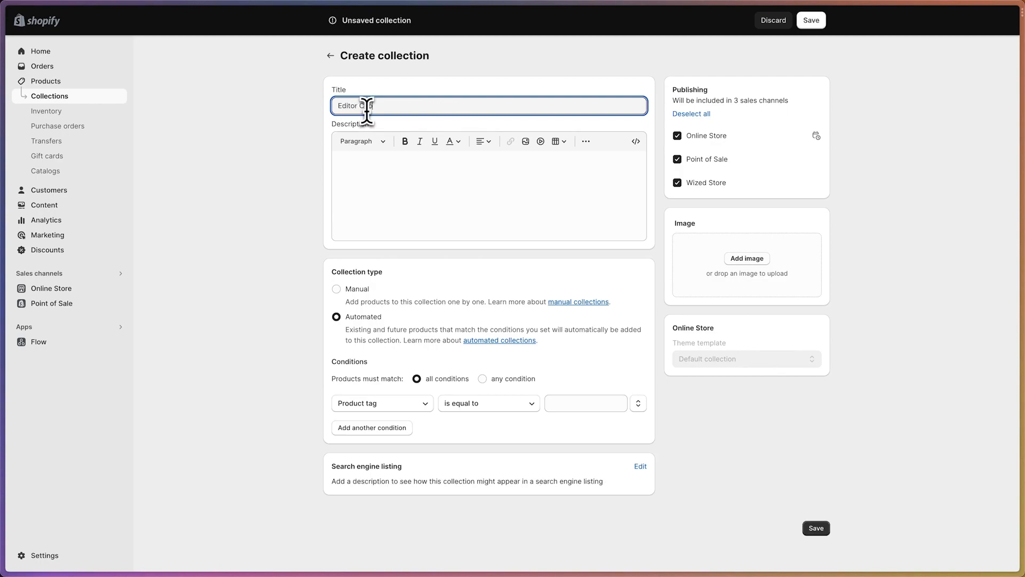
{"action": "type", "text": "itor Choices"}
{"action": "left_click", "coordinate": [309, 151]}
{"action": "left_click", "coordinate": [356, 290]}
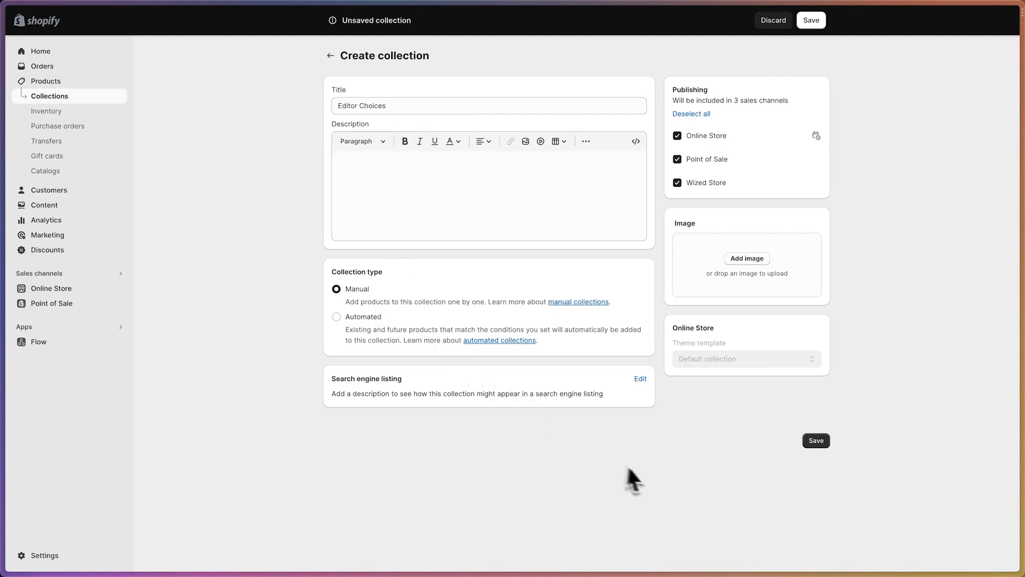
{"action": "left_click", "coordinate": [808, 442]}
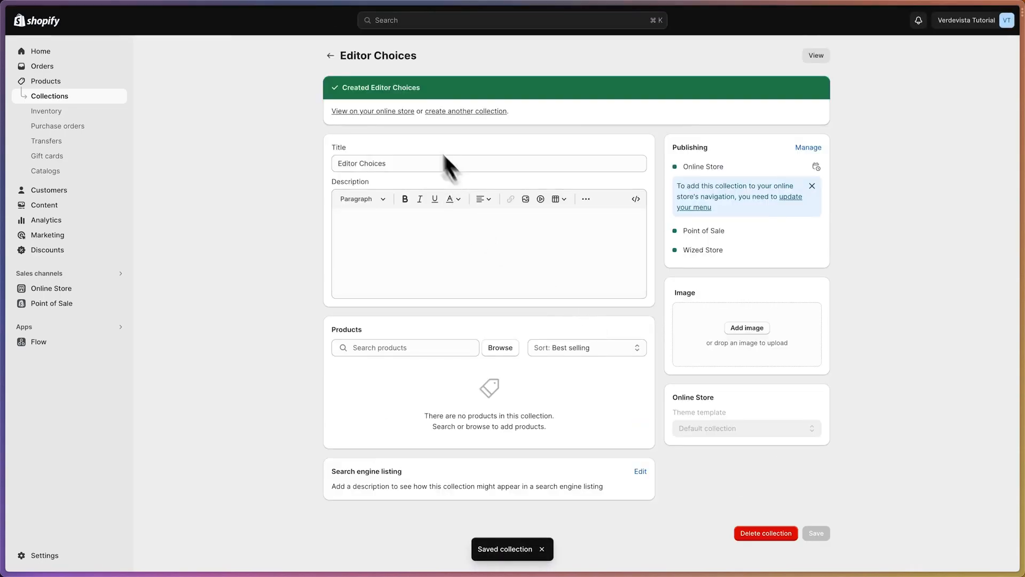
{"action": "left_click", "coordinate": [331, 56]}
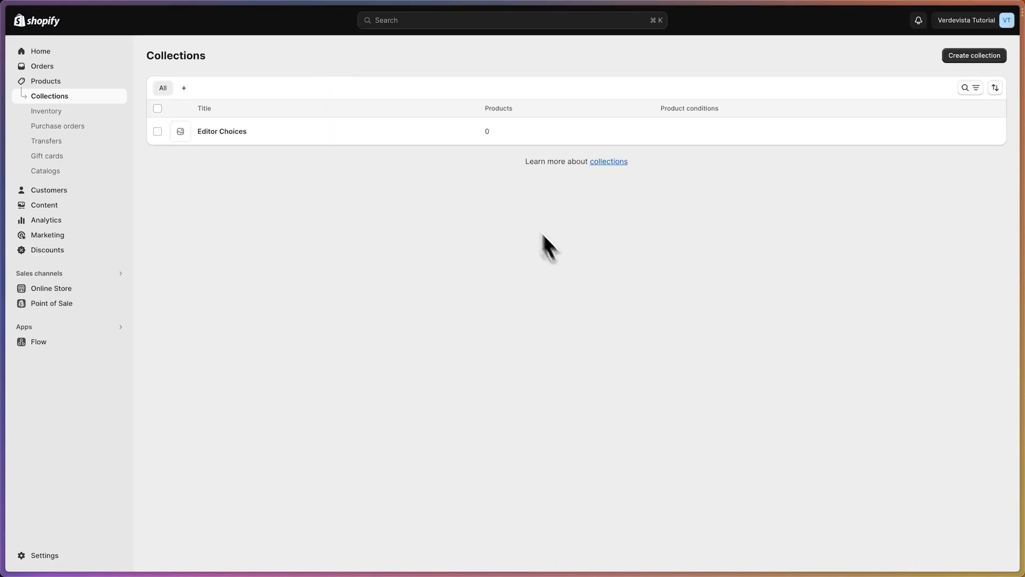
Create an automated collection titled Shop with the condition that Product vendor is equal to Verdevista.
{"action": "left_click", "coordinate": [950, 58]}
{"action": "left_click", "coordinate": [383, 103]}
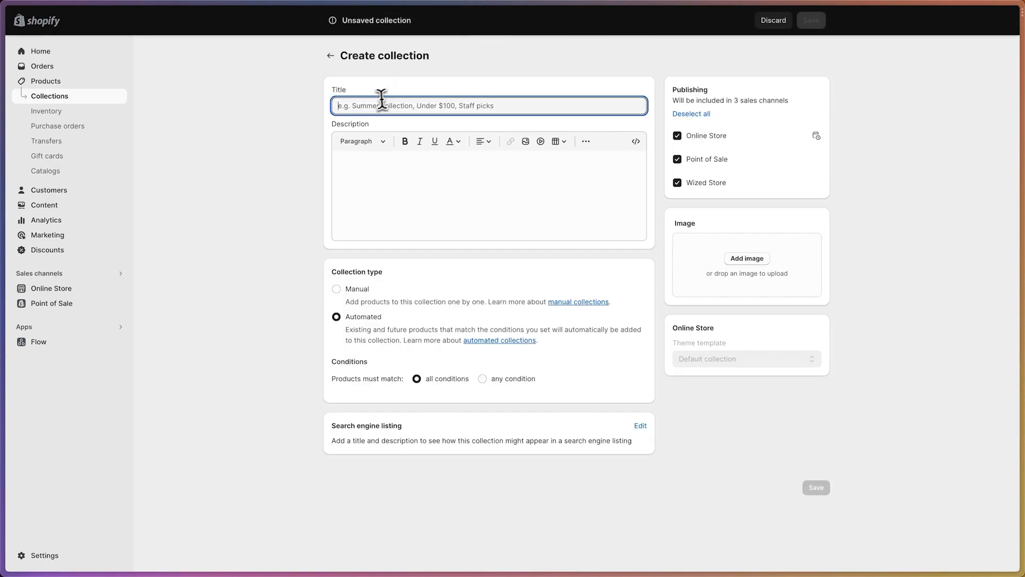
{"action": "type", "text": "Shop"}
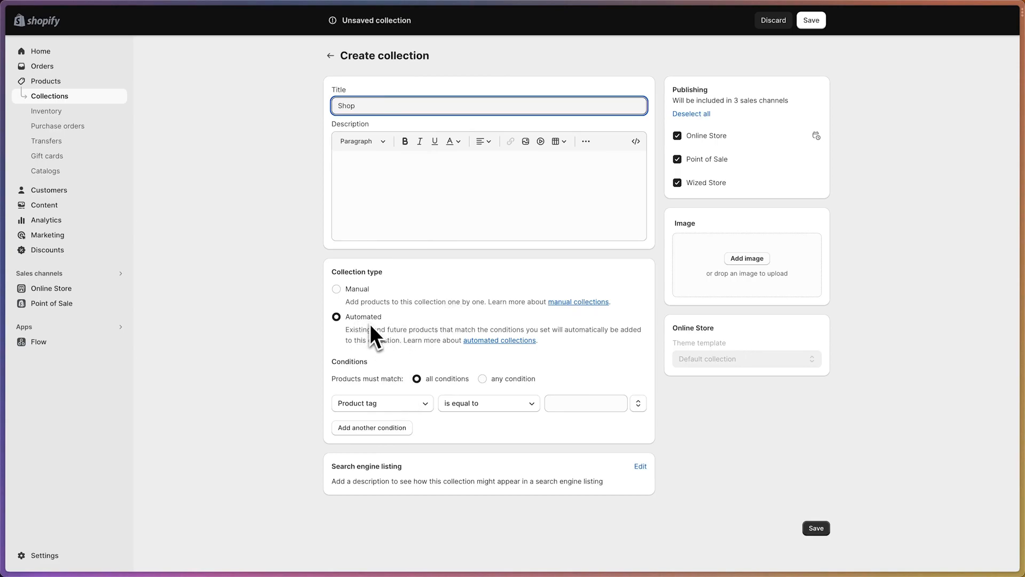
{"action": "left_click", "coordinate": [415, 411]}
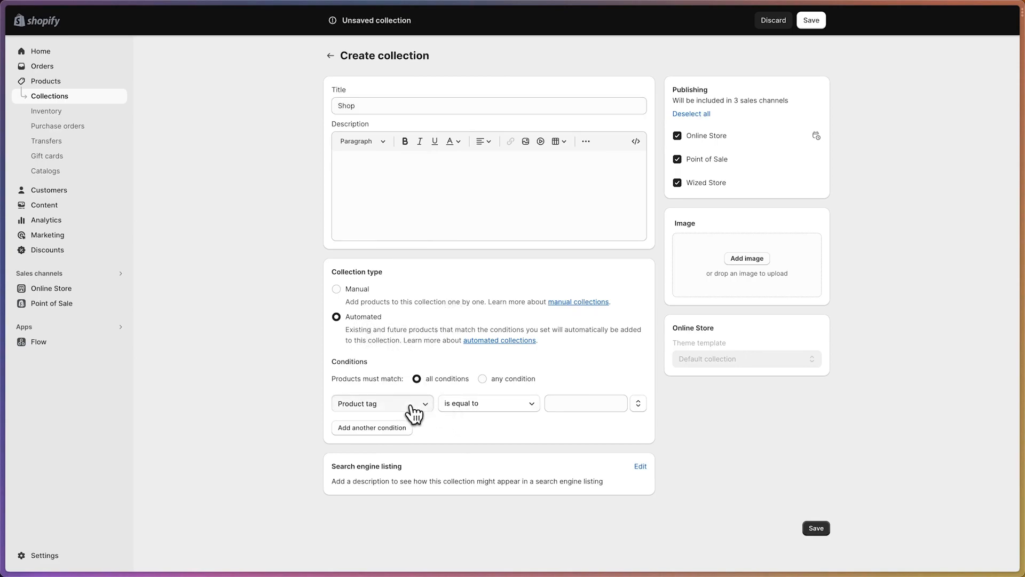
{"action": "left_click", "coordinate": [395, 245]}
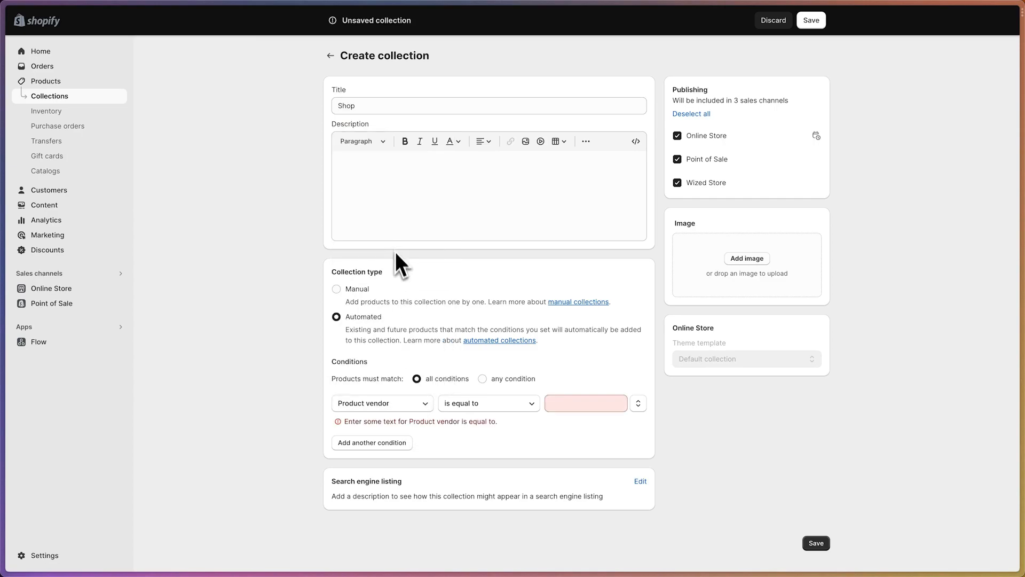
{"action": "left_click", "coordinate": [602, 403]}
{"action": "type", "text": "Verdevista"}
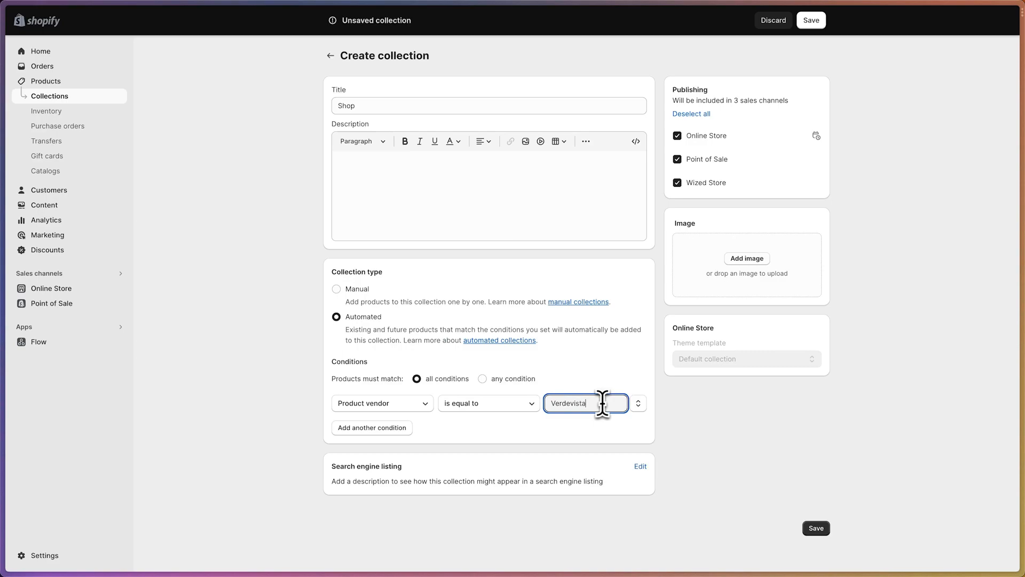
{"action": "left_click", "coordinate": [715, 434]}
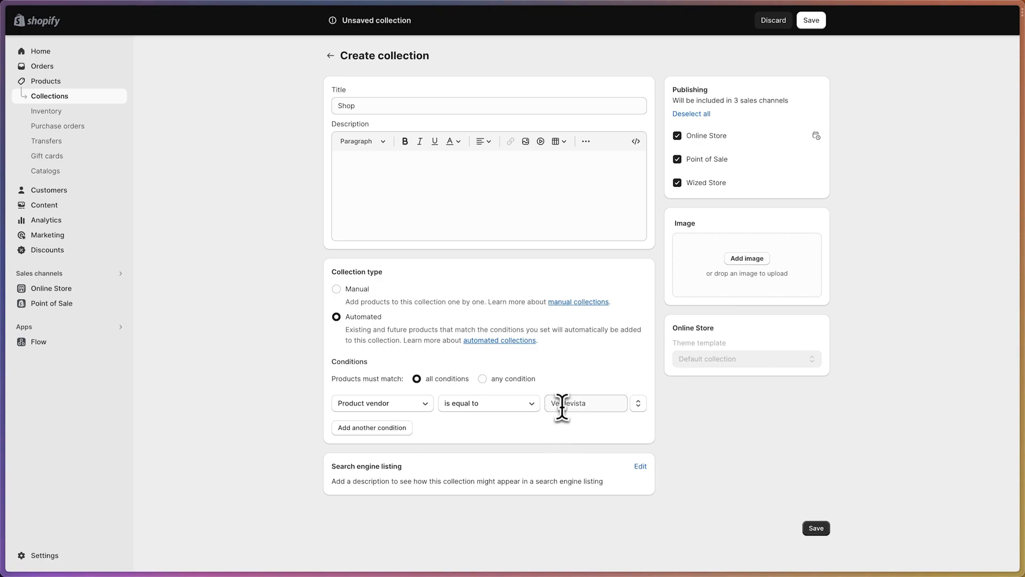
{"action": "left_click_drag", "start_coordinate": [551, 404], "coordinate": [589, 403]}
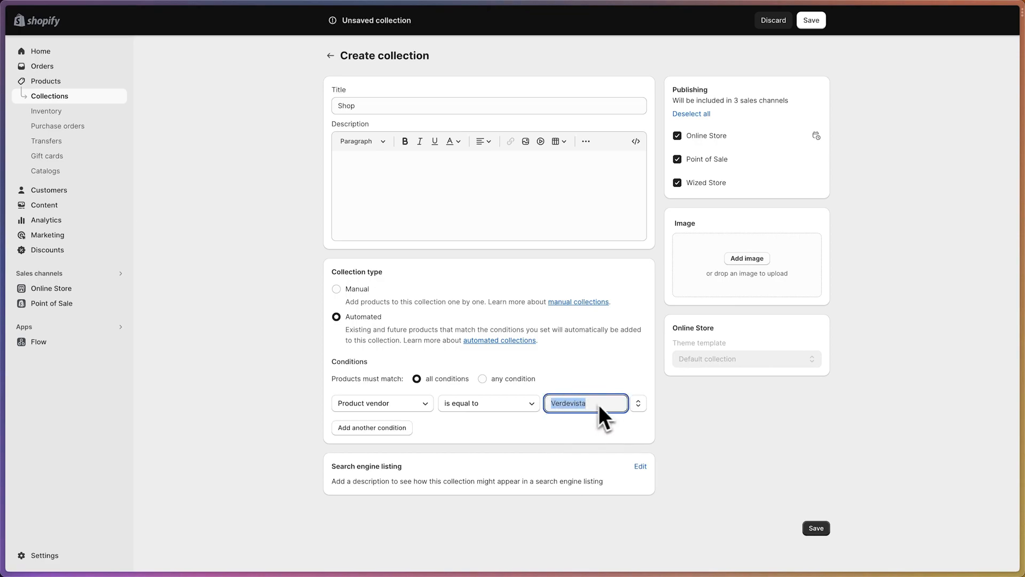
{"action": "left_click", "coordinate": [745, 425]}
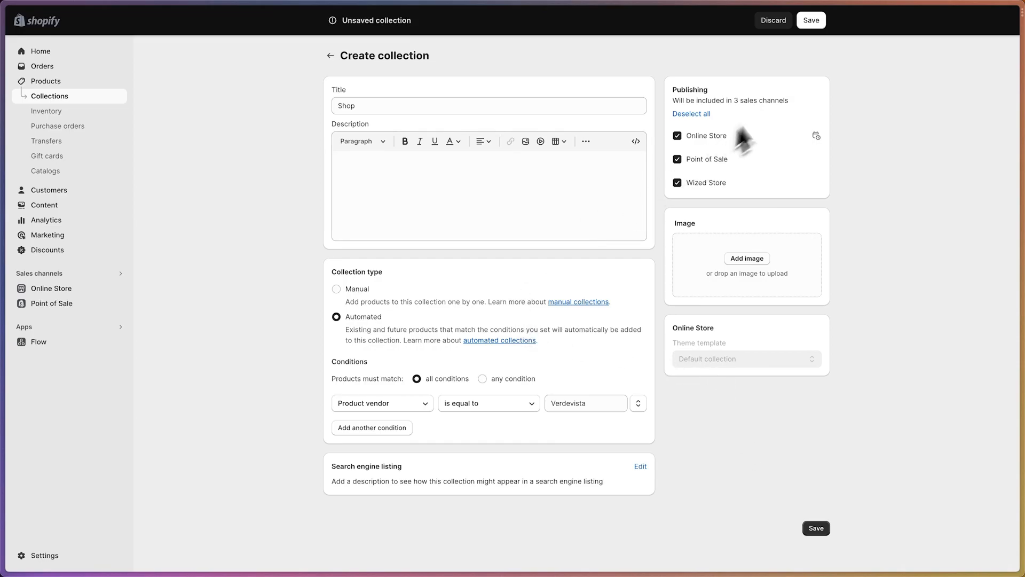
{"action": "left_click", "coordinate": [811, 27]}
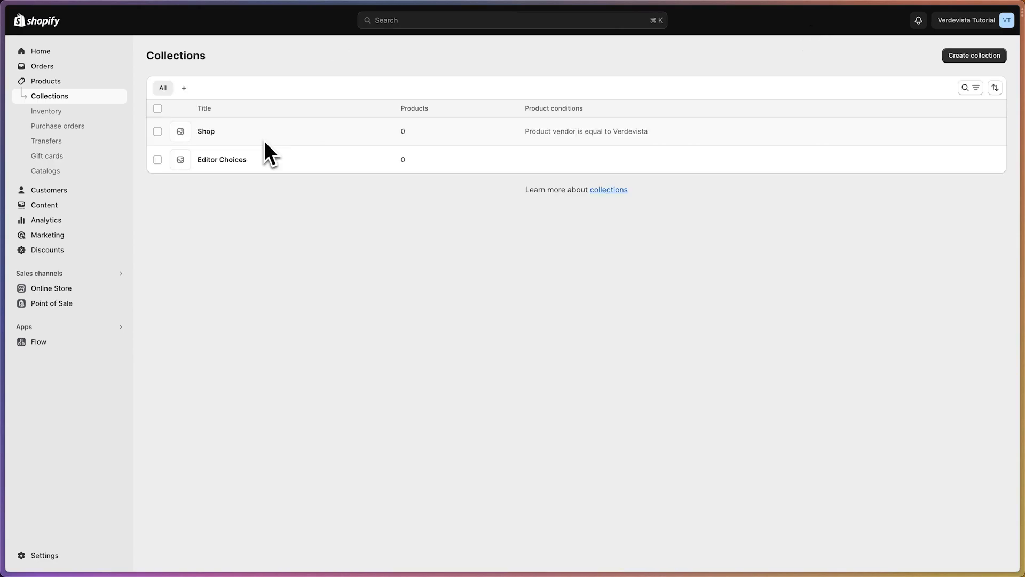
Create a manual collection titled Selected Products.
{"action": "left_click", "coordinate": [973, 57]}
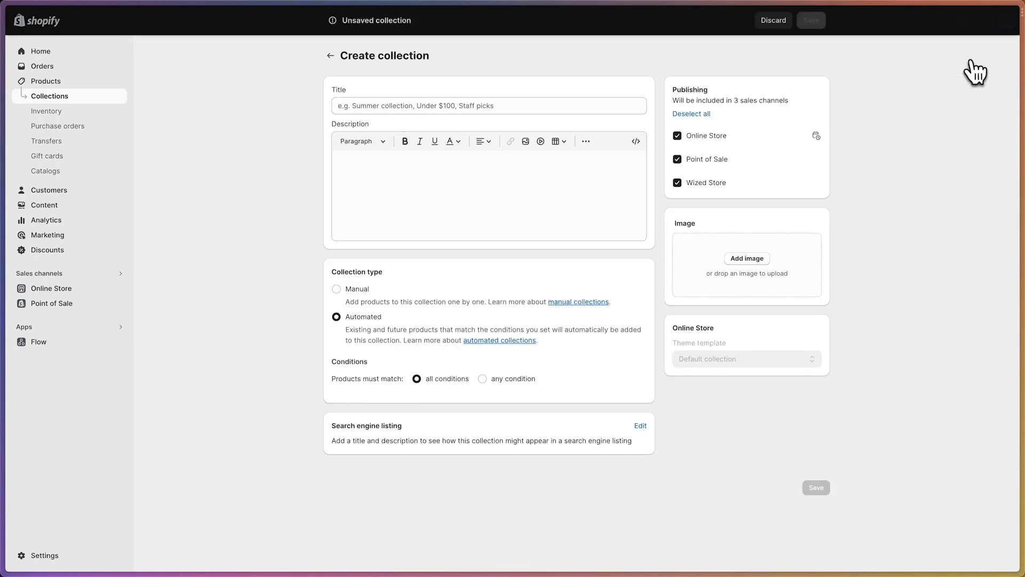
{"action": "left_click", "coordinate": [430, 106]}
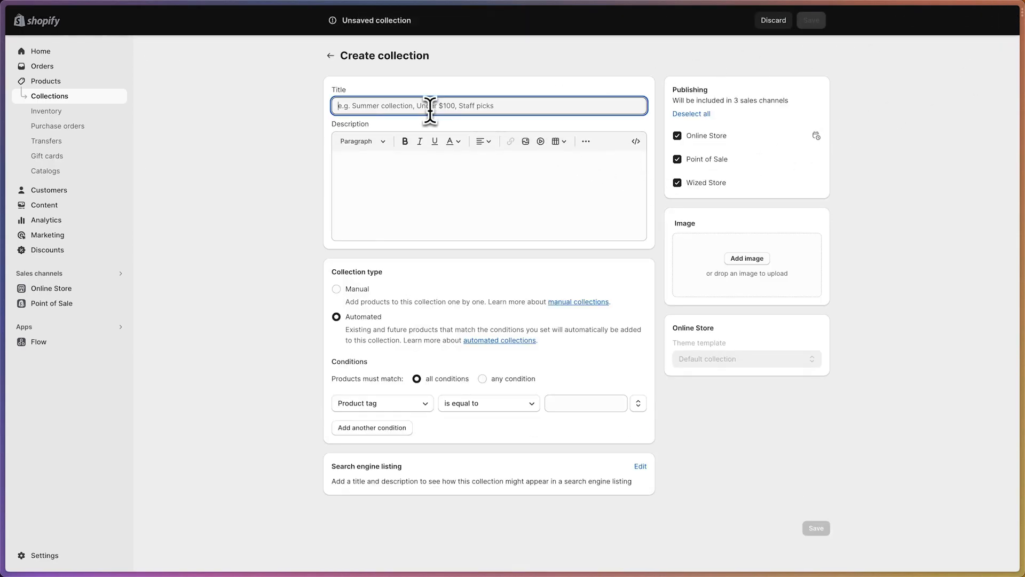
{"action": "type", "text": "Selected Products"}
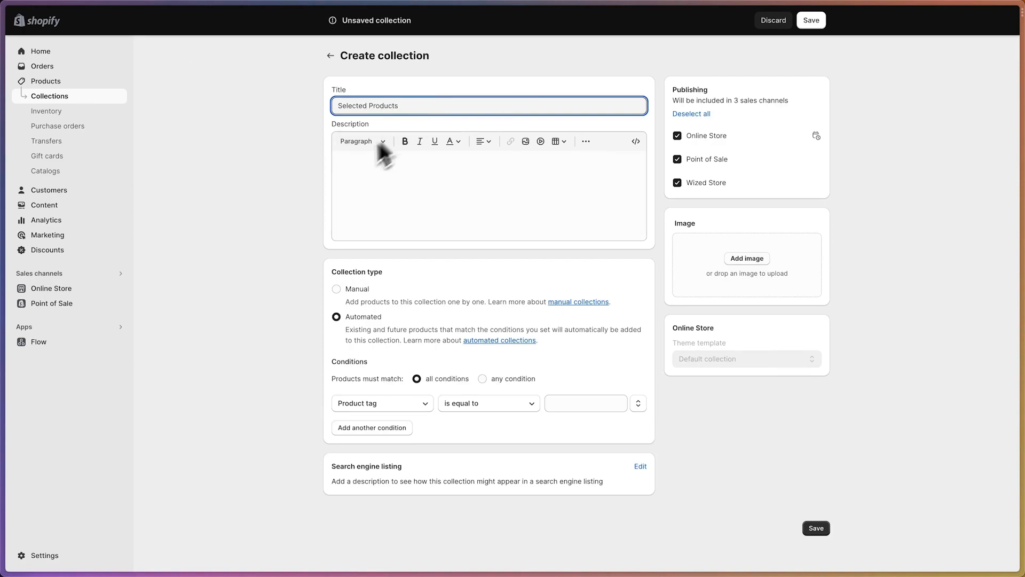
{"action": "left_click", "coordinate": [355, 292]}
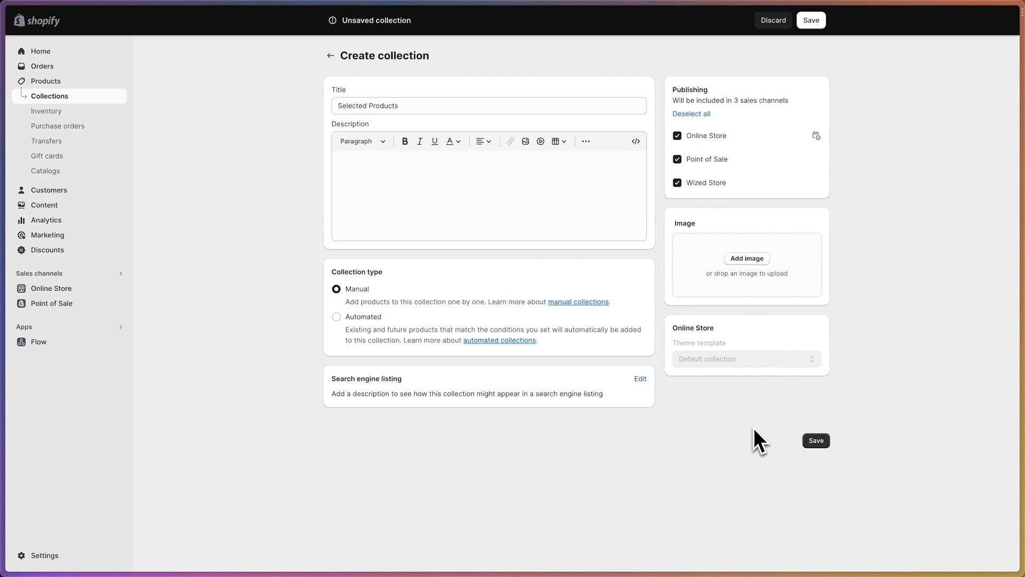
{"action": "left_click", "coordinate": [816, 441]}
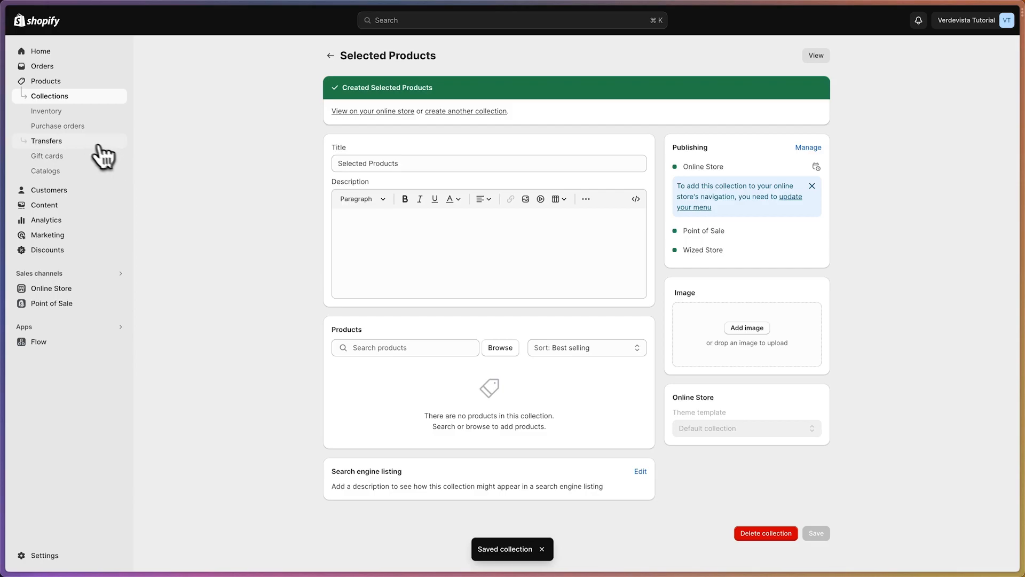
Import the store's products from products_export_1.csv on the Desktop, publishing them to all sales channels.
{"action": "left_click", "coordinate": [60, 84]}
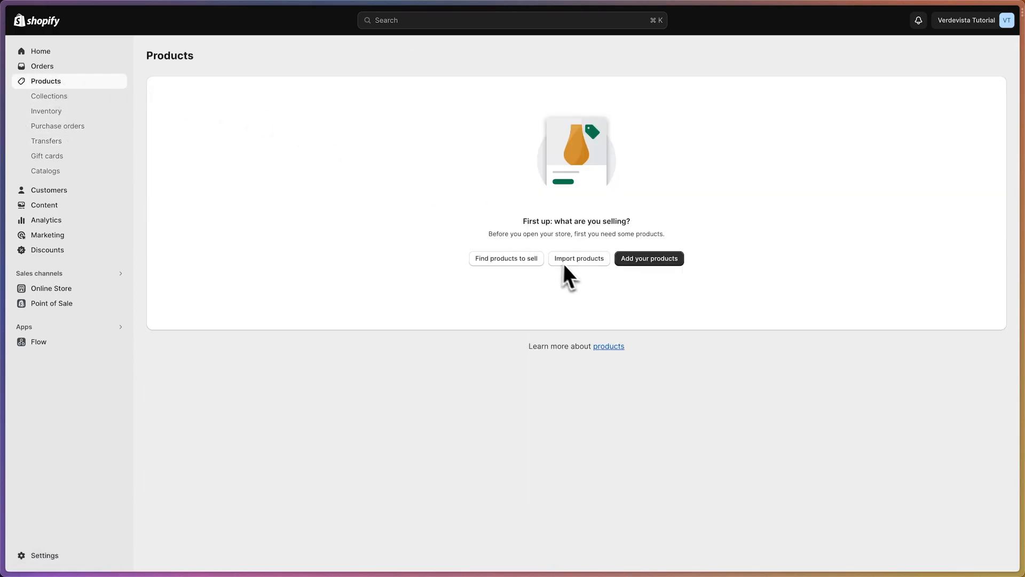
{"action": "left_click", "coordinate": [577, 262]}
{"action": "left_click", "coordinate": [538, 280]}
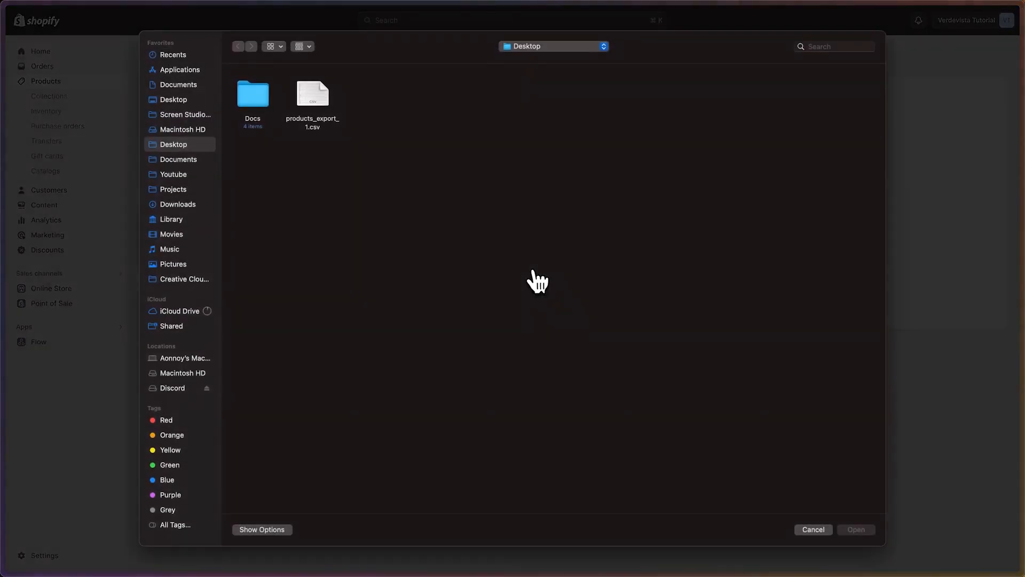
{"action": "double_click", "coordinate": [317, 108]}
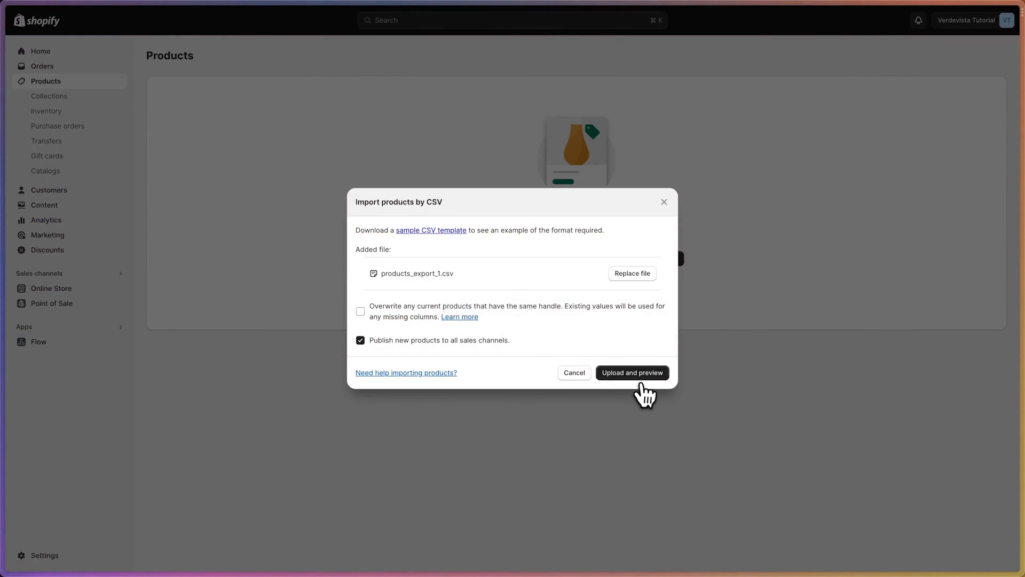
{"action": "left_click", "coordinate": [636, 377]}
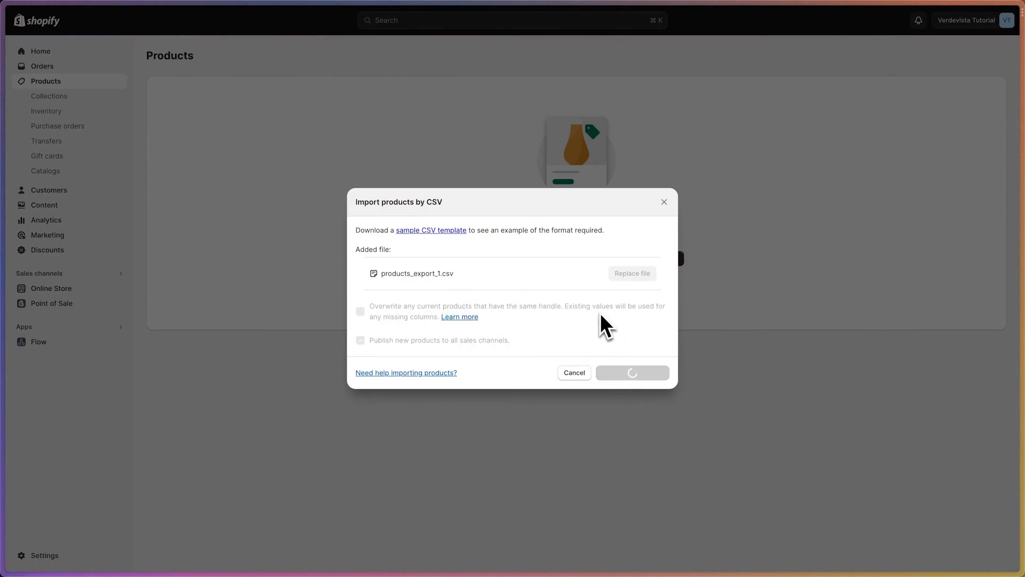
{"action": "left_click", "coordinate": [640, 460]}
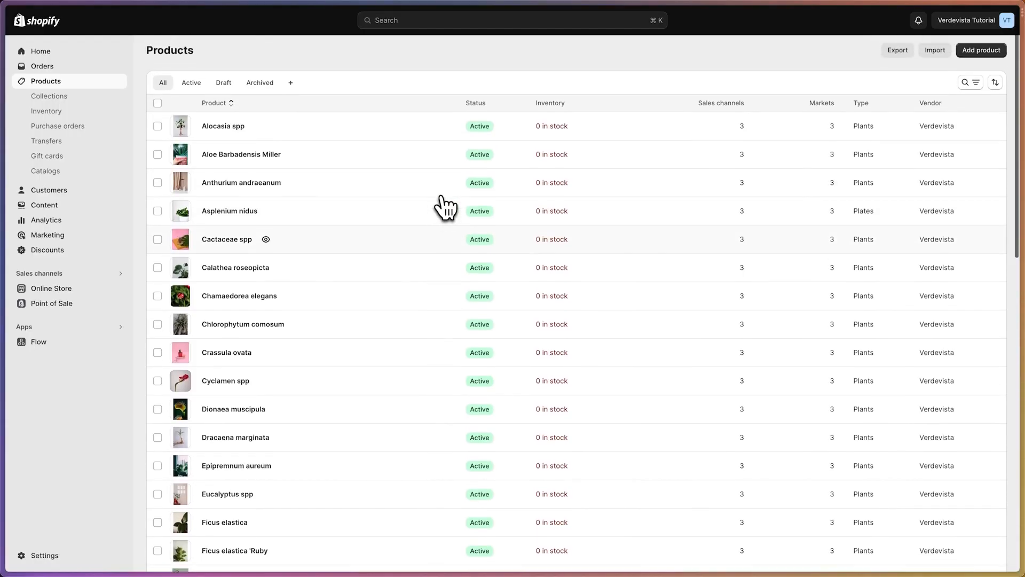
Open the Alocasia spp product and review its details down to the metafields.
{"action": "left_click", "coordinate": [227, 132]}
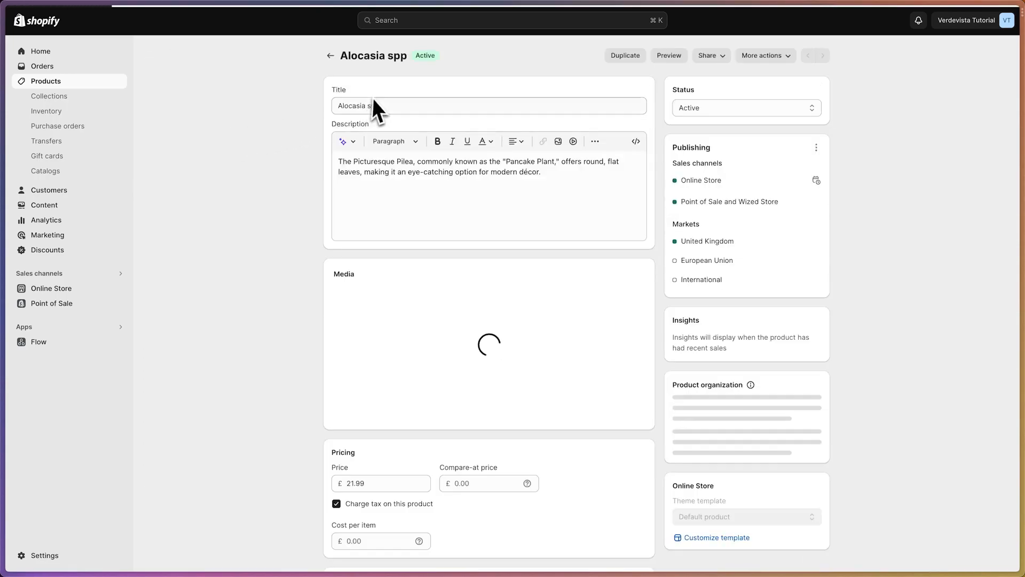
{"action": "scroll", "coordinate": [666, 195], "scroll_direction": "down", "scroll_amount": 3}
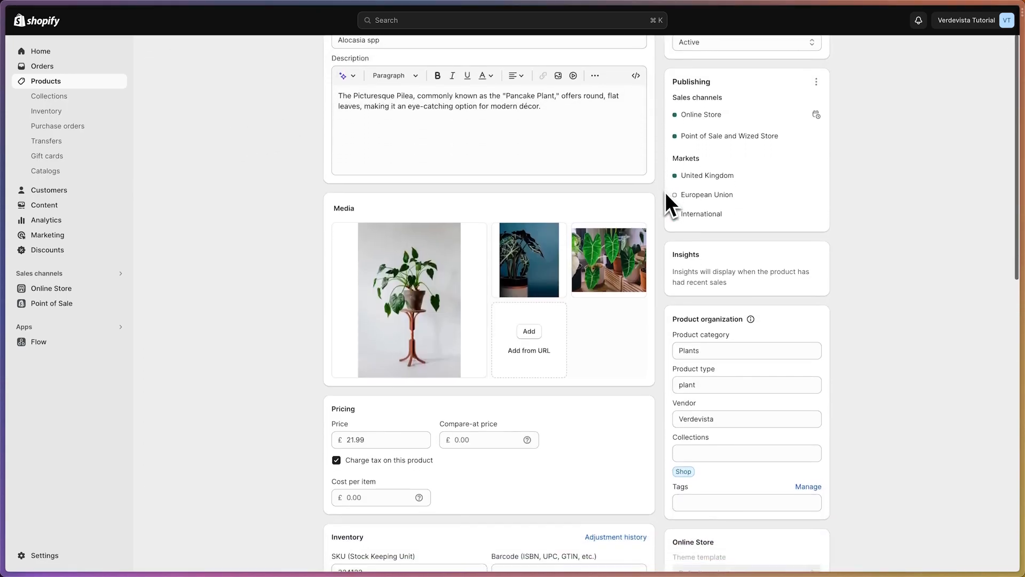
{"action": "scroll", "coordinate": [666, 195], "scroll_direction": "down", "scroll_amount": 7}
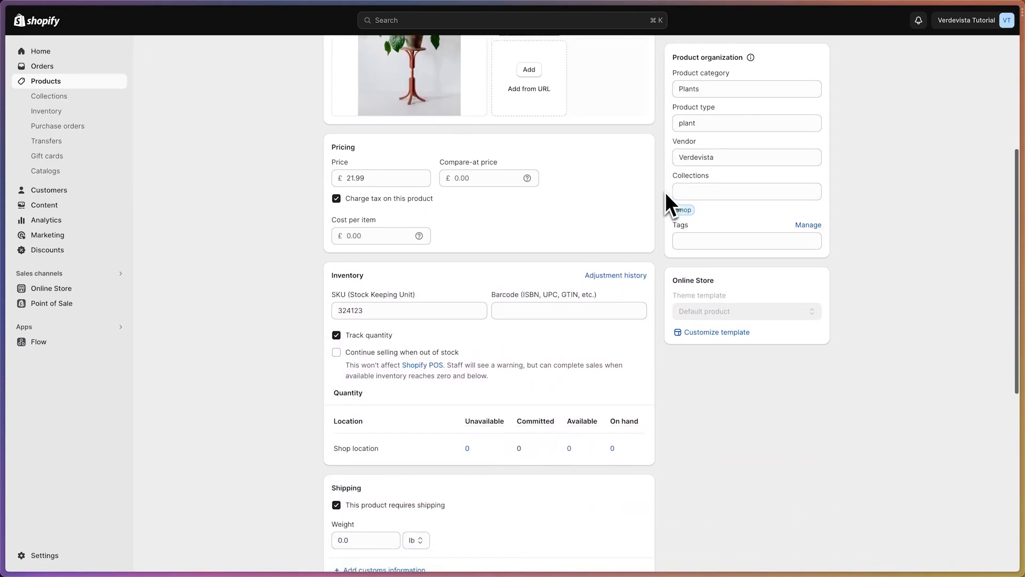
{"action": "scroll", "coordinate": [666, 195], "scroll_direction": "down", "scroll_amount": 8}
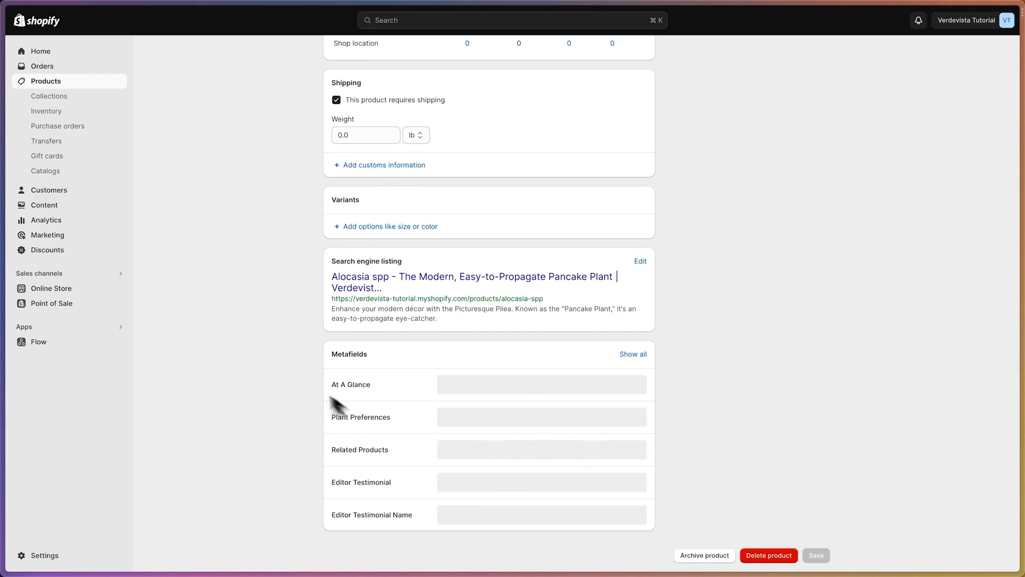
Switch to the original Verdevista store, open its Alocasia spp product and examine how the metafields are filled in.
{"action": "mouse_move", "coordinate": [7, 280]}
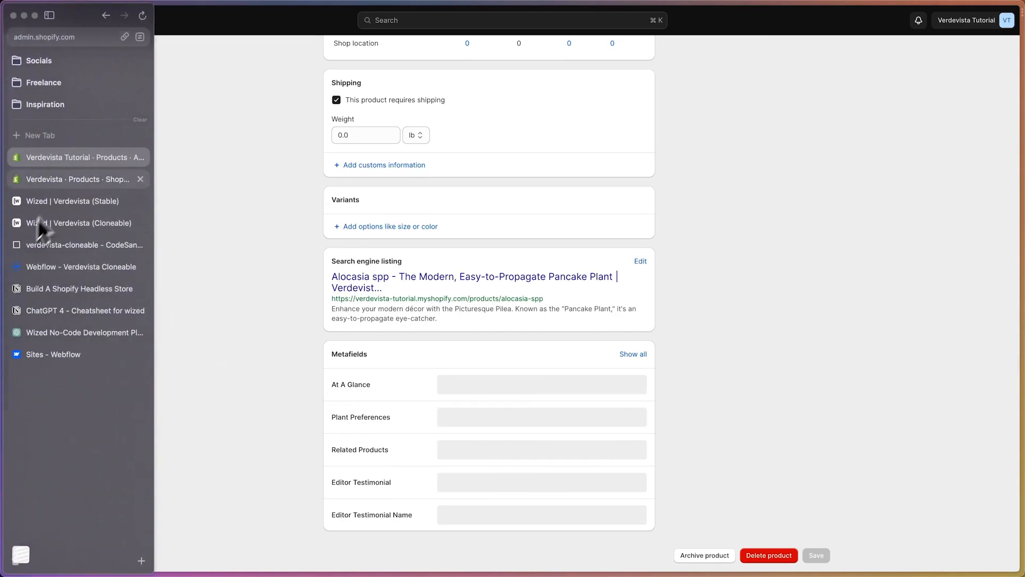
{"action": "left_click", "coordinate": [81, 181]}
{"action": "left_click", "coordinate": [229, 131]}
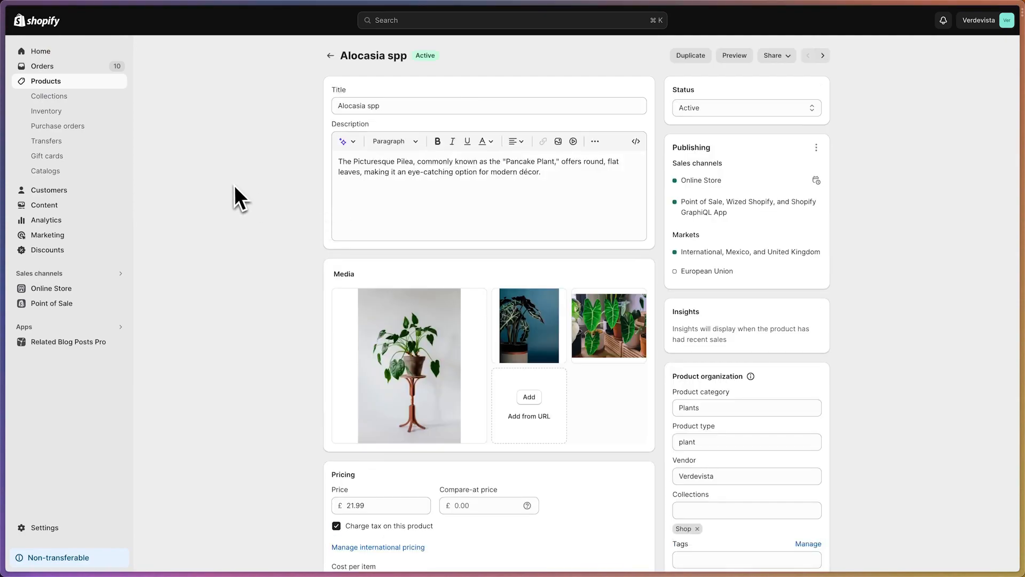
{"action": "scroll", "coordinate": [234, 185], "scroll_direction": "down", "scroll_amount": 5}
{"action": "scroll", "coordinate": [234, 185], "scroll_direction": "down", "scroll_amount": 10}
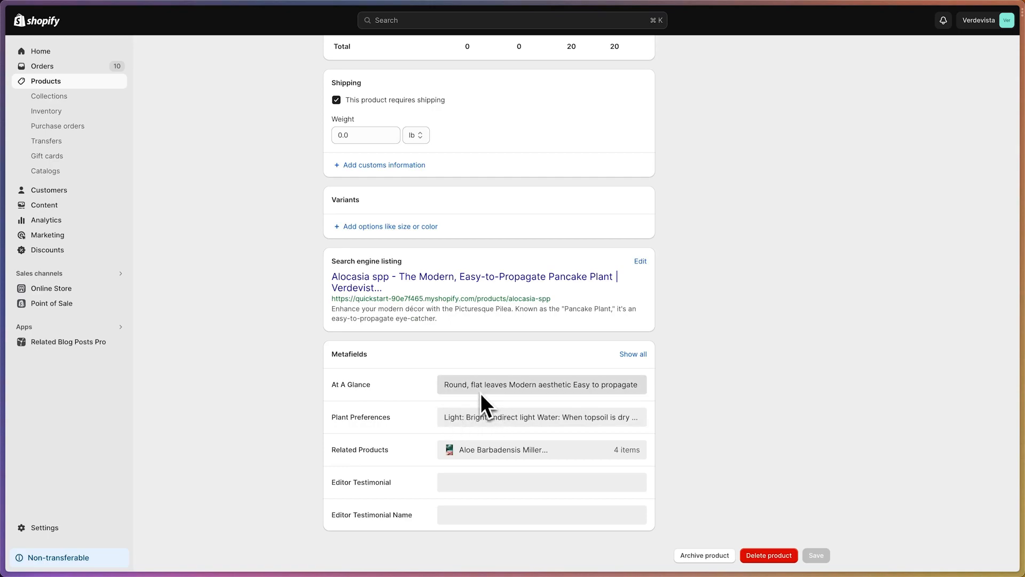
{"action": "scroll", "coordinate": [518, 370], "scroll_direction": "up", "scroll_amount": 3}
{"action": "scroll", "coordinate": [520, 370], "scroll_direction": "down", "scroll_amount": 2}
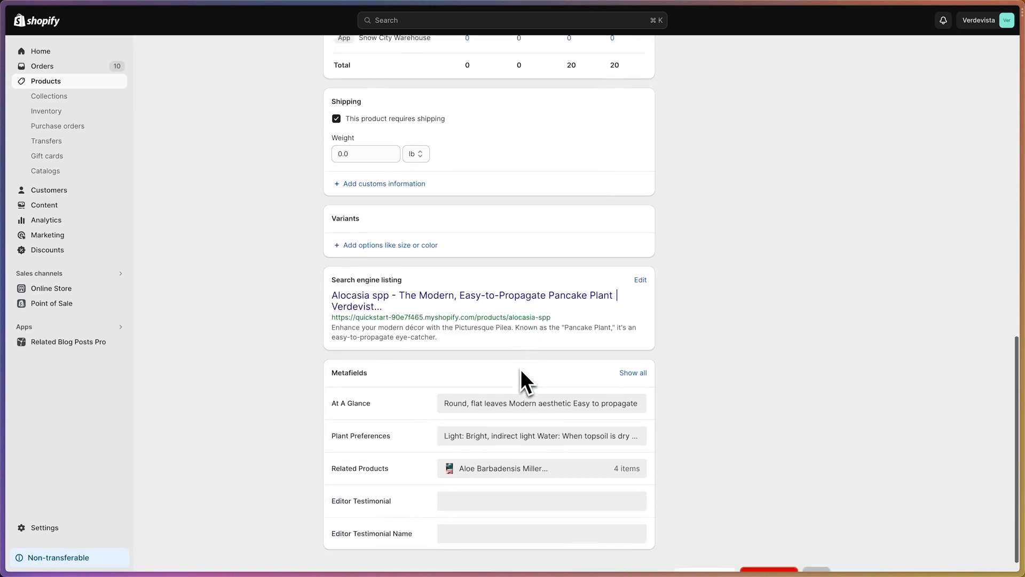
{"action": "scroll", "coordinate": [521, 369], "scroll_direction": "down", "scroll_amount": 1}
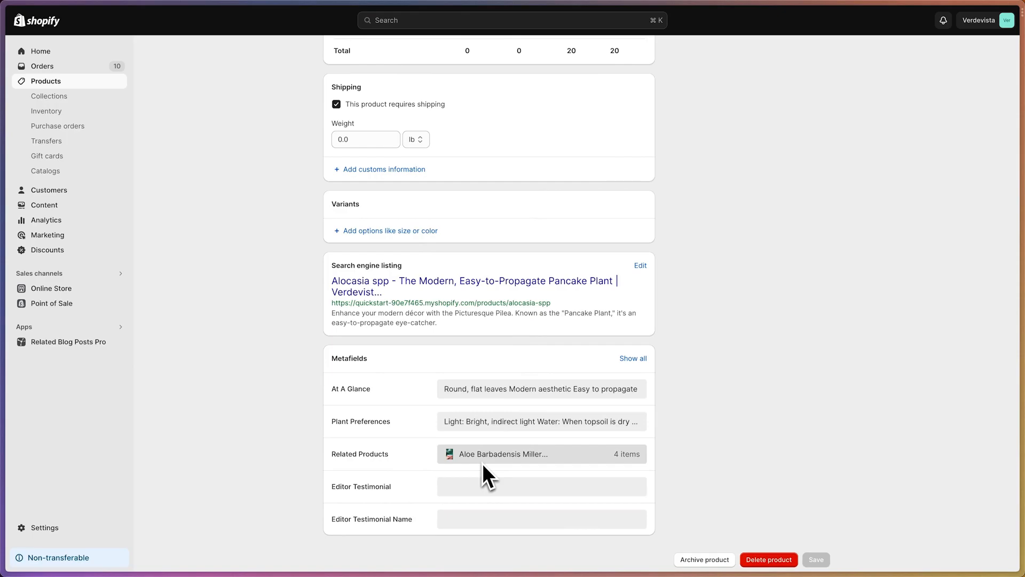
{"action": "scroll", "coordinate": [380, 347], "scroll_direction": "up", "scroll_amount": 1}
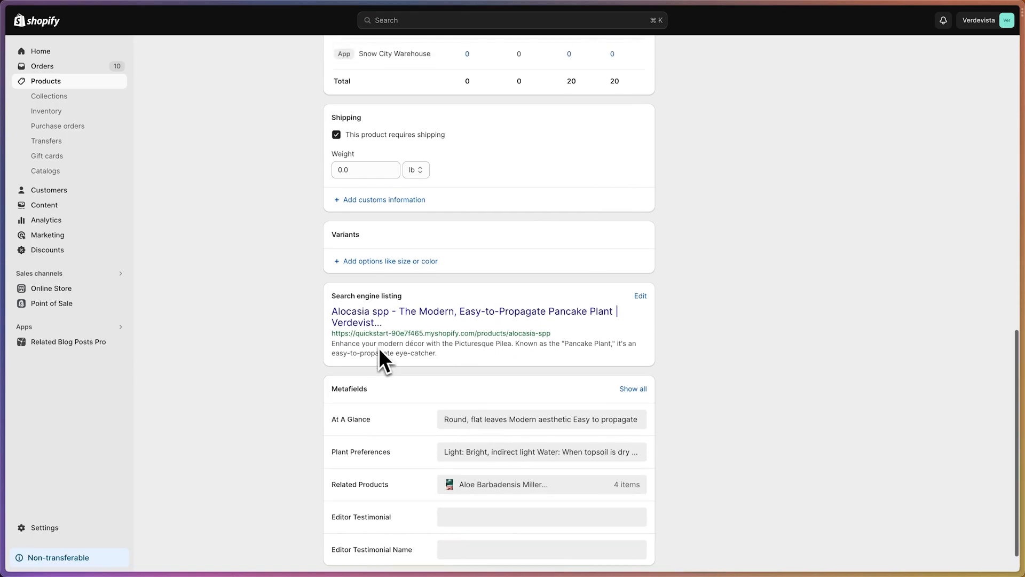
Return to the Verdevista Tutorial store and set the available quantity of Alocasia spp at Shop location to 20.
{"action": "mouse_move", "coordinate": [6, 299]}
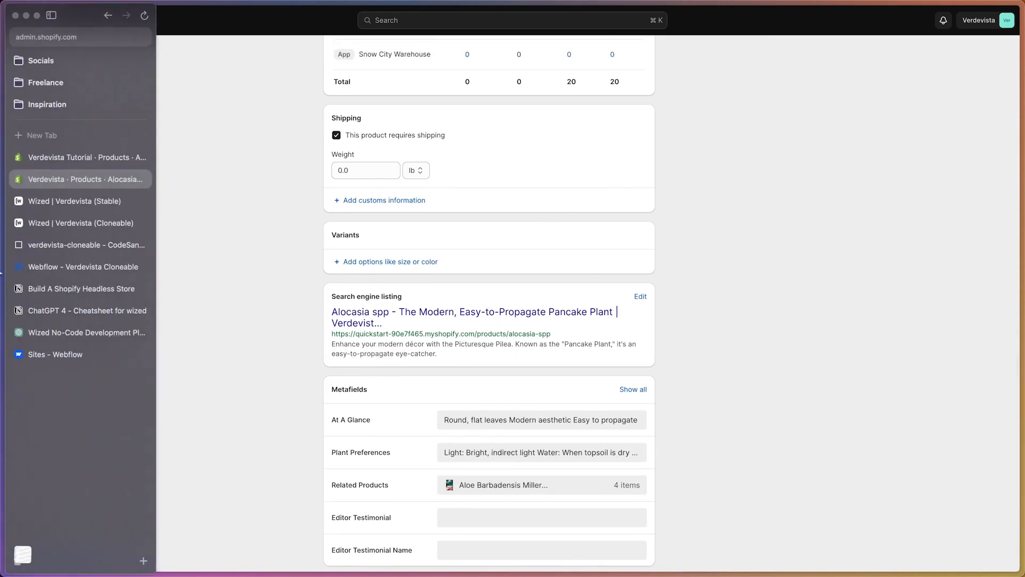
{"action": "left_click", "coordinate": [63, 162]}
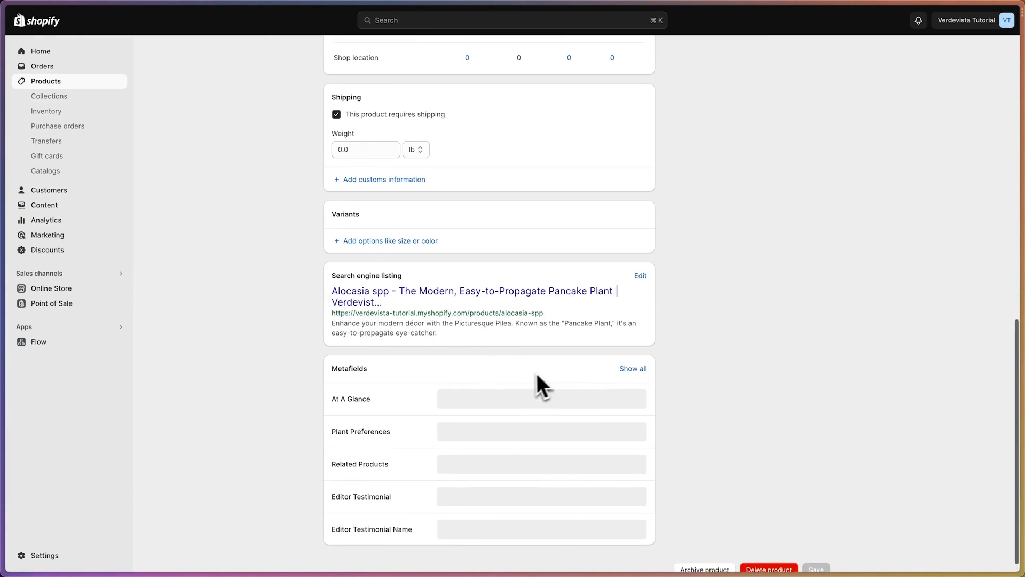
{"action": "scroll", "coordinate": [524, 379], "scroll_direction": "up", "scroll_amount": 10}
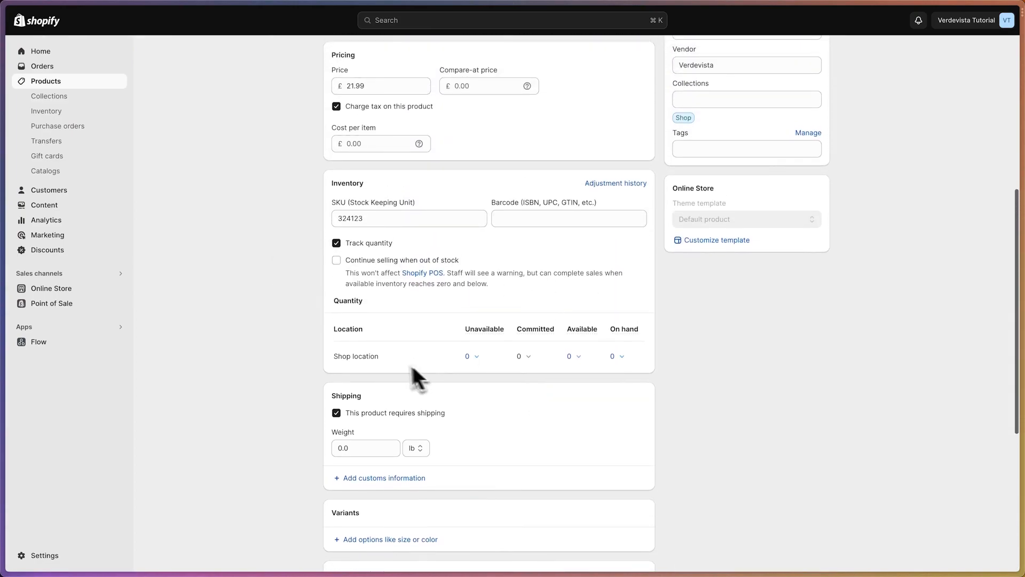
{"action": "left_click", "coordinate": [572, 358]}
{"action": "left_click", "coordinate": [490, 421]}
{"action": "type", "text": "20"}
{"action": "left_click", "coordinate": [521, 484]}
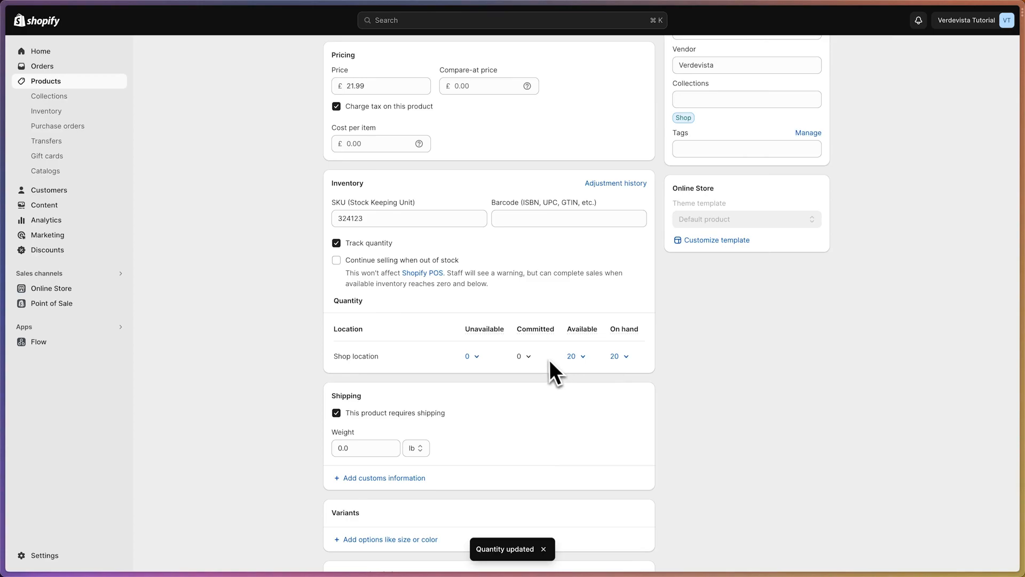
Review the Alocasia spp product's media, pricing, organization and inventory details, ending at its metafields.
{"action": "scroll", "coordinate": [546, 357], "scroll_direction": "up", "scroll_amount": 2}
{"action": "scroll", "coordinate": [547, 358], "scroll_direction": "up", "scroll_amount": 5}
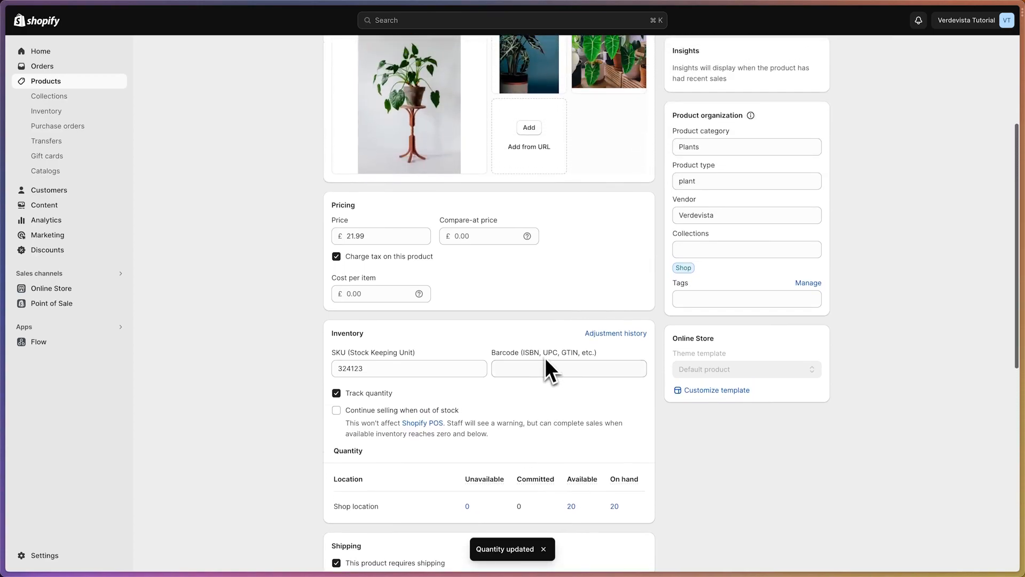
{"action": "scroll", "coordinate": [734, 302], "scroll_direction": "up", "scroll_amount": 1}
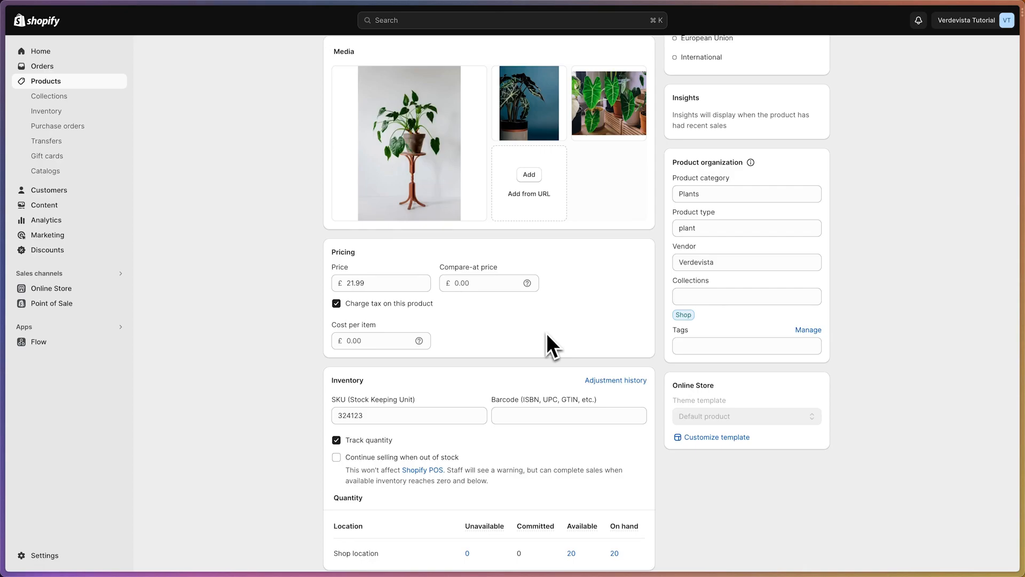
{"action": "scroll", "coordinate": [546, 336], "scroll_direction": "up", "scroll_amount": 5}
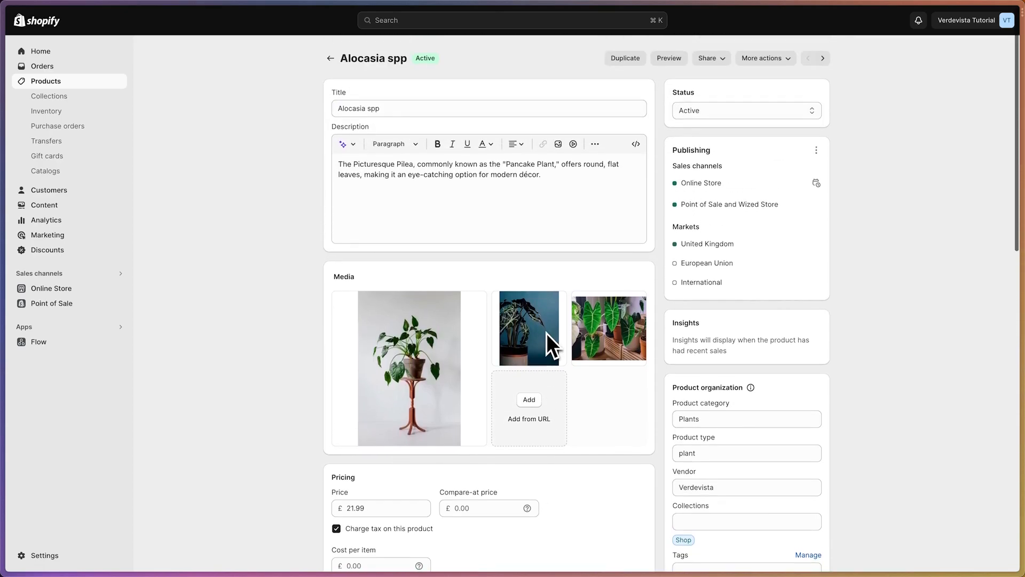
{"action": "scroll", "coordinate": [547, 332], "scroll_direction": "down", "scroll_amount": 5}
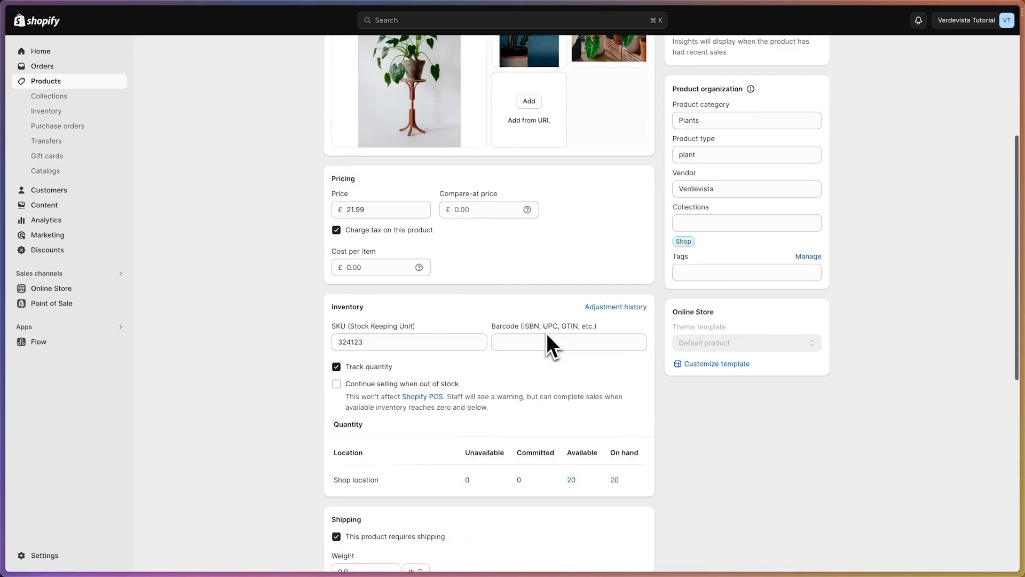
{"action": "scroll", "coordinate": [547, 332], "scroll_direction": "down", "scroll_amount": 8}
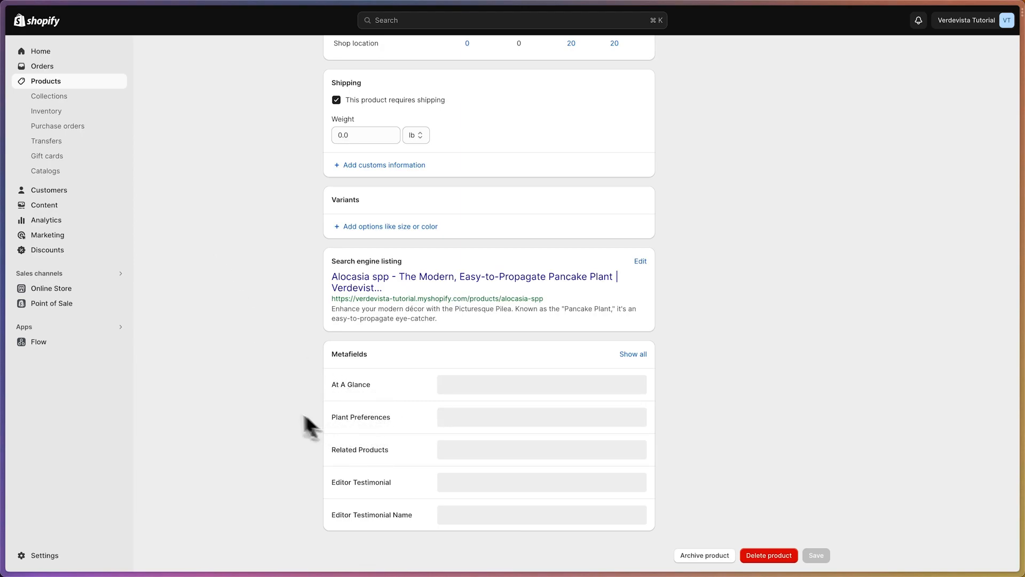
Open verdevista.webflow.io in a new browser tab and view the Crassula ovata product from its shop page.
{"action": "mouse_move", "coordinate": [2, 336]}
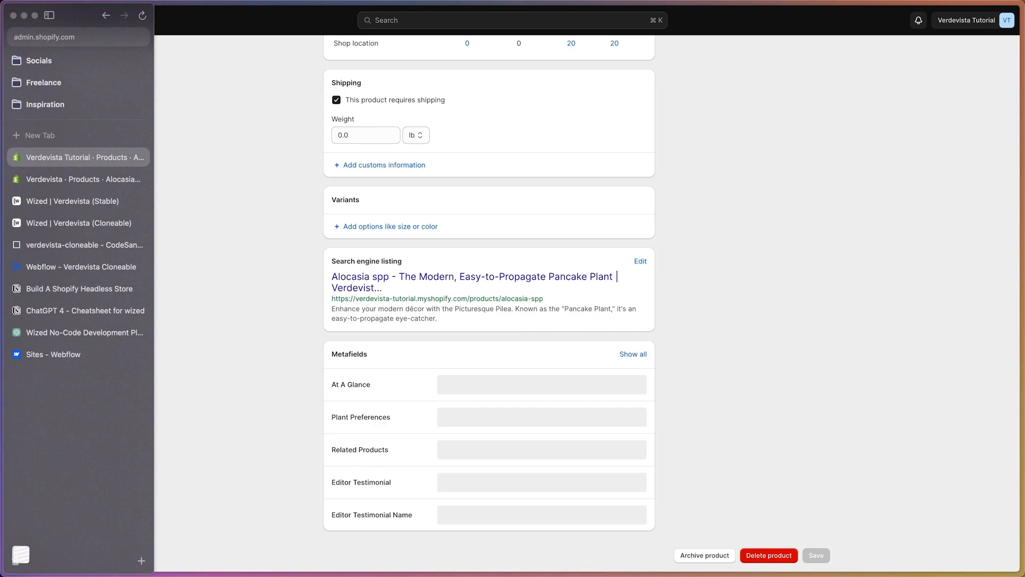
{"action": "left_click", "coordinate": [42, 136]}
{"action": "type", "text": "ver"}
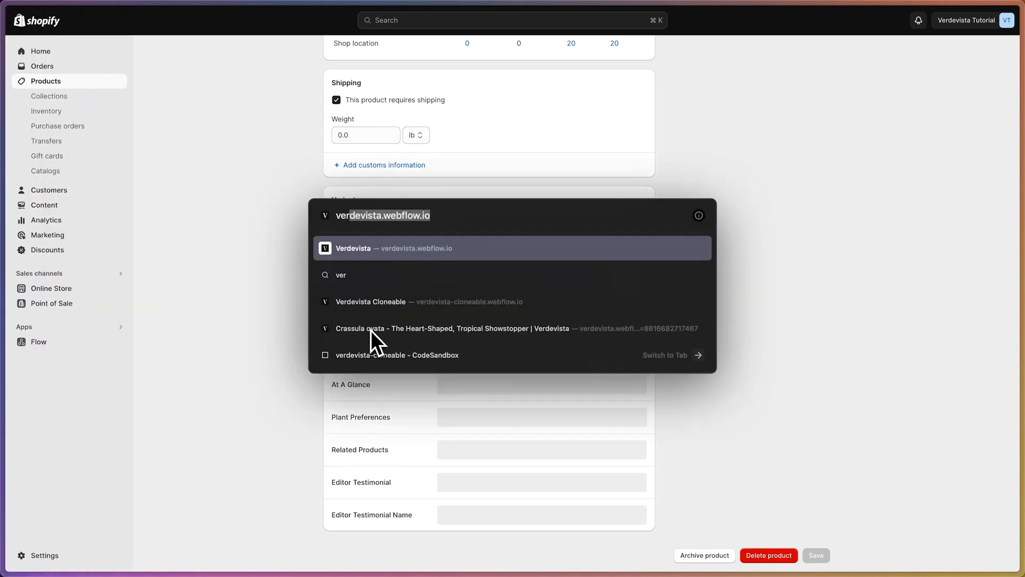
{"action": "key", "text": "Return"}
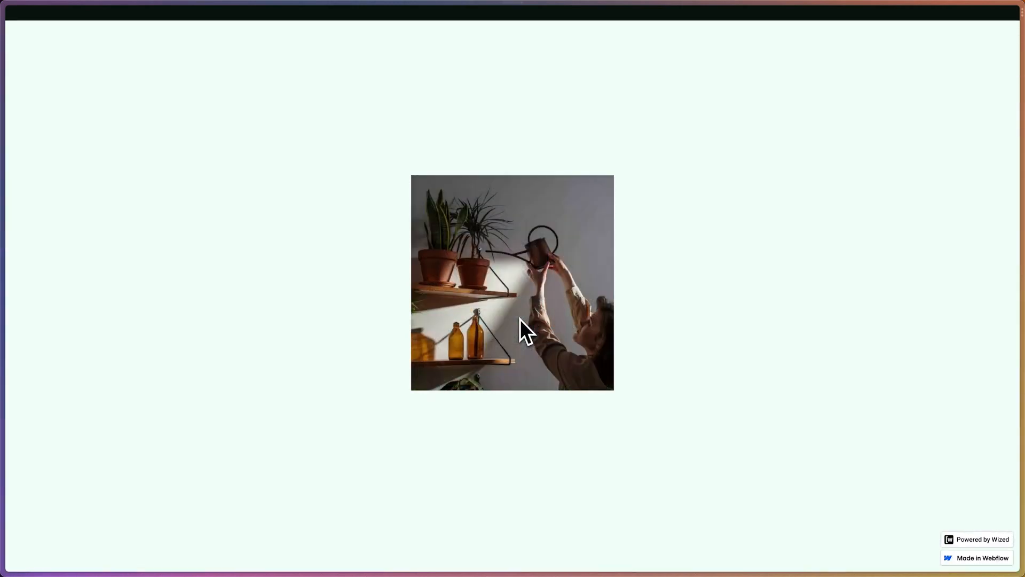
{"action": "scroll", "coordinate": [520, 319], "scroll_direction": "down", "scroll_amount": 15}
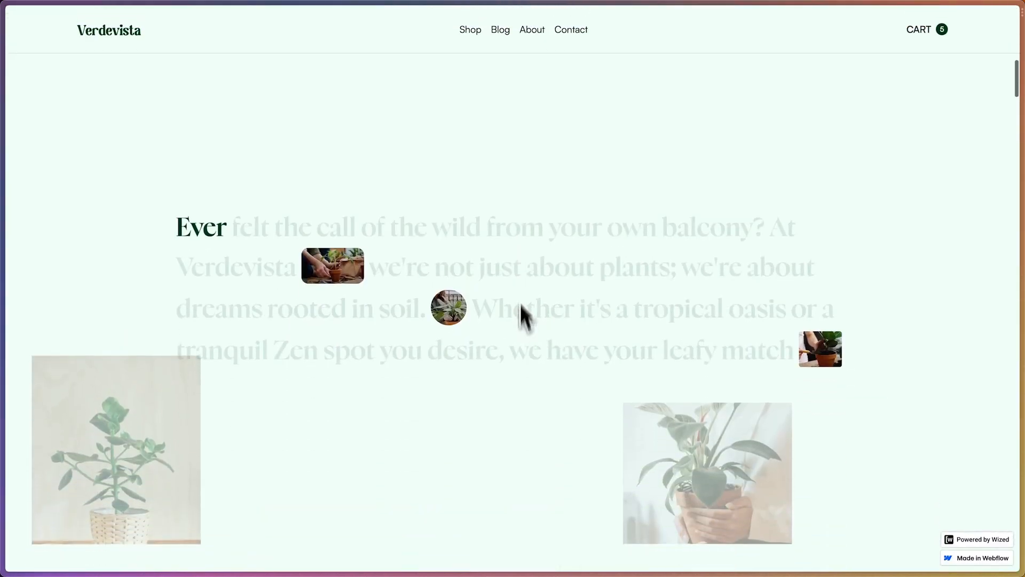
{"action": "left_click", "coordinate": [478, 50]}
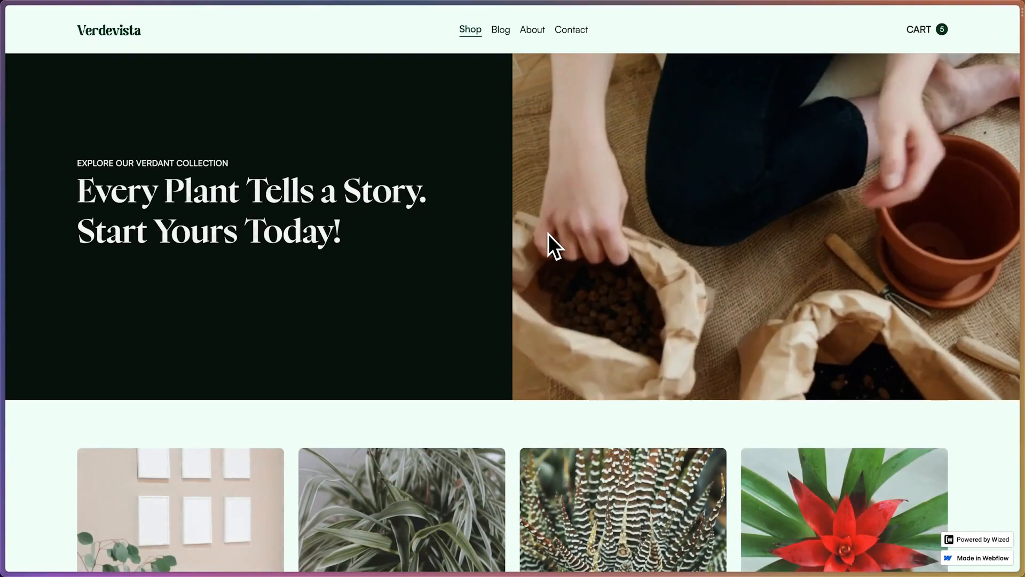
{"action": "scroll", "coordinate": [529, 258], "scroll_direction": "down", "scroll_amount": 7}
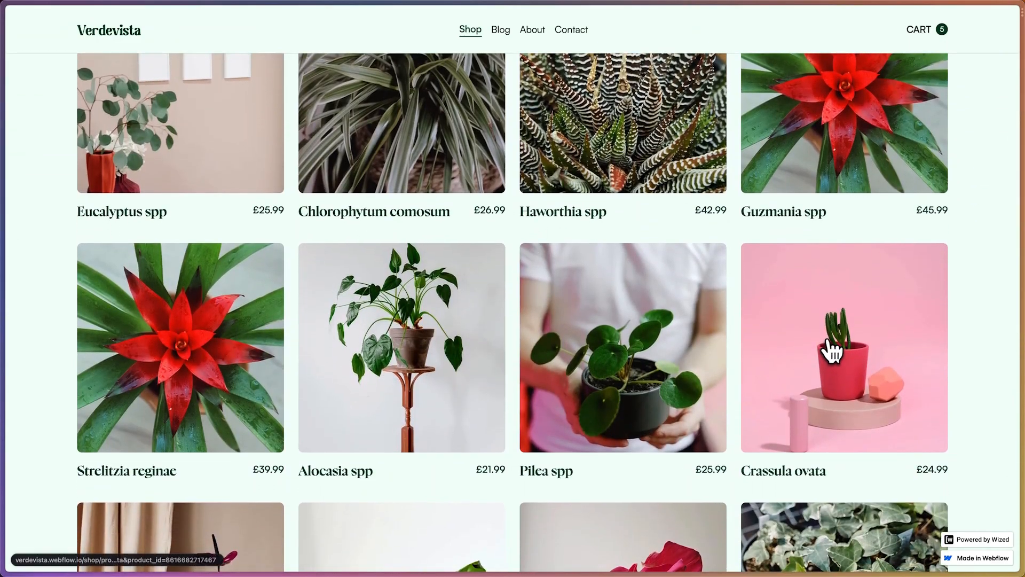
{"action": "left_click", "coordinate": [831, 350]}
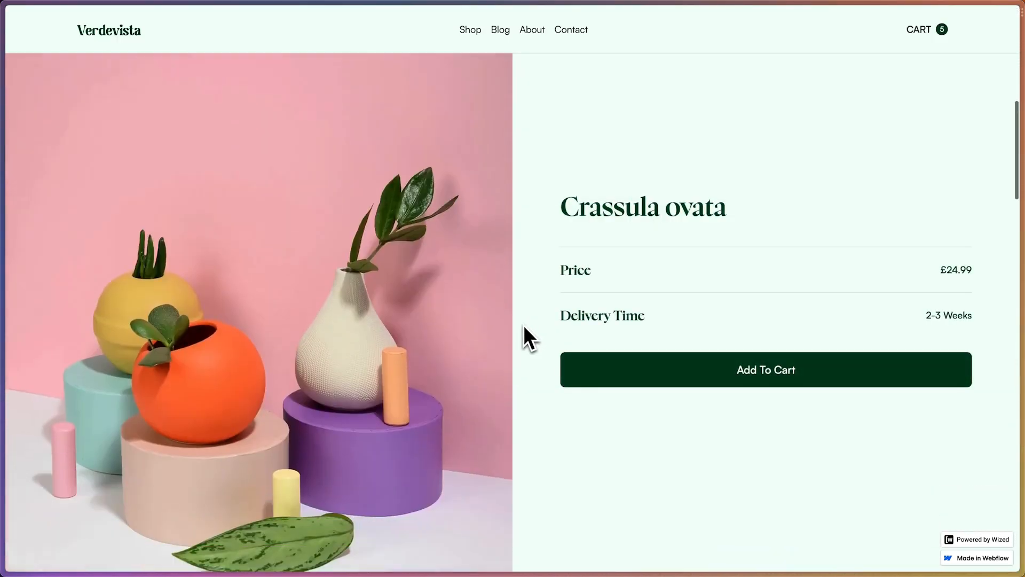
Examine the Overview, At a glance and Plant Preferences content on the Crassula ovata product page.
{"action": "scroll", "coordinate": [523, 329], "scroll_direction": "down", "scroll_amount": 8}
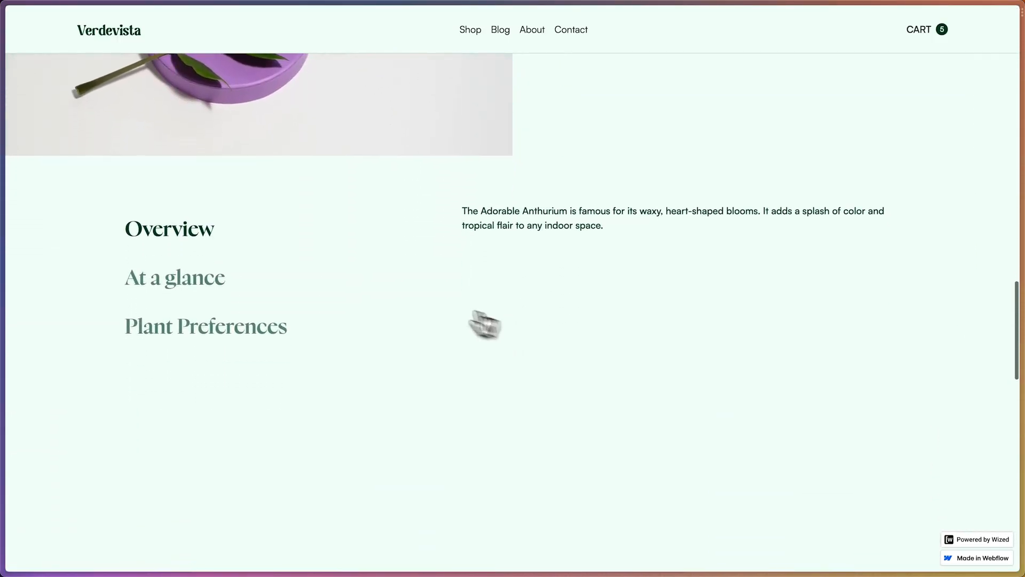
{"action": "left_click", "coordinate": [203, 297]}
{"action": "left_click", "coordinate": [218, 339]}
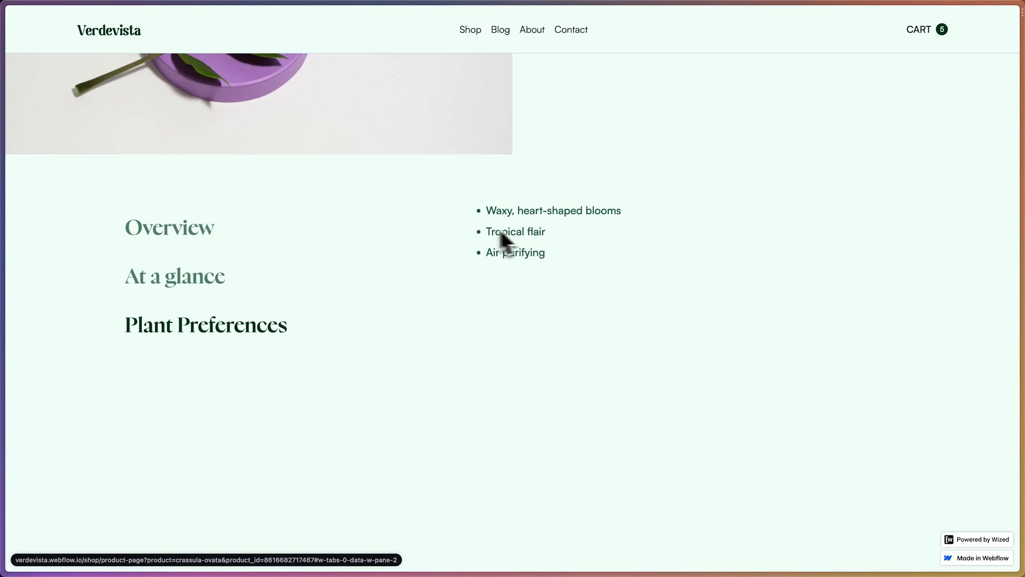
{"action": "left_click", "coordinate": [181, 282]}
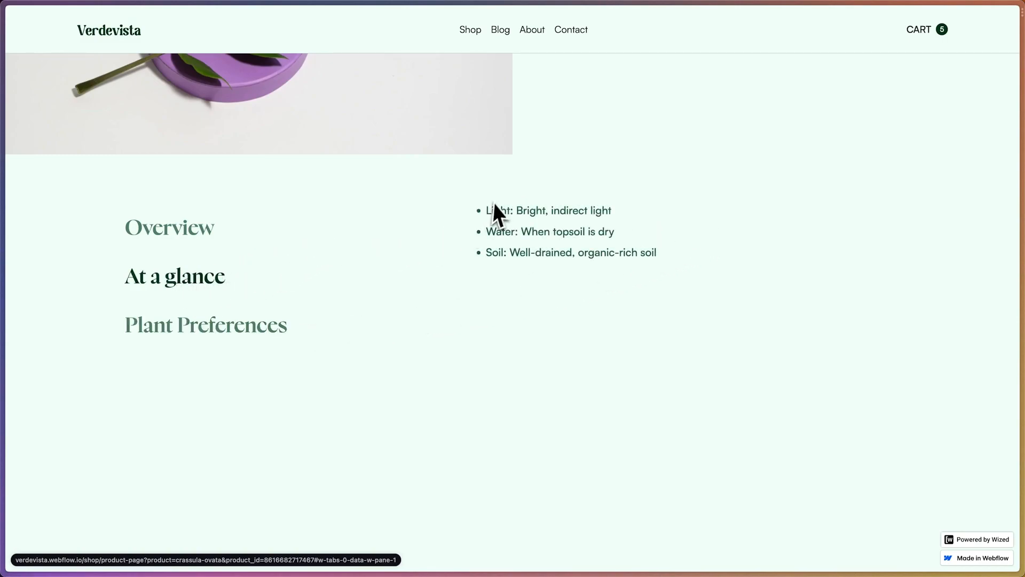
{"action": "left_click", "coordinate": [190, 235]}
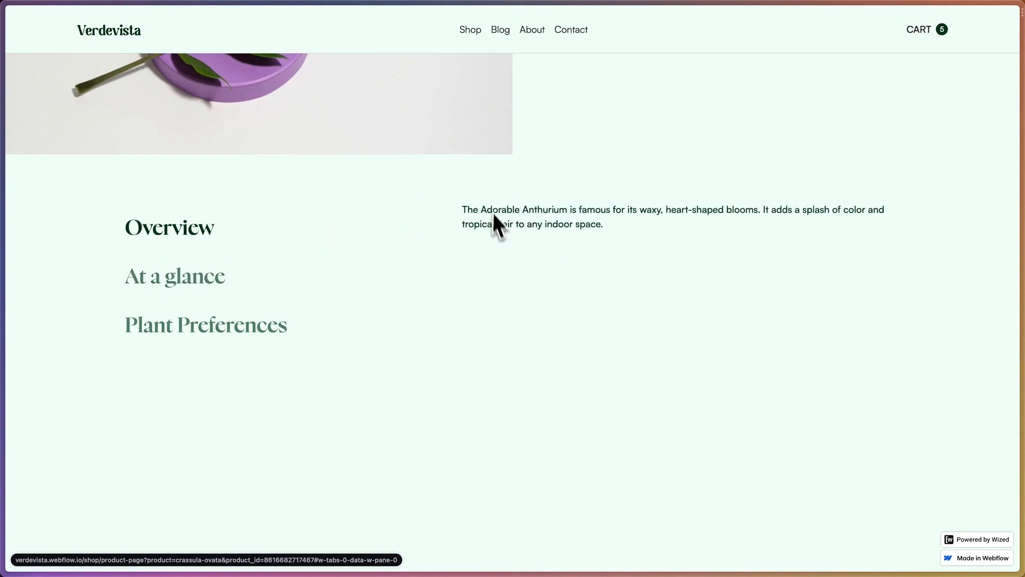
Return to the Alocasia spp product in the Verdevista Tutorial store and examine its metafields and description text.
{"action": "mouse_move", "coordinate": [3, 183]}
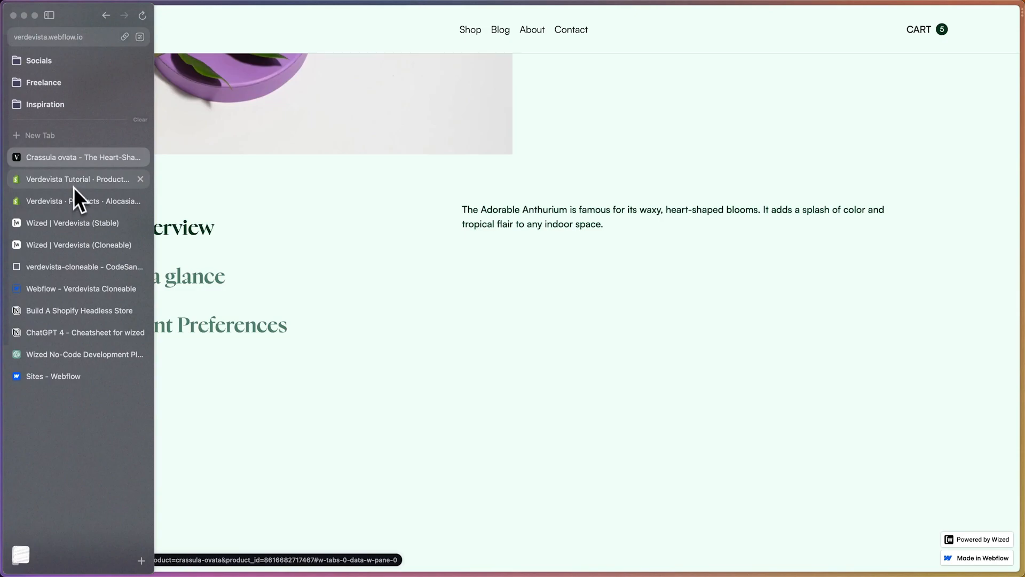
{"action": "left_click", "coordinate": [73, 183]}
{"action": "scroll", "coordinate": [357, 224], "scroll_direction": "up", "scroll_amount": 5}
{"action": "scroll", "coordinate": [358, 223], "scroll_direction": "down", "scroll_amount": 5}
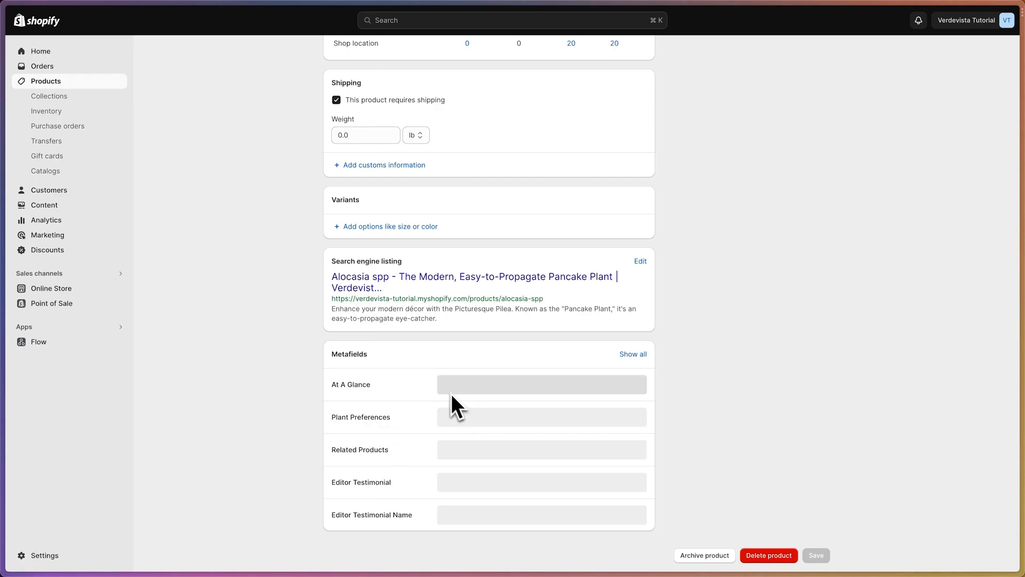
{"action": "scroll", "coordinate": [450, 402], "scroll_direction": "up", "scroll_amount": 15}
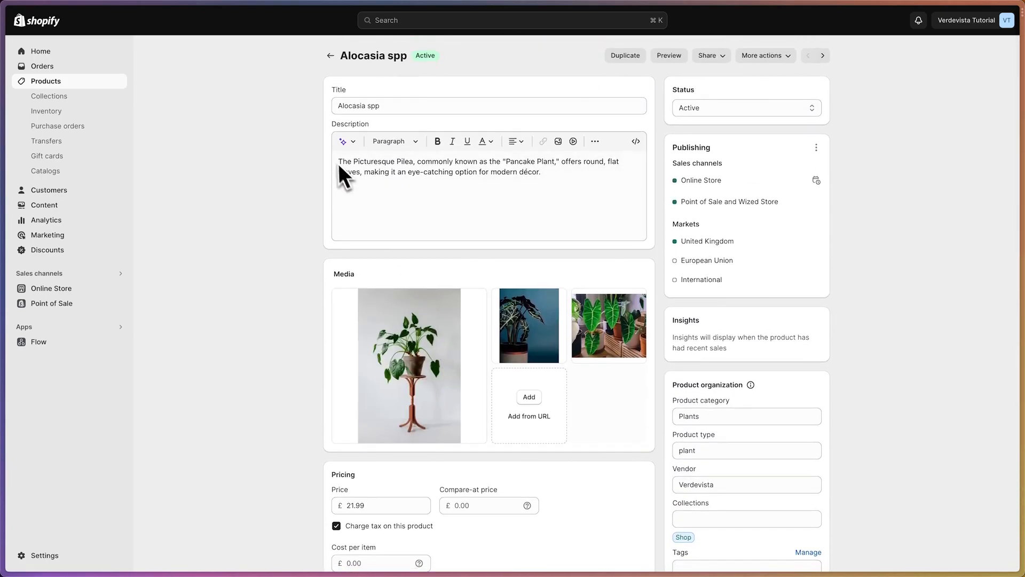
{"action": "left_click_drag", "start_coordinate": [353, 160], "coordinate": [448, 165]}
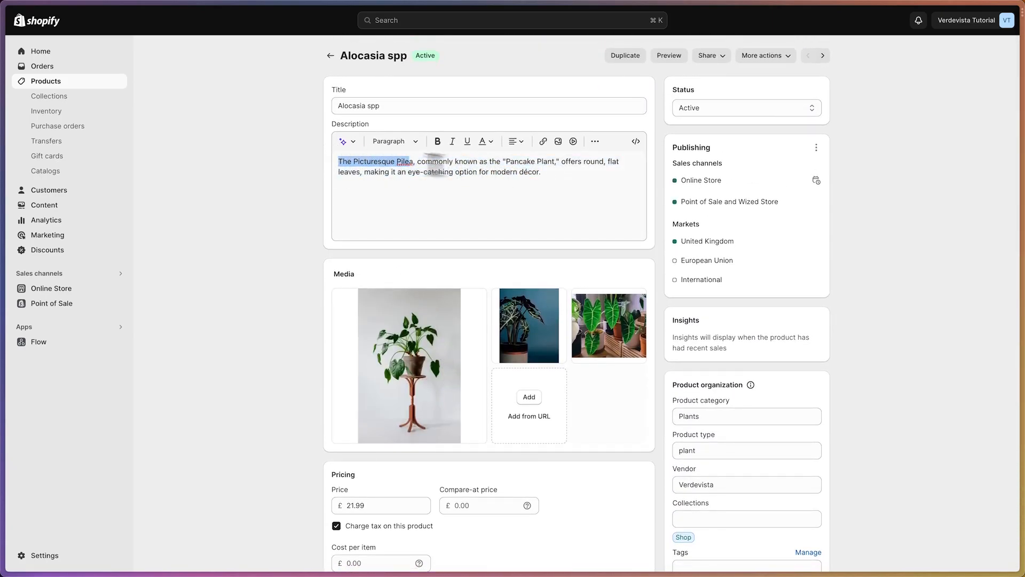
{"action": "left_click", "coordinate": [334, 152]}
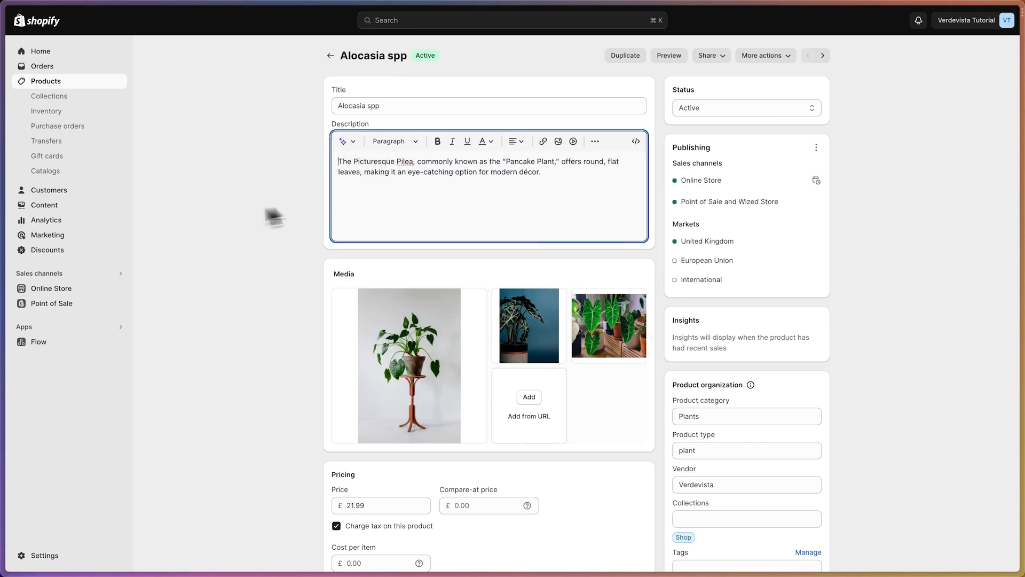
Check the Alocasia spp metafields, and view the related plants section of the Crassula ovata page on the Verdevista site.
{"action": "scroll", "coordinate": [188, 219], "scroll_direction": "down", "scroll_amount": 15}
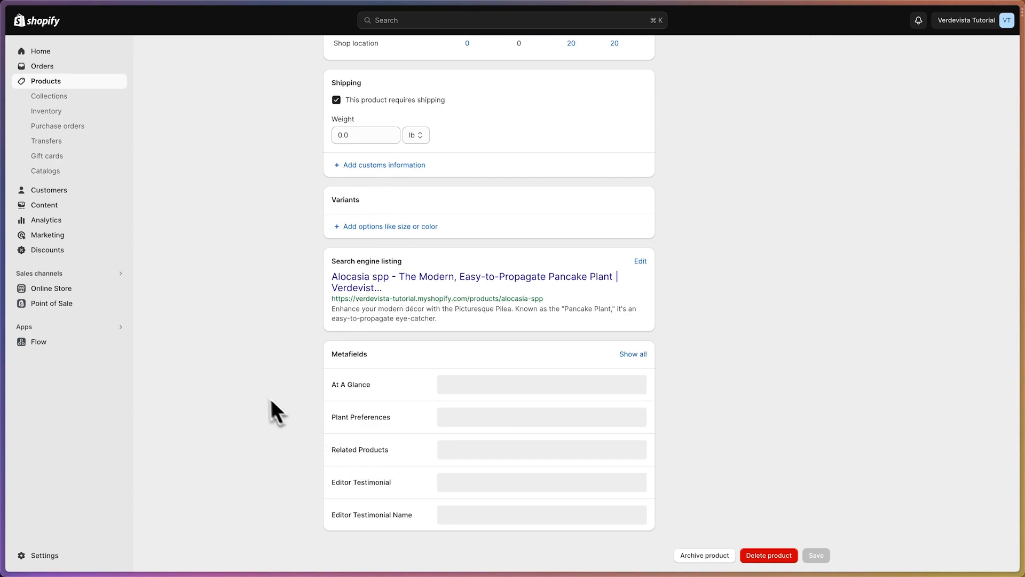
{"action": "mouse_move", "coordinate": [1, 198]}
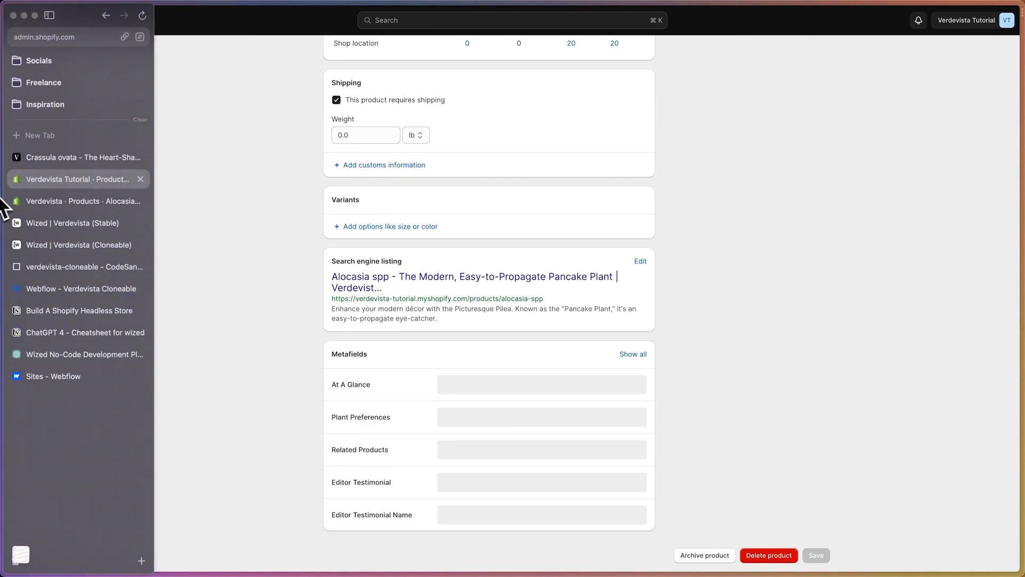
{"action": "left_click", "coordinate": [35, 165]}
{"action": "scroll", "coordinate": [593, 329], "scroll_direction": "down", "scroll_amount": 1}
{"action": "scroll", "coordinate": [592, 331], "scroll_direction": "down", "scroll_amount": 10}
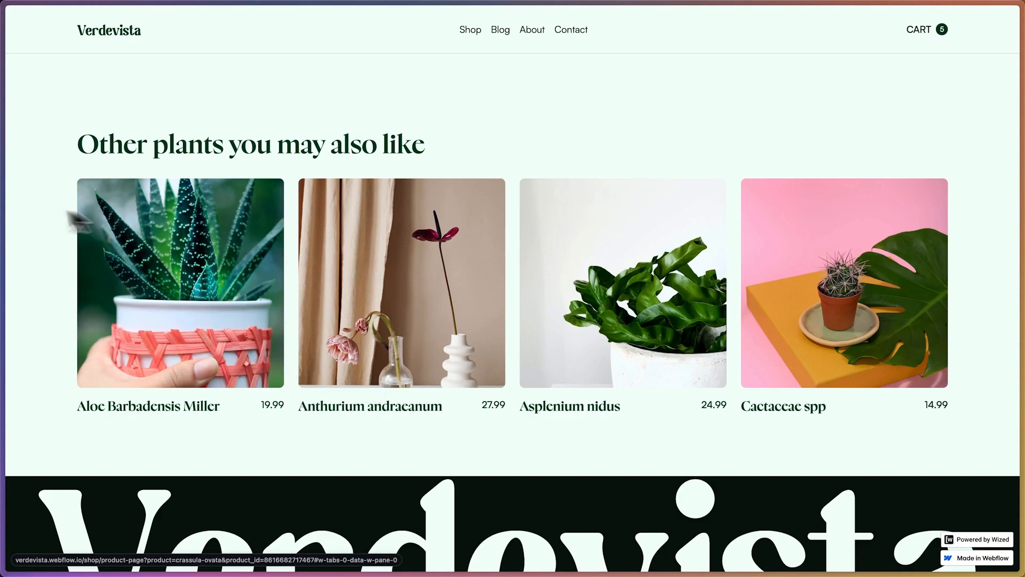
Return to the Alocasia spp product and browse the products selectable for its Related Products metafield without adding any.
{"action": "mouse_move", "coordinate": [1, 201]}
{"action": "left_click", "coordinate": [63, 187]}
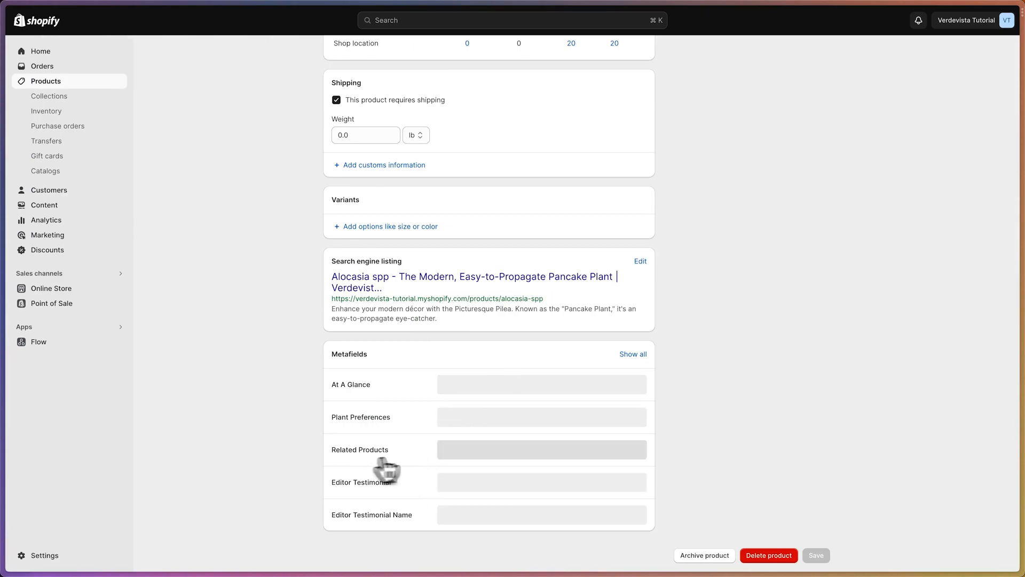
{"action": "left_click", "coordinate": [469, 453]}
{"action": "left_click", "coordinate": [470, 449]}
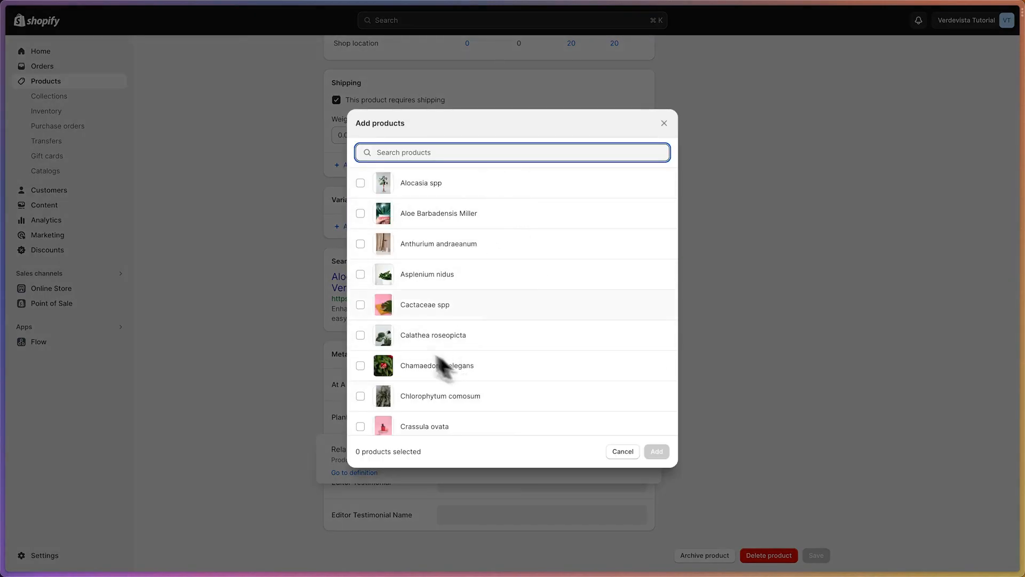
{"action": "scroll", "coordinate": [463, 334], "scroll_direction": "down", "scroll_amount": 7}
{"action": "scroll", "coordinate": [466, 332], "scroll_direction": "up", "scroll_amount": 6}
{"action": "scroll", "coordinate": [466, 332], "scroll_direction": "up", "scroll_amount": 1}
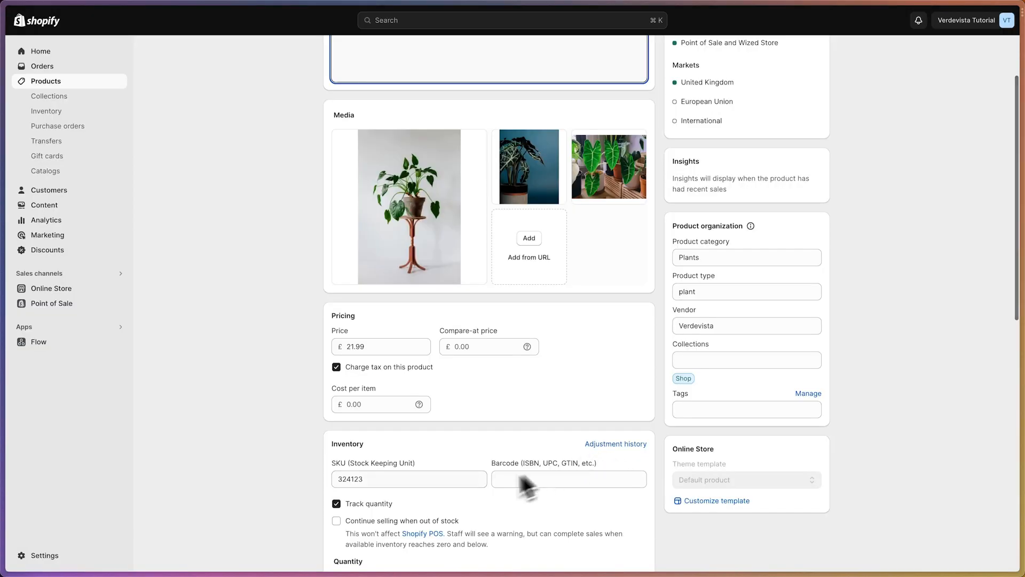
{"action": "scroll", "coordinate": [532, 483], "scroll_direction": "down", "scroll_amount": 10}
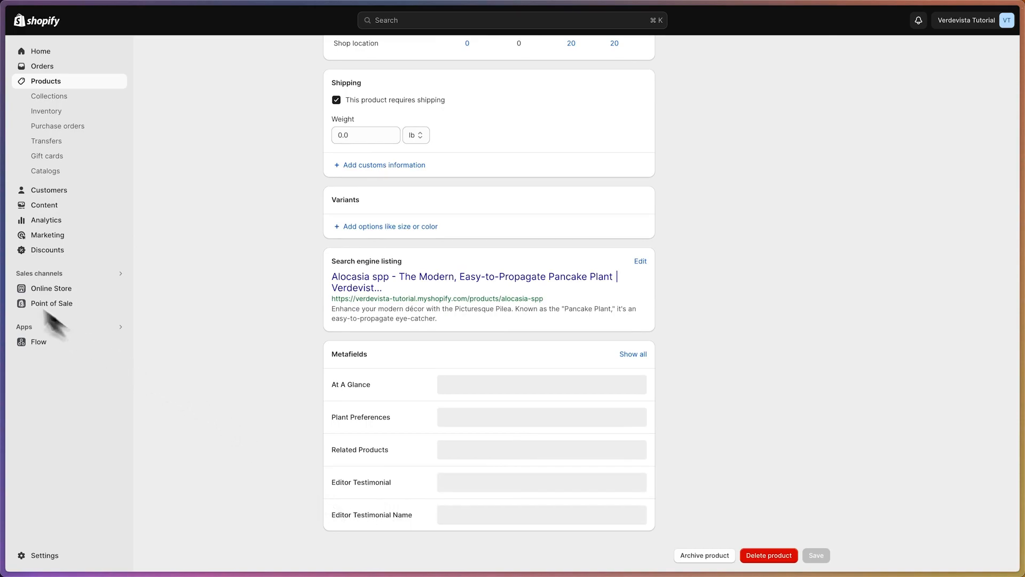
Open the Verdevista site's home page from the product page and view its Editor's Choice products.
{"action": "mouse_move", "coordinate": [1, 232]}
{"action": "left_click", "coordinate": [57, 163]}
{"action": "scroll", "coordinate": [141, 72], "scroll_direction": "up", "scroll_amount": 5}
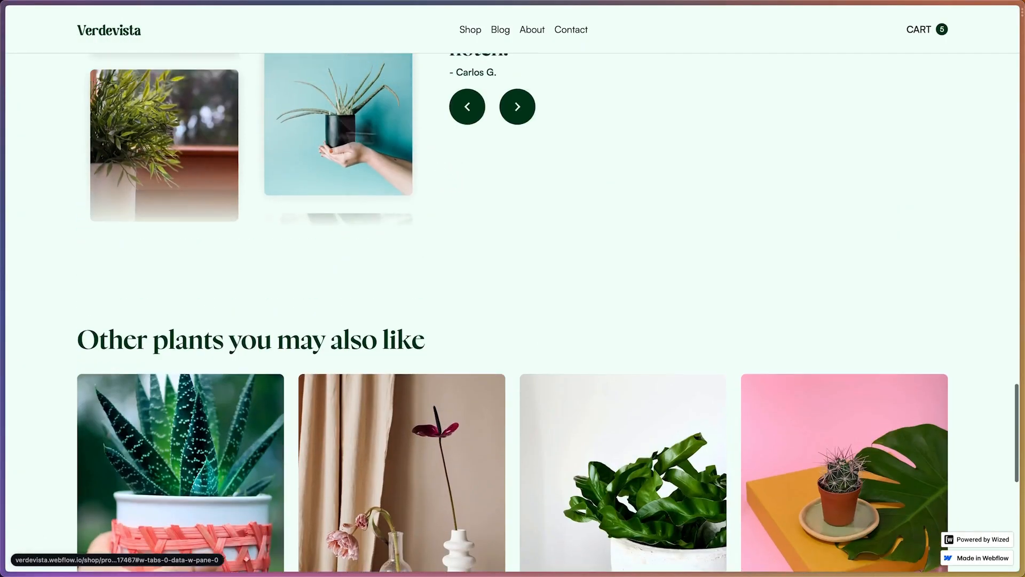
{"action": "left_click", "coordinate": [134, 36]}
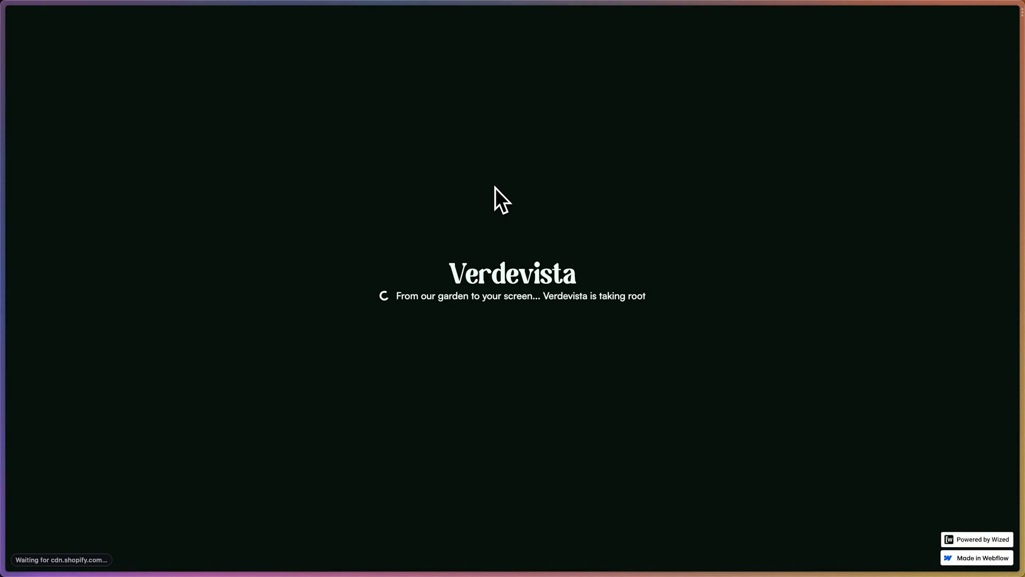
{"action": "scroll", "coordinate": [510, 278], "scroll_direction": "down", "scroll_amount": 10}
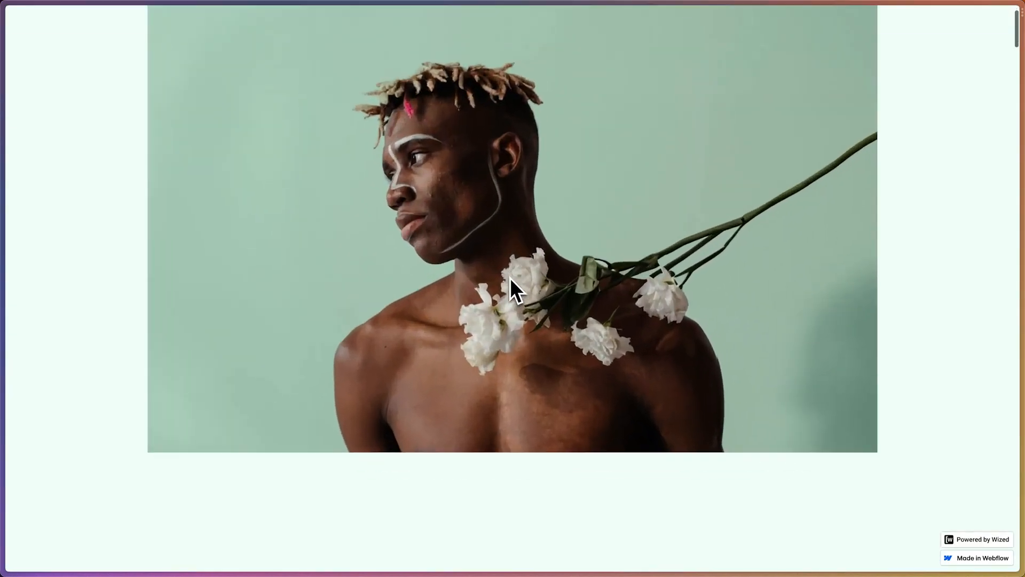
{"action": "scroll", "coordinate": [511, 277], "scroll_direction": "down", "scroll_amount": 10}
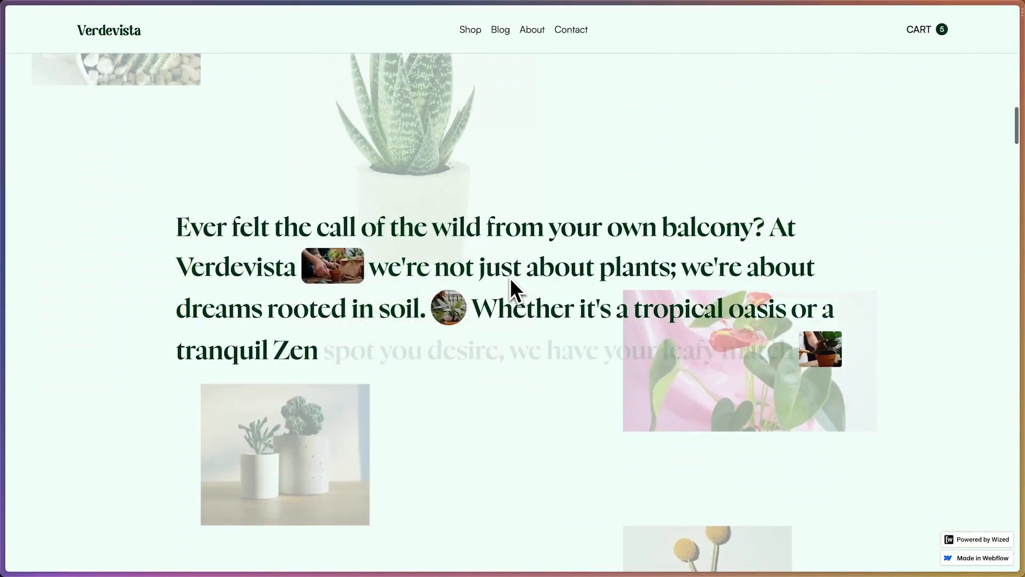
{"action": "scroll", "coordinate": [511, 278], "scroll_direction": "down", "scroll_amount": 5}
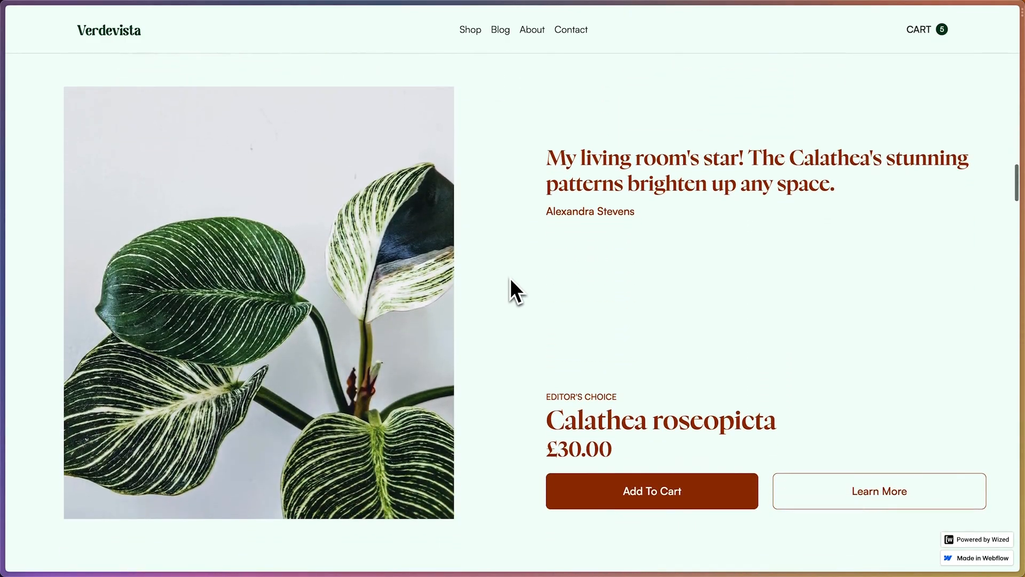
{"action": "scroll", "coordinate": [514, 302], "scroll_direction": "down", "scroll_amount": 10}
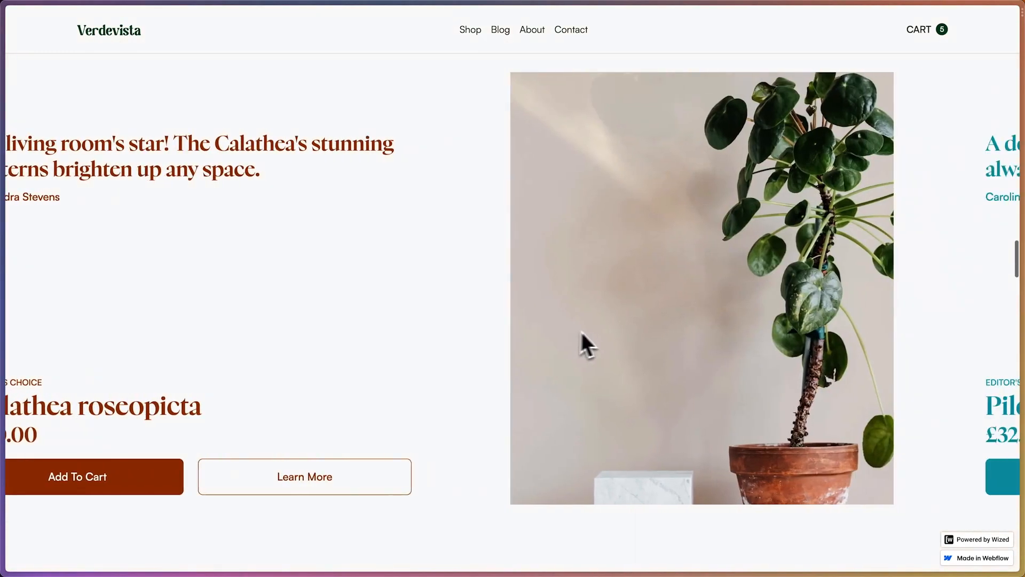
{"action": "scroll", "coordinate": [550, 331], "scroll_direction": "down", "scroll_amount": 5}
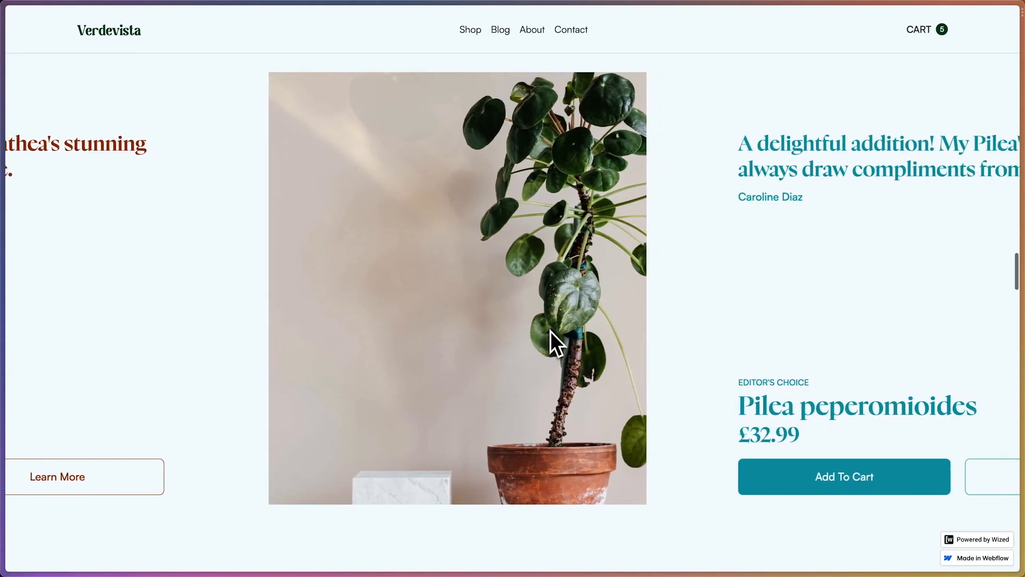
{"action": "scroll", "coordinate": [550, 331], "scroll_direction": "down", "scroll_amount": 10}
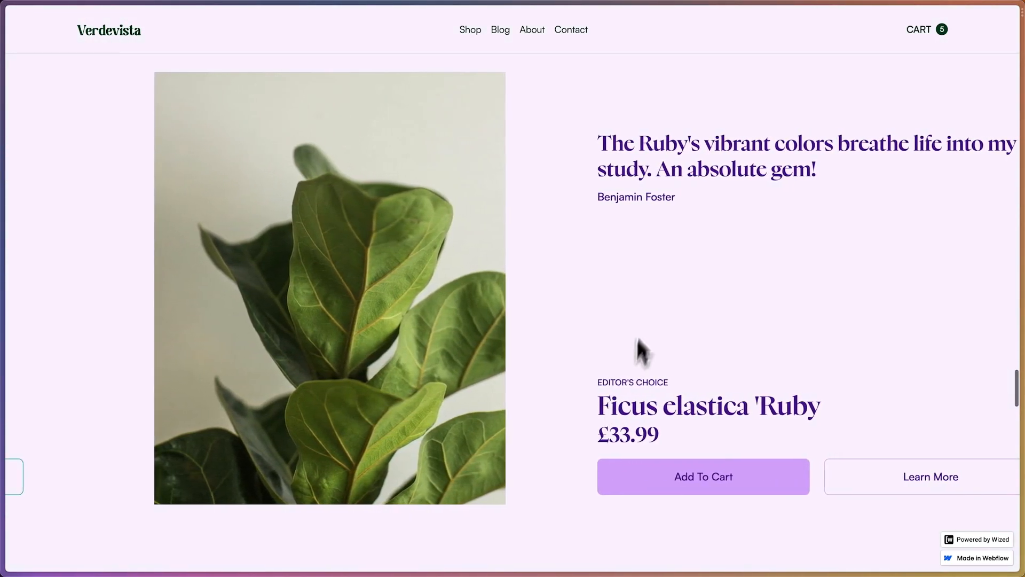
{"action": "scroll", "coordinate": [636, 355], "scroll_direction": "down", "scroll_amount": 2}
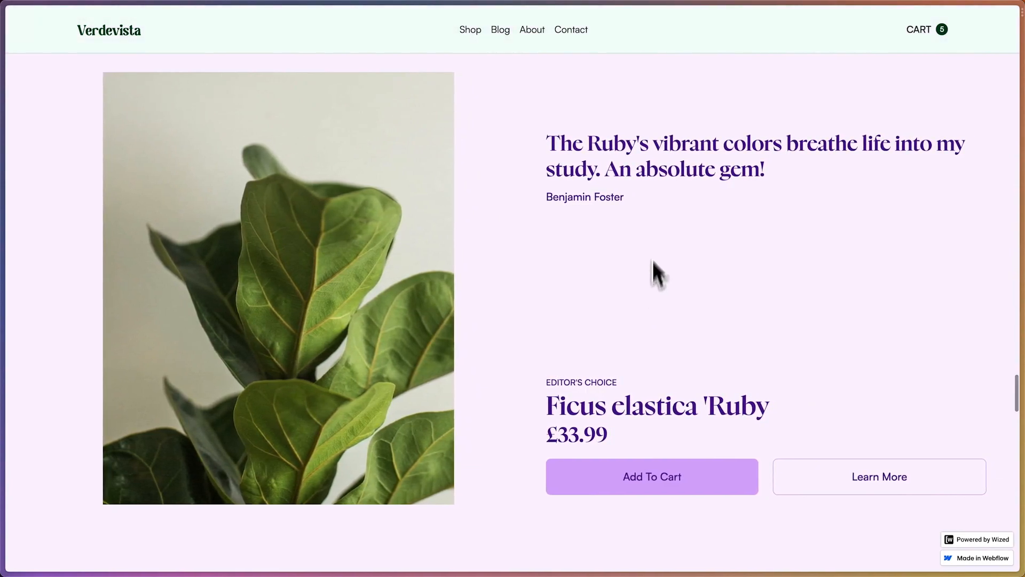
Examine the testimonial quote and author name shown with each Editor's Choice product on the home page.
{"action": "left_click_drag", "start_coordinate": [546, 134], "coordinate": [798, 185]}
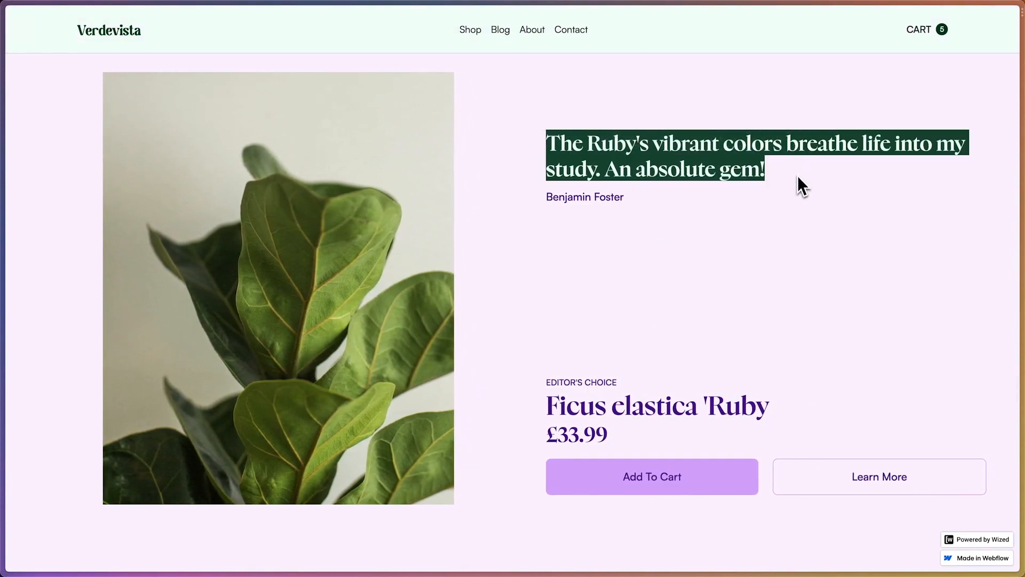
{"action": "left_click", "coordinate": [800, 185]}
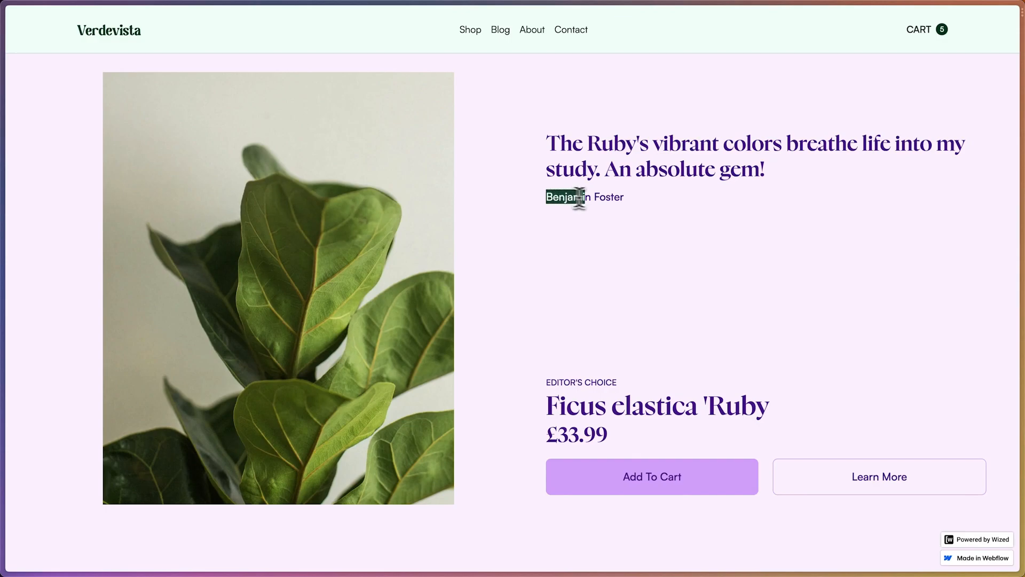
{"action": "scroll", "coordinate": [629, 198], "scroll_direction": "down", "scroll_amount": 1}
{"action": "scroll", "coordinate": [629, 198], "scroll_direction": "up", "scroll_amount": 5}
{"action": "scroll", "coordinate": [629, 197], "scroll_direction": "up", "scroll_amount": 5}
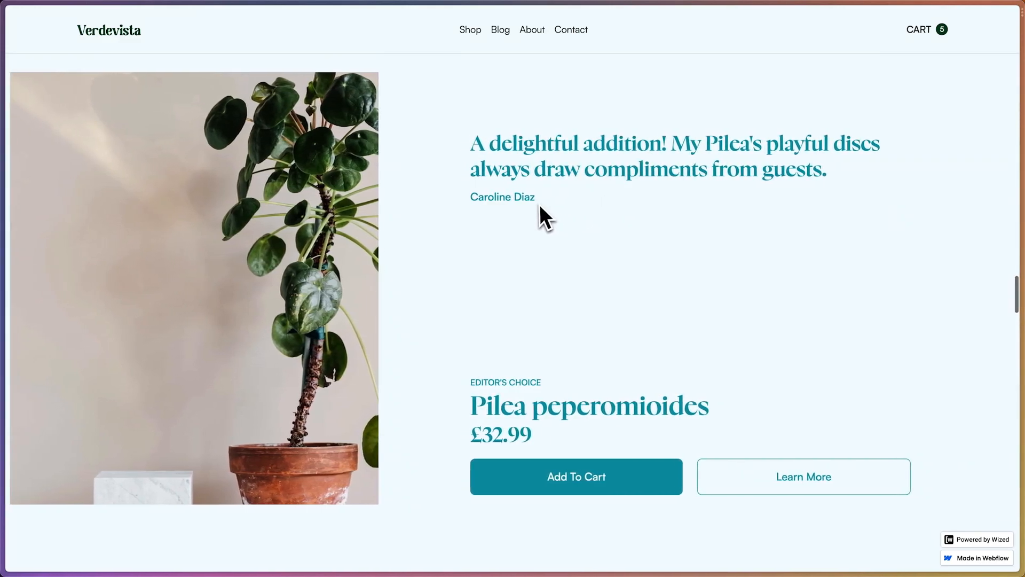
{"action": "scroll", "coordinate": [539, 204], "scroll_direction": "up", "scroll_amount": 5}
{"action": "scroll", "coordinate": [538, 204], "scroll_direction": "up", "scroll_amount": 3}
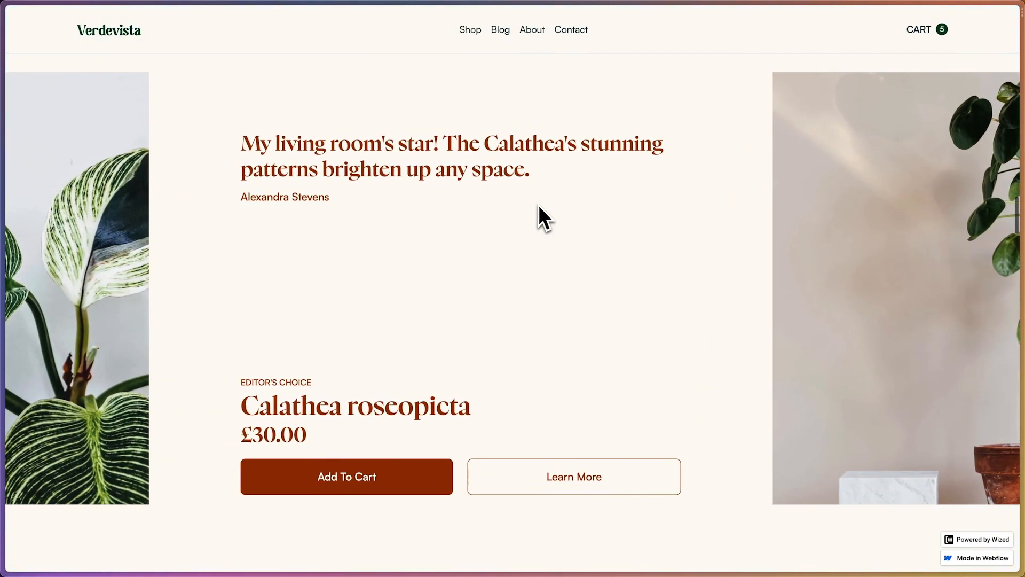
{"action": "scroll", "coordinate": [538, 206], "scroll_direction": "up", "scroll_amount": 3}
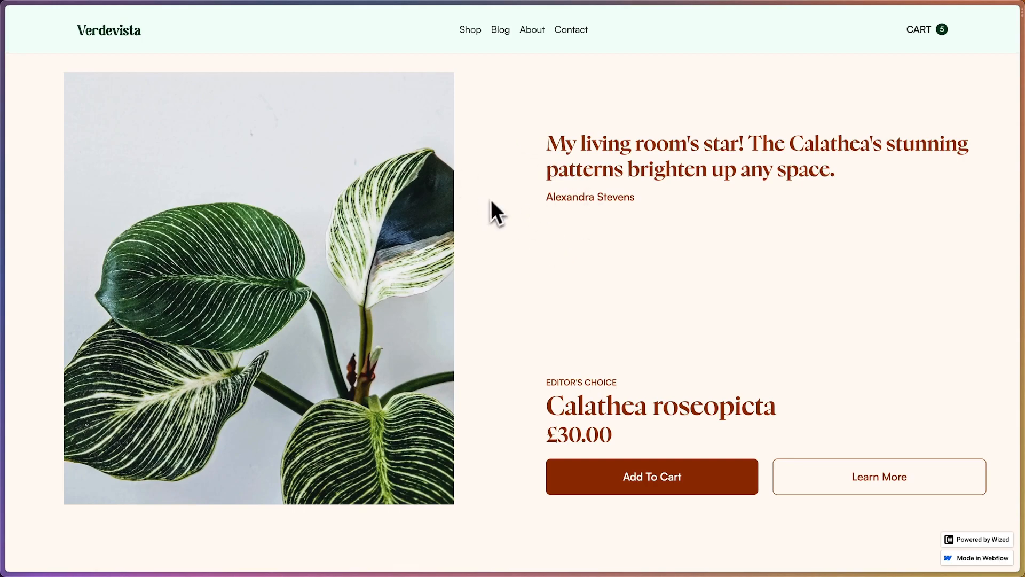
{"action": "scroll", "coordinate": [504, 213], "scroll_direction": "up", "scroll_amount": 3}
{"action": "scroll", "coordinate": [505, 205], "scroll_direction": "down", "scroll_amount": 5}
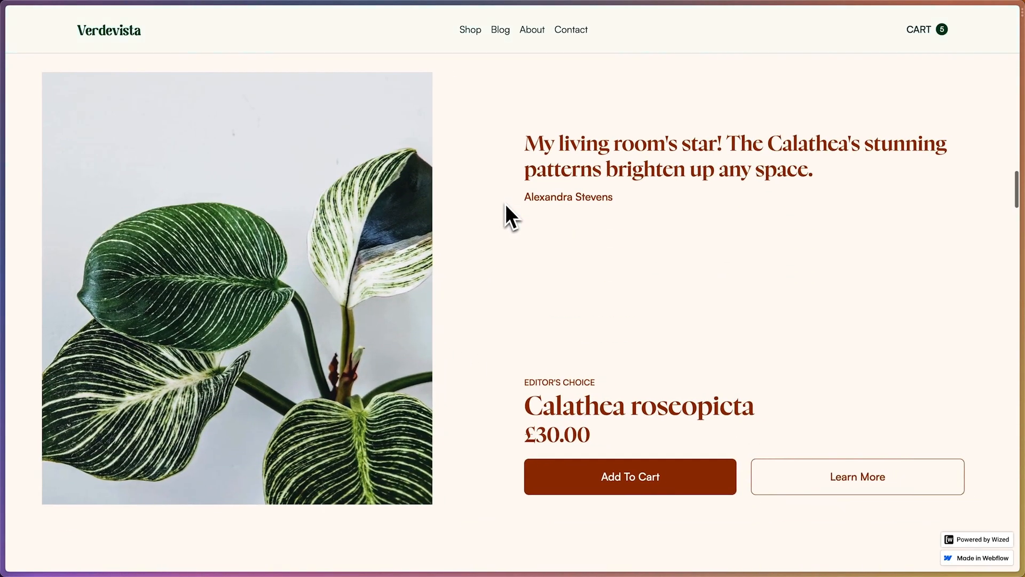
Return to the Verdevista Tutorial store admin, open the Shop collection and review its conditions and products.
{"action": "mouse_move", "coordinate": [4, 203]}
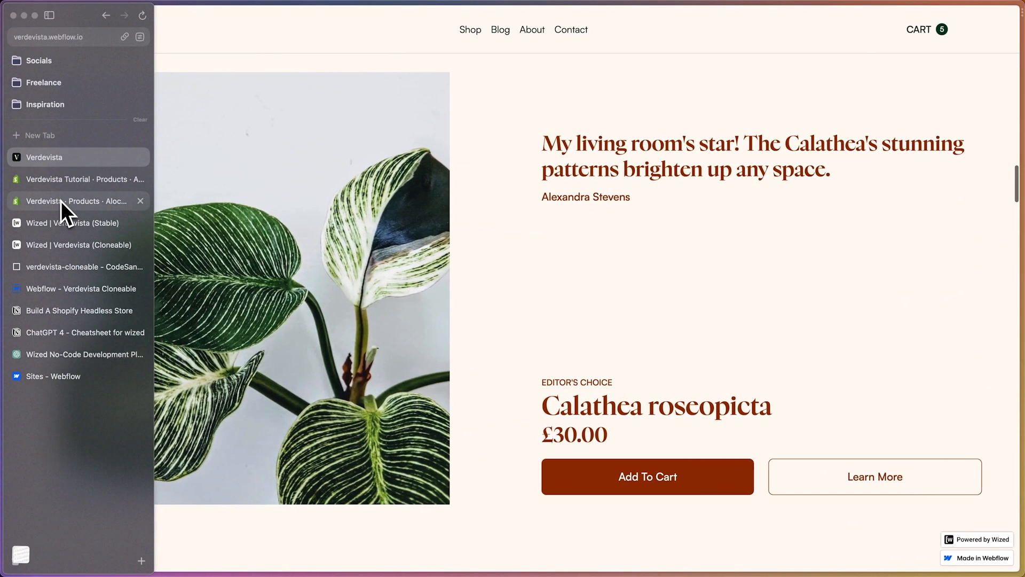
{"action": "left_click", "coordinate": [60, 187]}
{"action": "scroll", "coordinate": [428, 321], "scroll_direction": "up", "scroll_amount": 5}
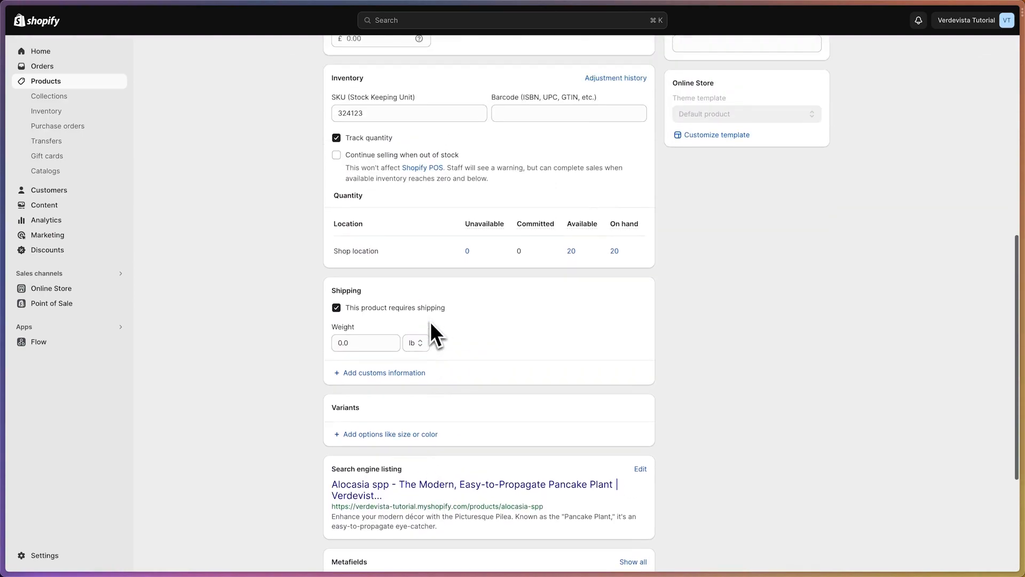
{"action": "scroll", "coordinate": [432, 324], "scroll_direction": "up", "scroll_amount": 6}
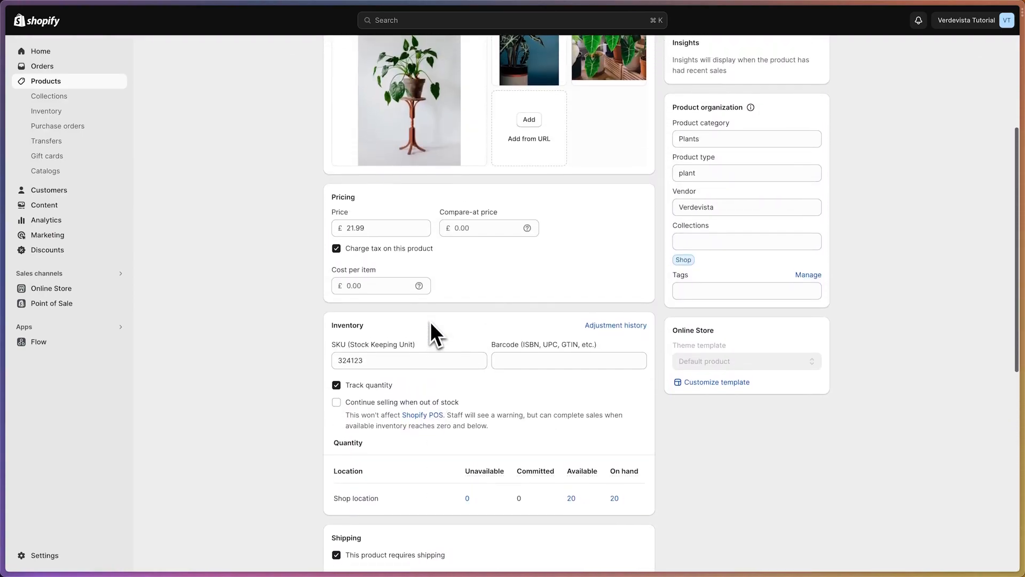
{"action": "scroll", "coordinate": [430, 321], "scroll_direction": "up", "scroll_amount": 5}
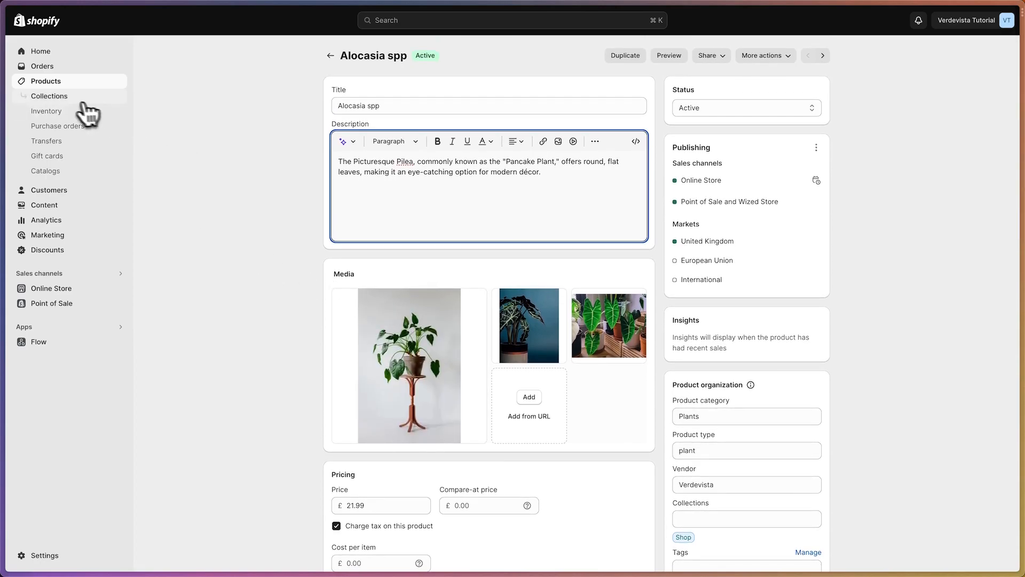
{"action": "left_click", "coordinate": [67, 97]}
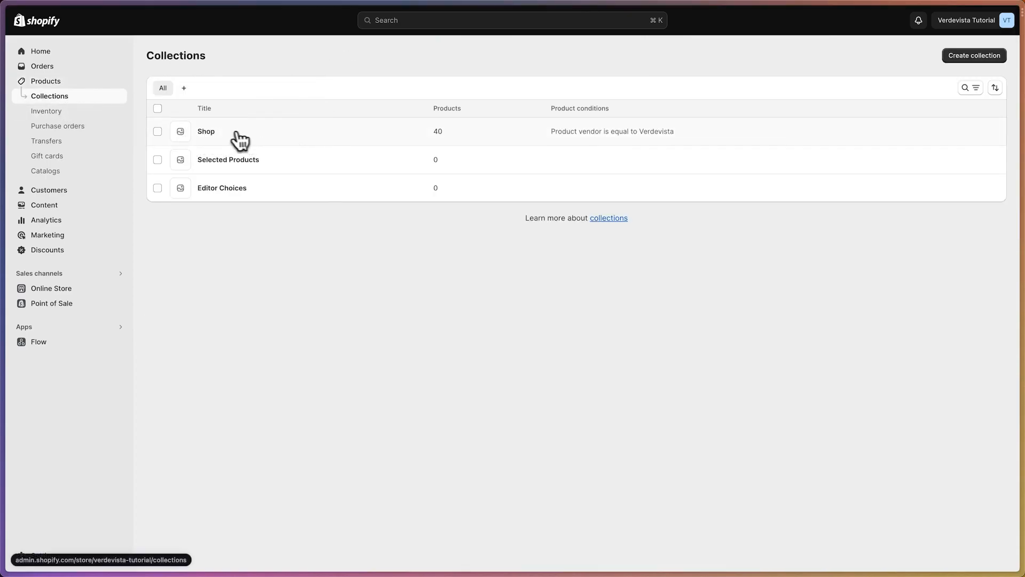
{"action": "left_click", "coordinate": [238, 134]}
{"action": "scroll", "coordinate": [434, 374], "scroll_direction": "down", "scroll_amount": 3}
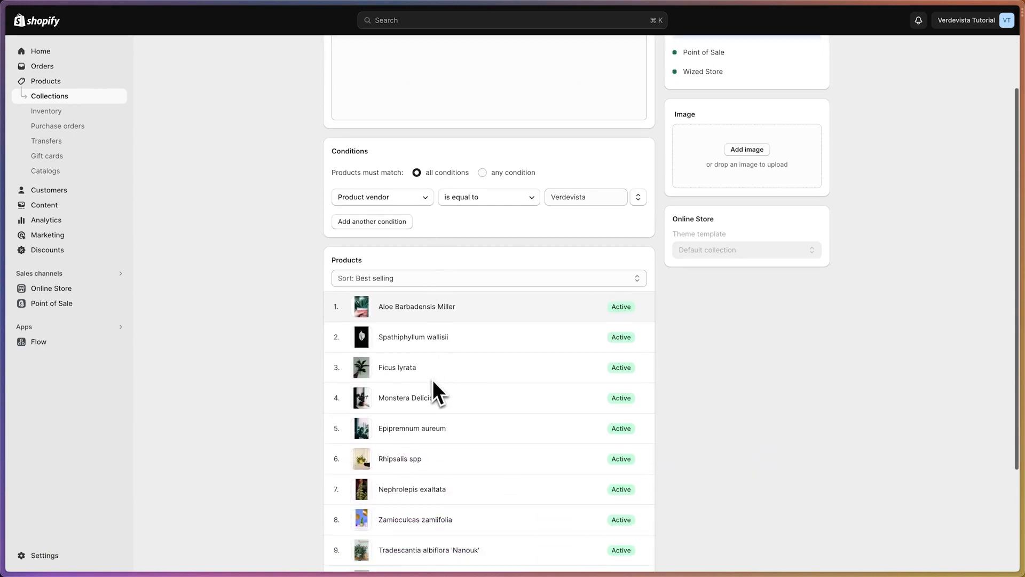
{"action": "scroll", "coordinate": [433, 380], "scroll_direction": "down", "scroll_amount": 3}
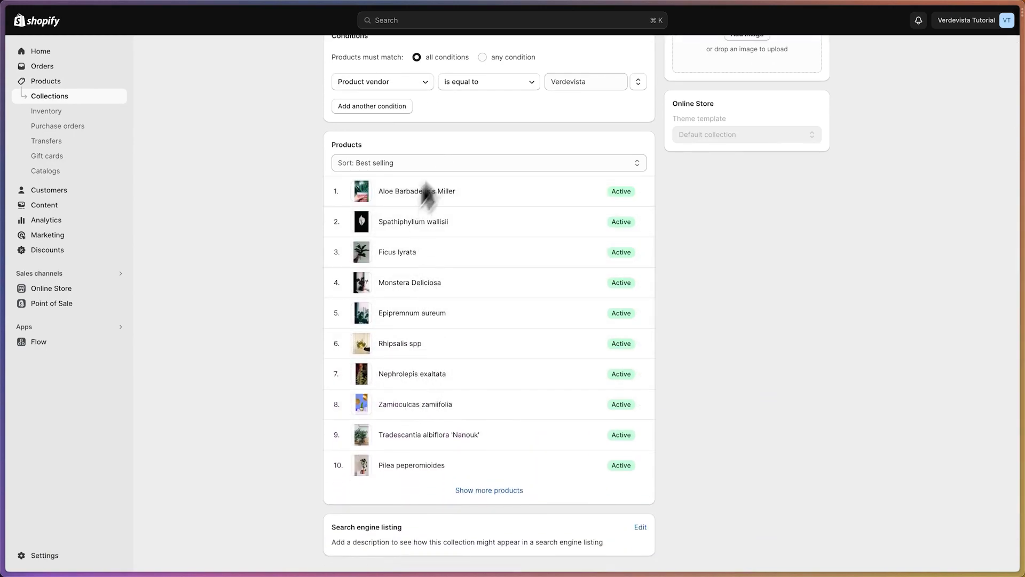
{"action": "scroll", "coordinate": [448, 385], "scroll_direction": "up", "scroll_amount": 5}
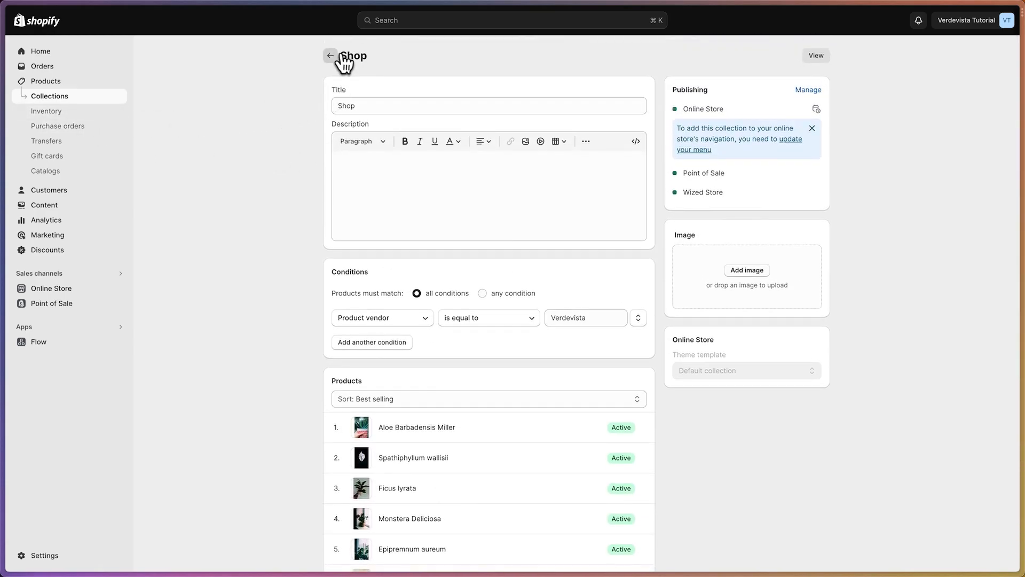
Open the Selected Products collection, and view the Selected Products section on the Verdevista site's home page.
{"action": "left_click", "coordinate": [331, 56]}
{"action": "left_click", "coordinate": [277, 171]}
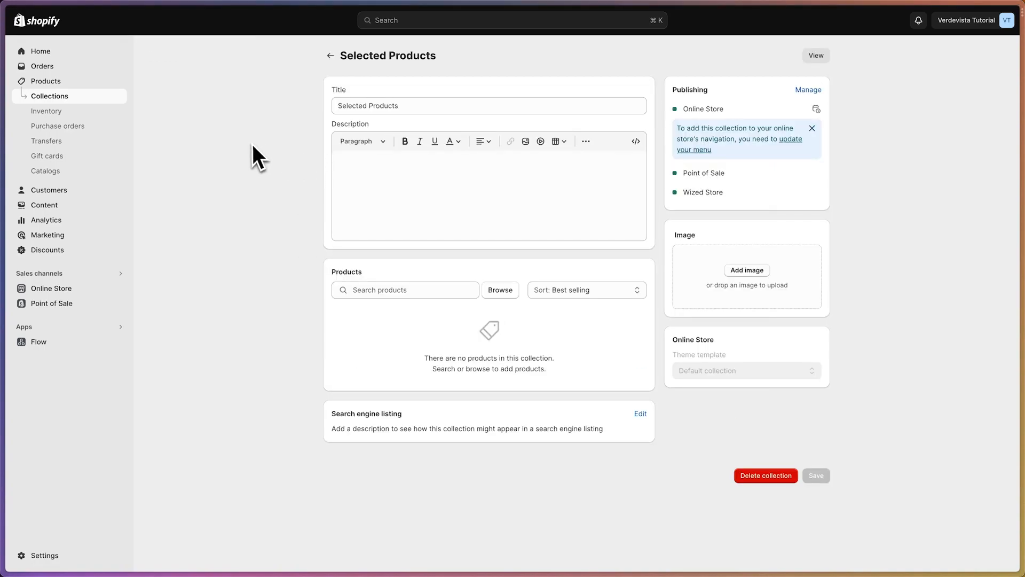
{"action": "mouse_move", "coordinate": [2, 145]}
{"action": "left_click", "coordinate": [92, 156]}
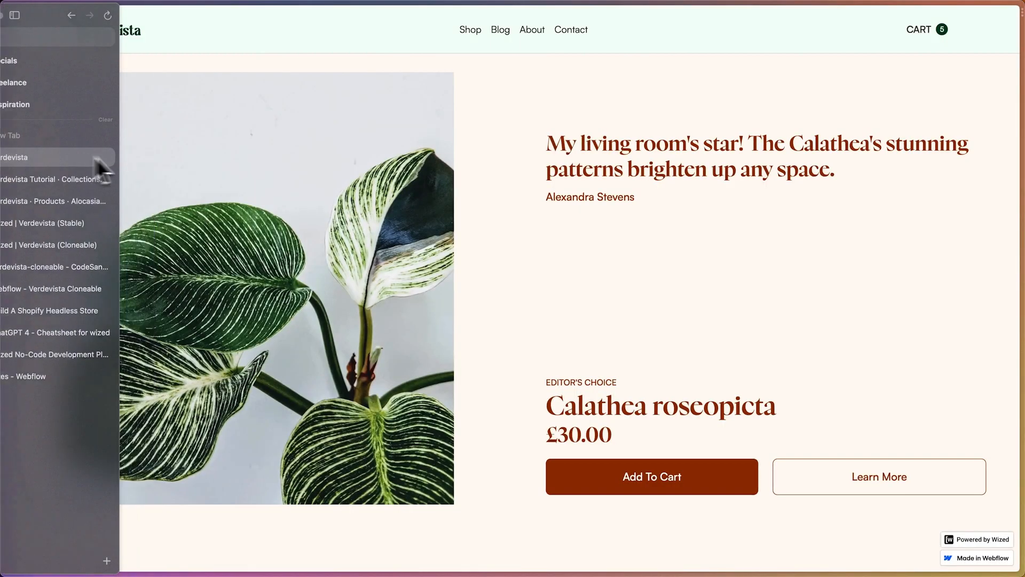
{"action": "scroll", "coordinate": [440, 376], "scroll_direction": "down", "scroll_amount": 5}
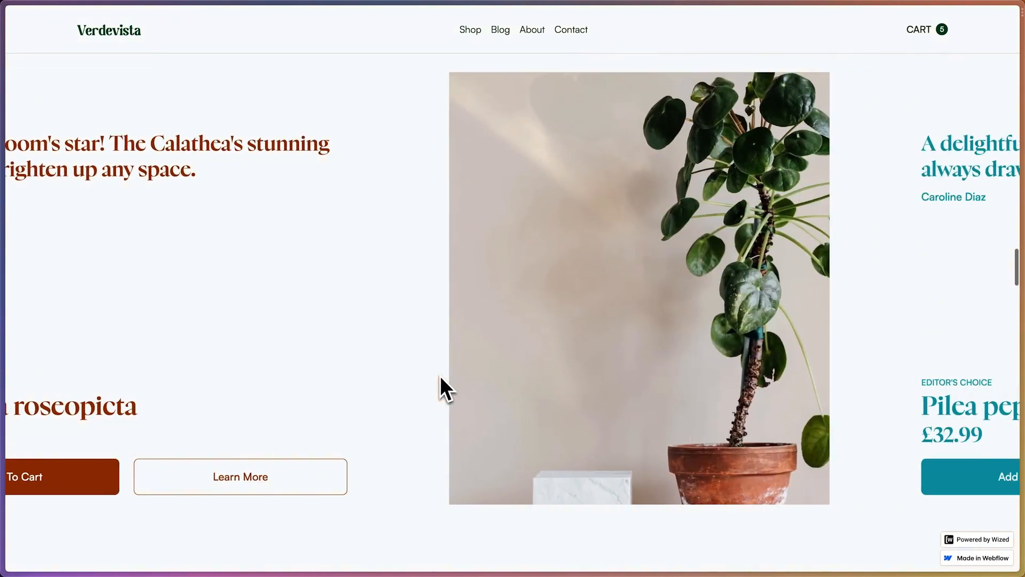
{"action": "scroll", "coordinate": [440, 376], "scroll_direction": "down", "scroll_amount": 10}
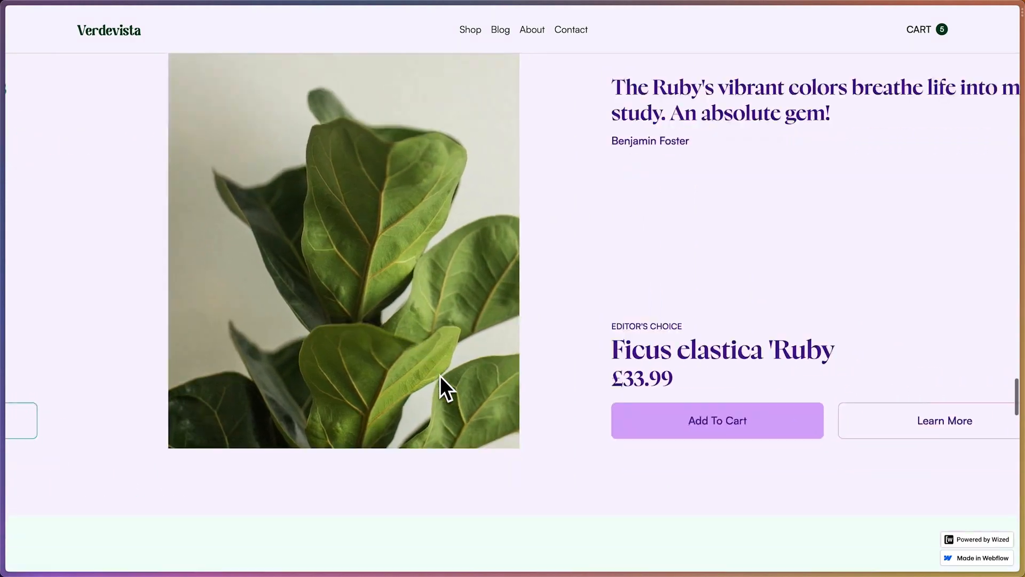
{"action": "scroll", "coordinate": [440, 375], "scroll_direction": "down", "scroll_amount": 3}
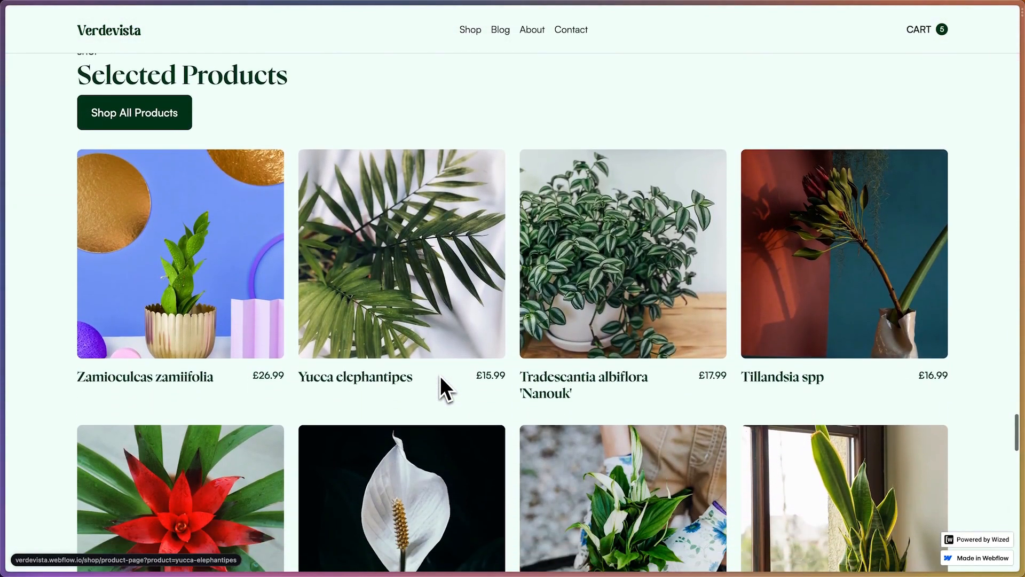
Examine the heading and both rows of plants in the Selected Products section of the Verdevista home page.
{"action": "scroll", "coordinate": [440, 376], "scroll_direction": "up", "scroll_amount": 1}
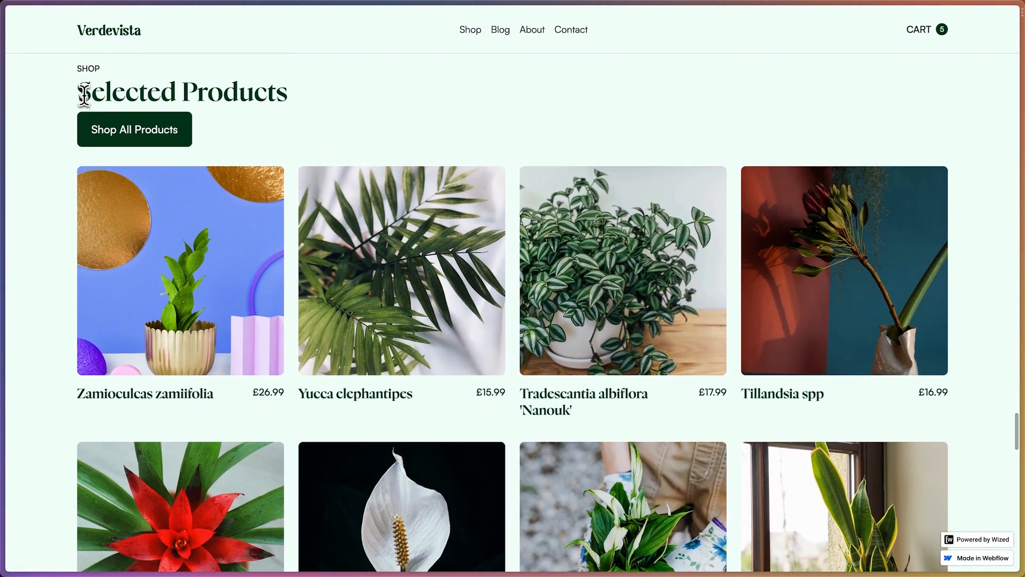
{"action": "left_click_drag", "start_coordinate": [79, 92], "coordinate": [286, 91]}
{"action": "scroll", "coordinate": [415, 140], "scroll_direction": "down", "scroll_amount": 3}
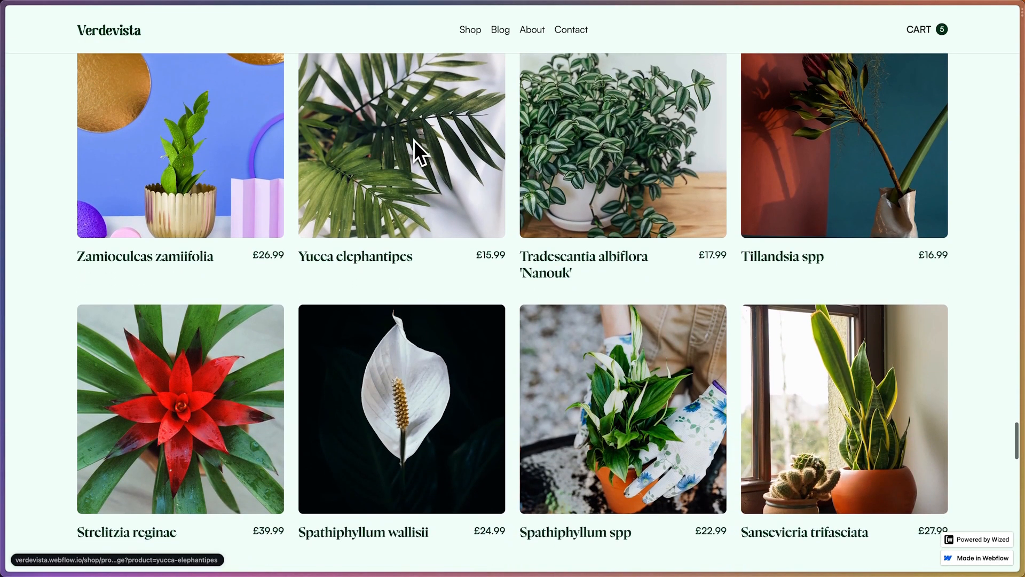
{"action": "scroll", "coordinate": [606, 212], "scroll_direction": "down", "scroll_amount": 8}
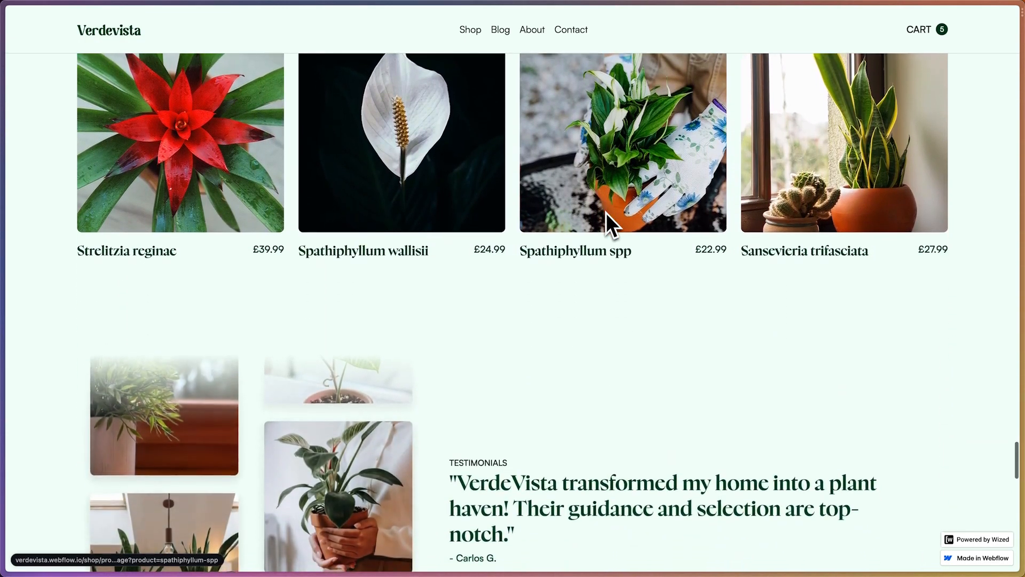
{"action": "scroll", "coordinate": [607, 213], "scroll_direction": "up", "scroll_amount": 5}
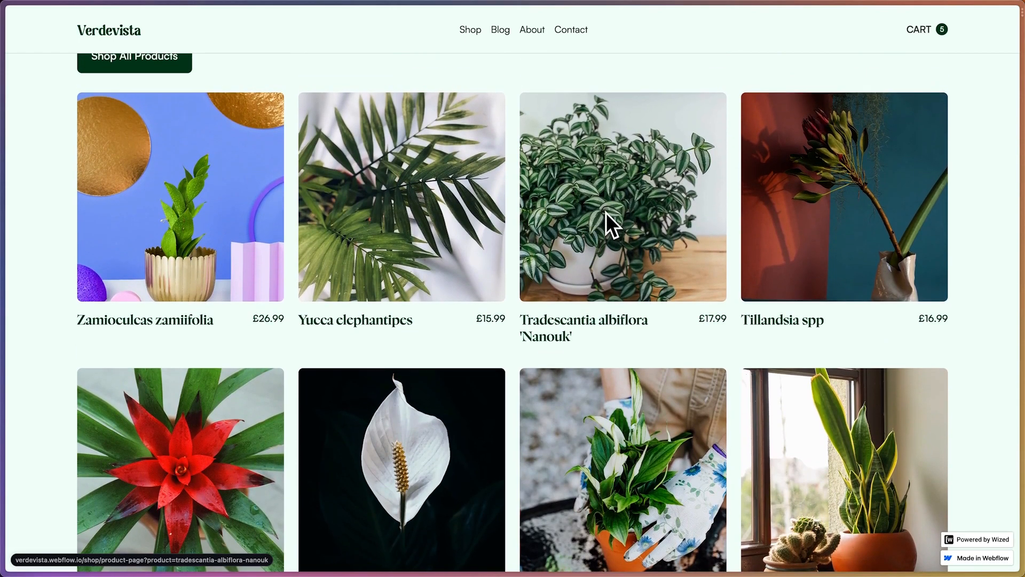
{"action": "scroll", "coordinate": [606, 212], "scroll_direction": "down", "scroll_amount": 2}
{"action": "scroll", "coordinate": [607, 212], "scroll_direction": "up", "scroll_amount": 4}
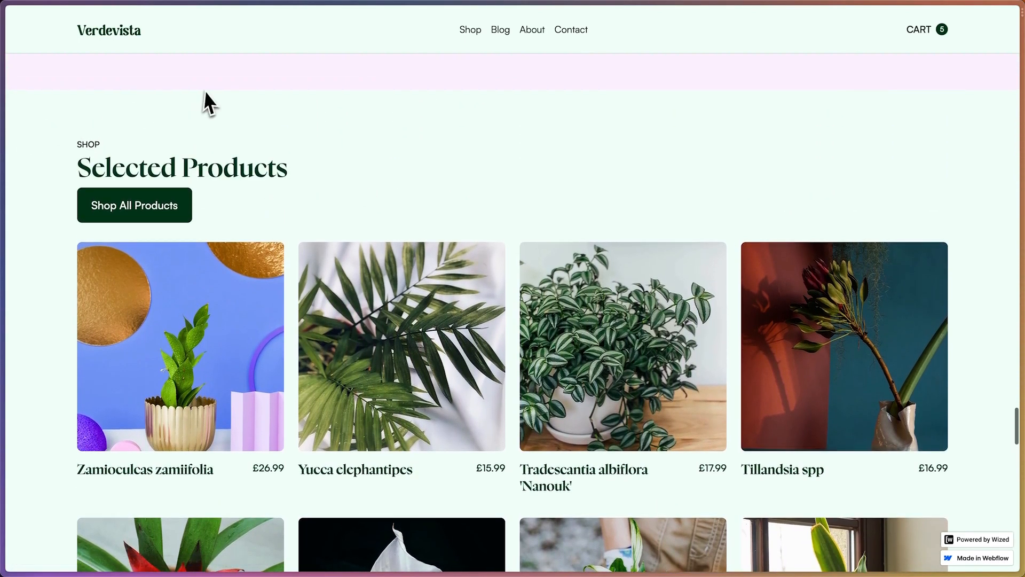
Return to the Verdevista Tutorial store admin, view the Selected Products collection, and go back to the collections list.
{"action": "mouse_move", "coordinate": [2, 128]}
{"action": "left_click", "coordinate": [69, 201]}
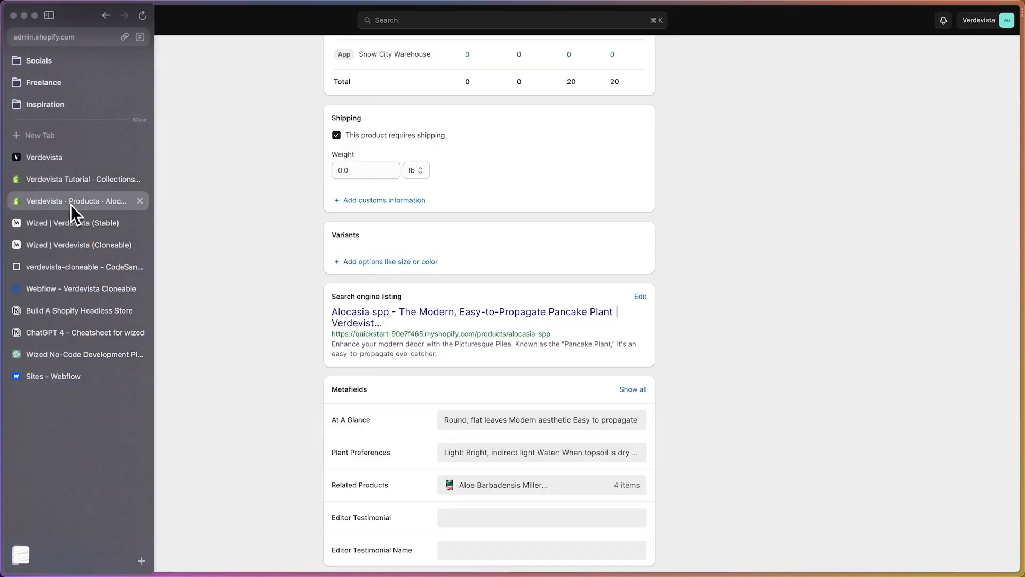
{"action": "left_click", "coordinate": [70, 185]}
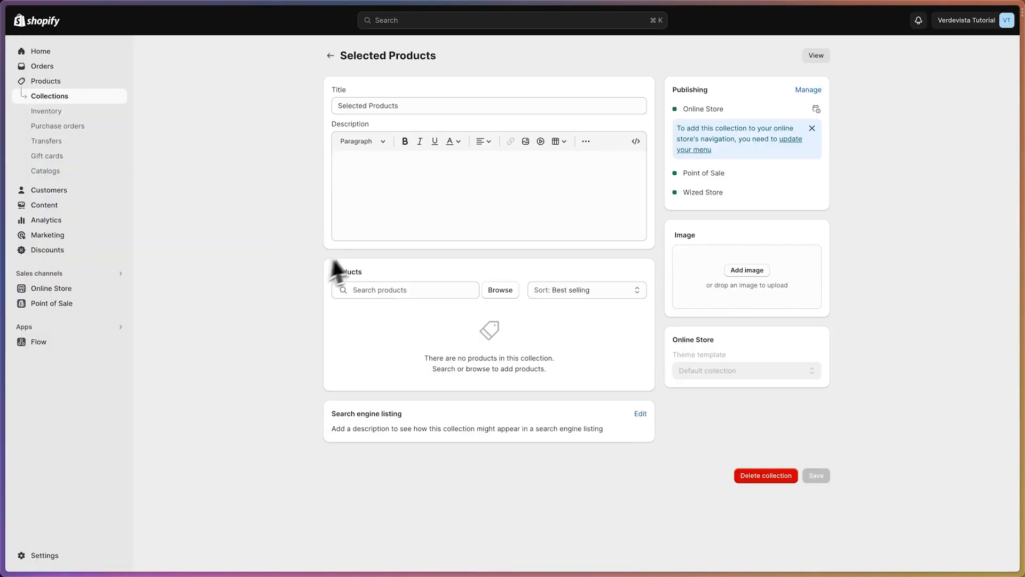
{"action": "left_click", "coordinate": [331, 56]}
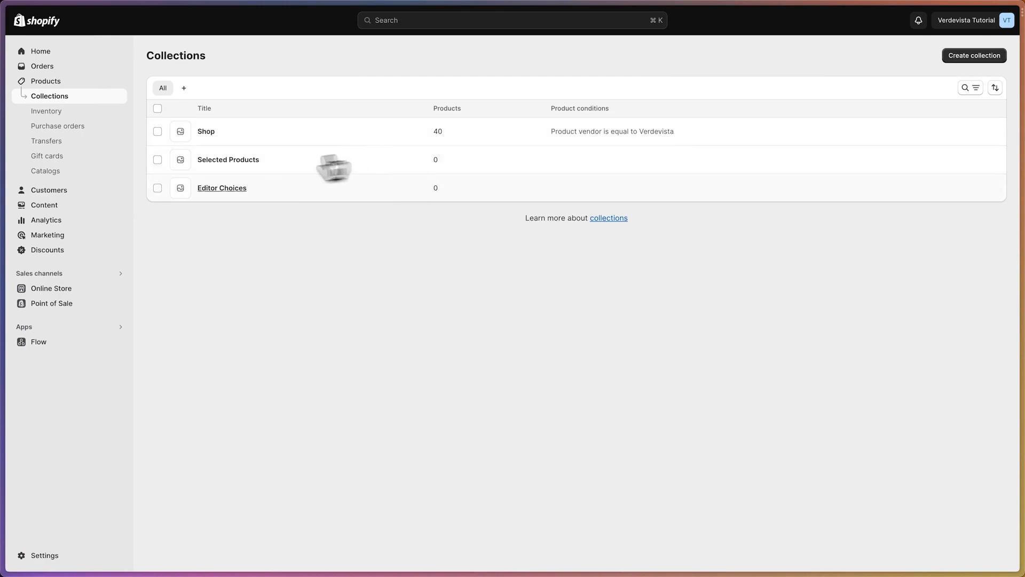
{"action": "left_click", "coordinate": [264, 162]}
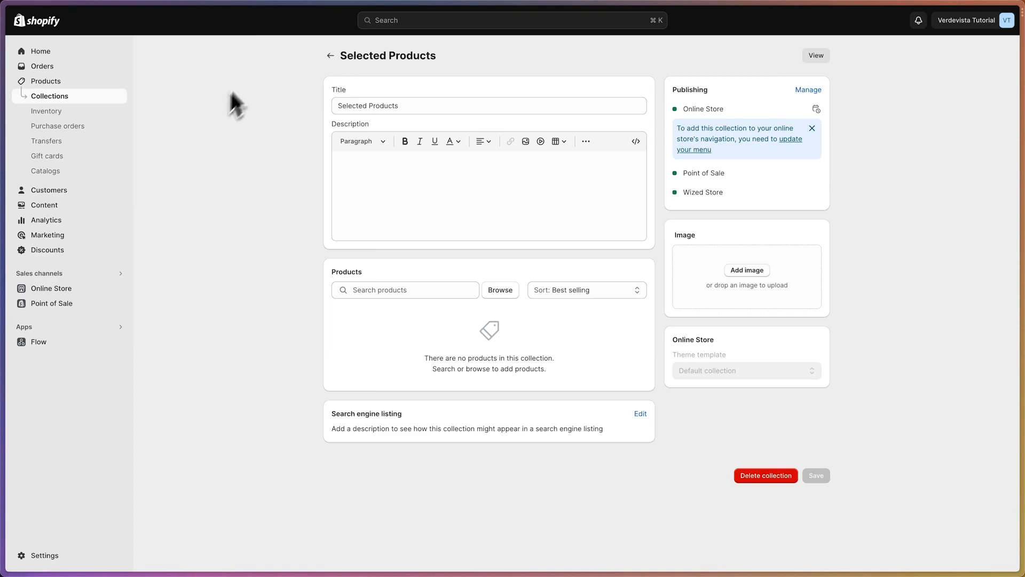
{"action": "left_click", "coordinate": [331, 55]}
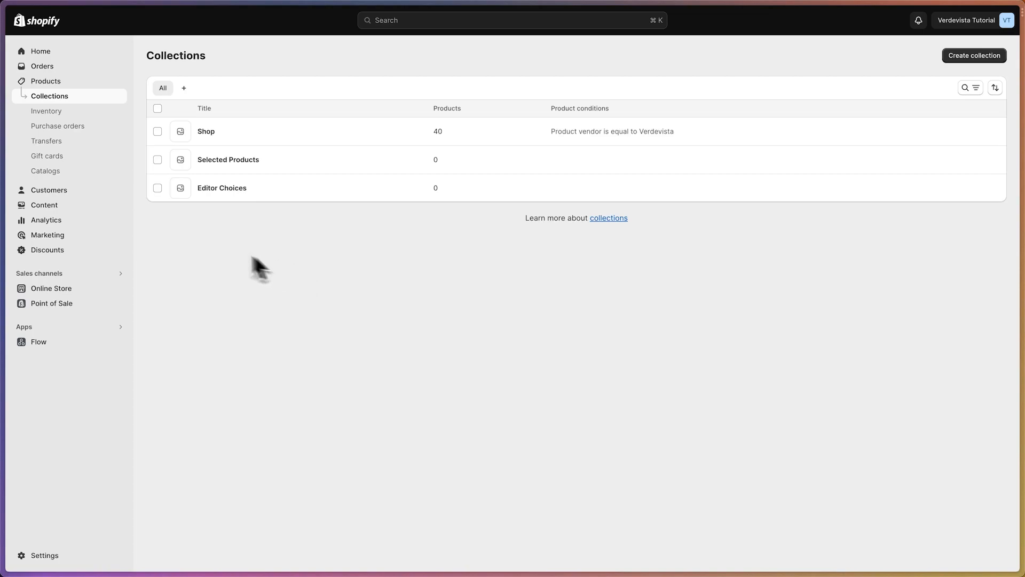
Start a new blog post in the tutorial store's online store and set its visibility to Visible.
{"action": "left_click", "coordinate": [75, 291]}
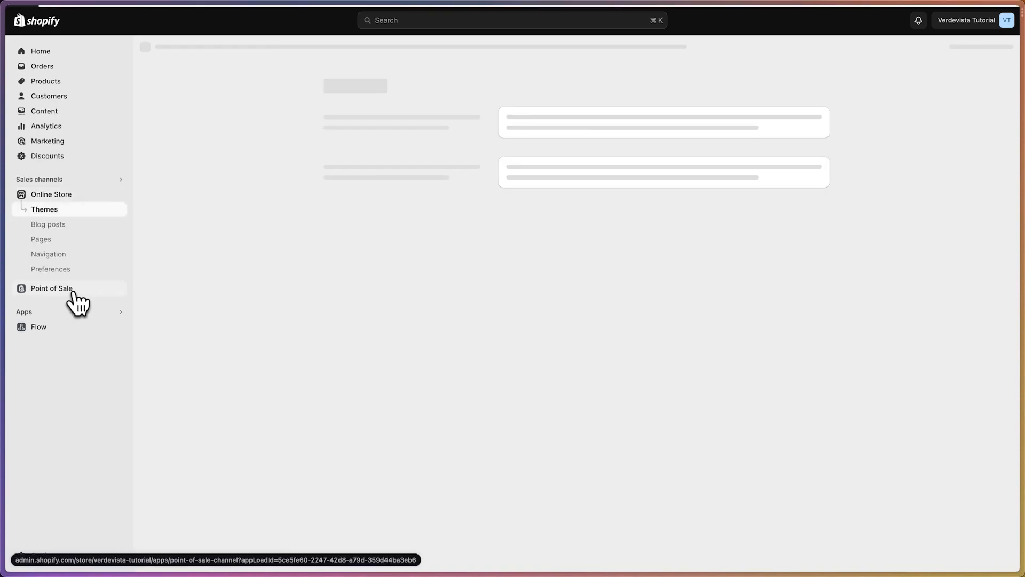
{"action": "left_click", "coordinate": [59, 227]}
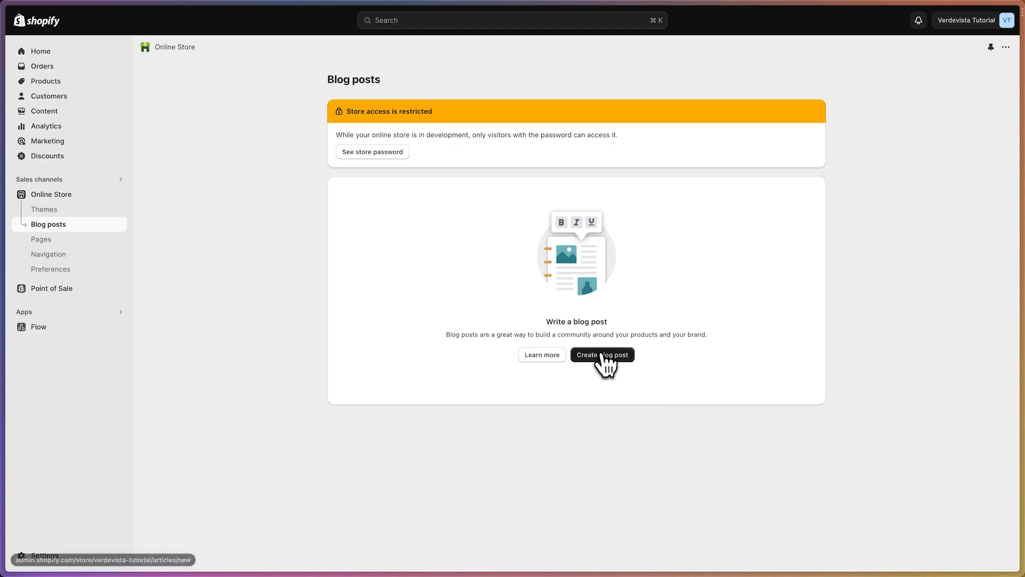
{"action": "left_click", "coordinate": [605, 358]}
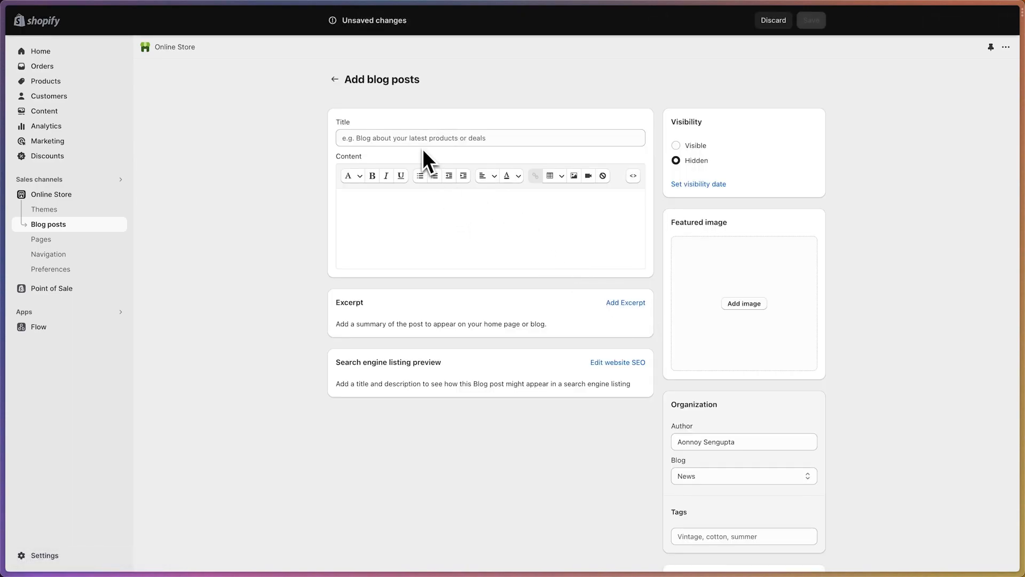
{"action": "left_click", "coordinate": [683, 148]}
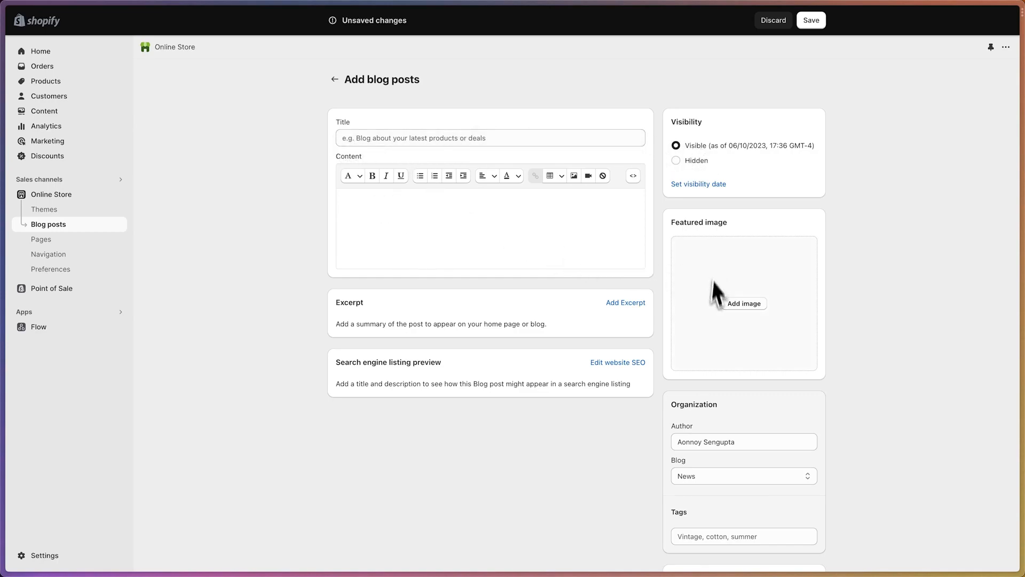
Assign the new post to a newly created blog titled "Blog" and try to save the post.
{"action": "scroll", "coordinate": [758, 315], "scroll_direction": "down", "scroll_amount": 1}
{"action": "scroll", "coordinate": [769, 323], "scroll_direction": "down", "scroll_amount": 3}
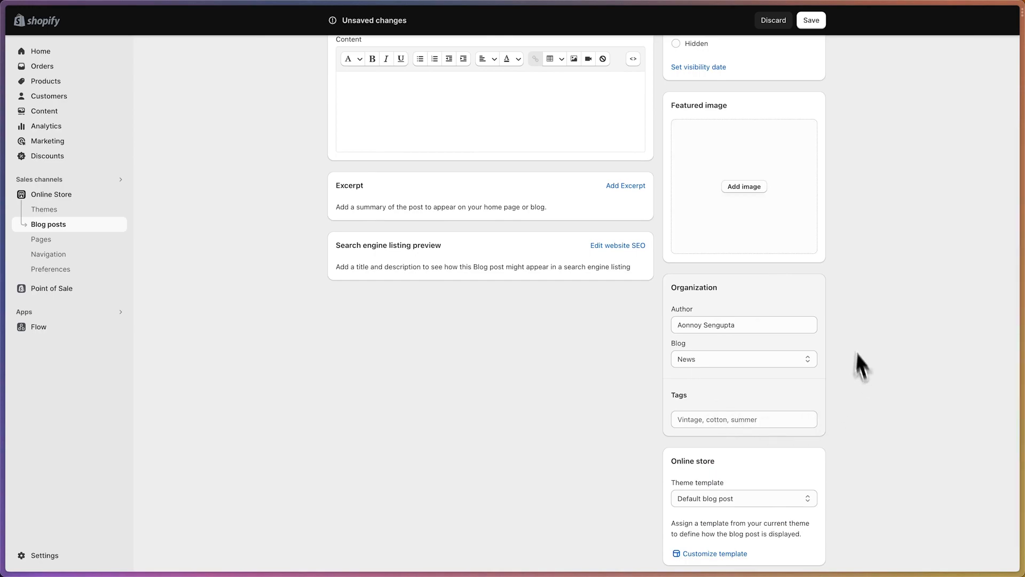
{"action": "left_click", "coordinate": [721, 360]}
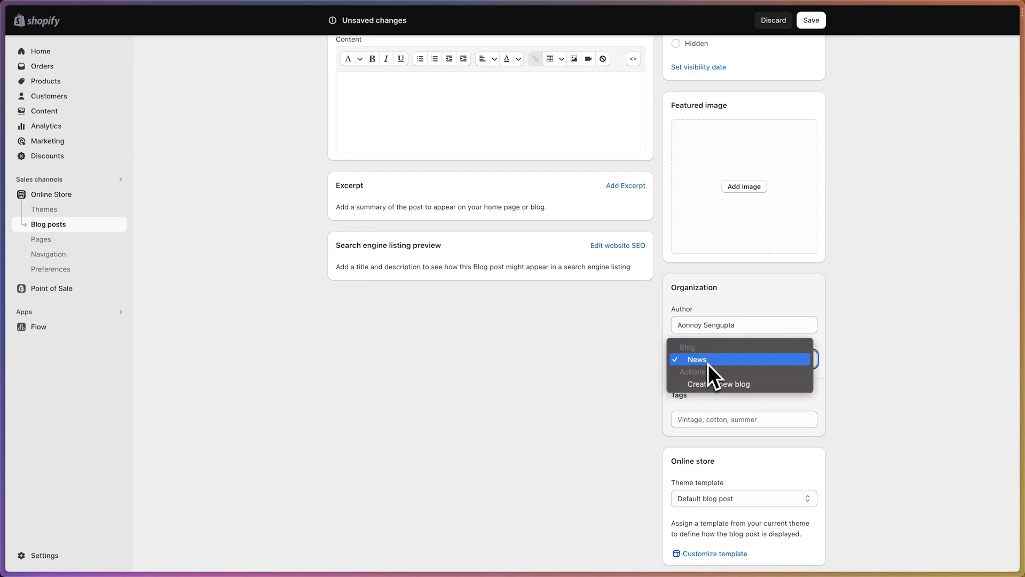
{"action": "left_click", "coordinate": [743, 385]}
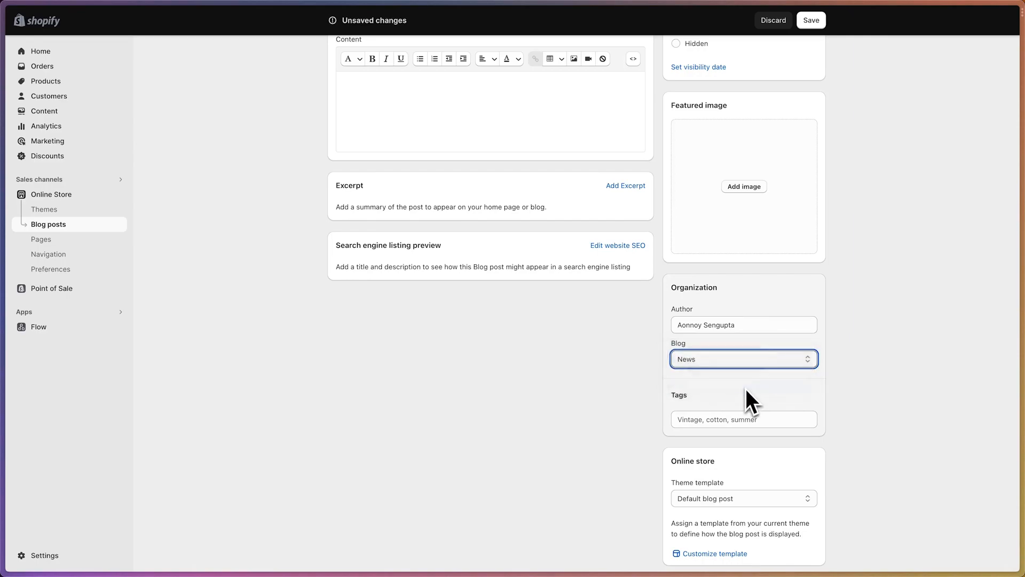
{"action": "left_click", "coordinate": [710, 355]}
{"action": "left_click", "coordinate": [729, 363]}
{"action": "left_click", "coordinate": [692, 396]}
{"action": "type", "text": "Blog"}
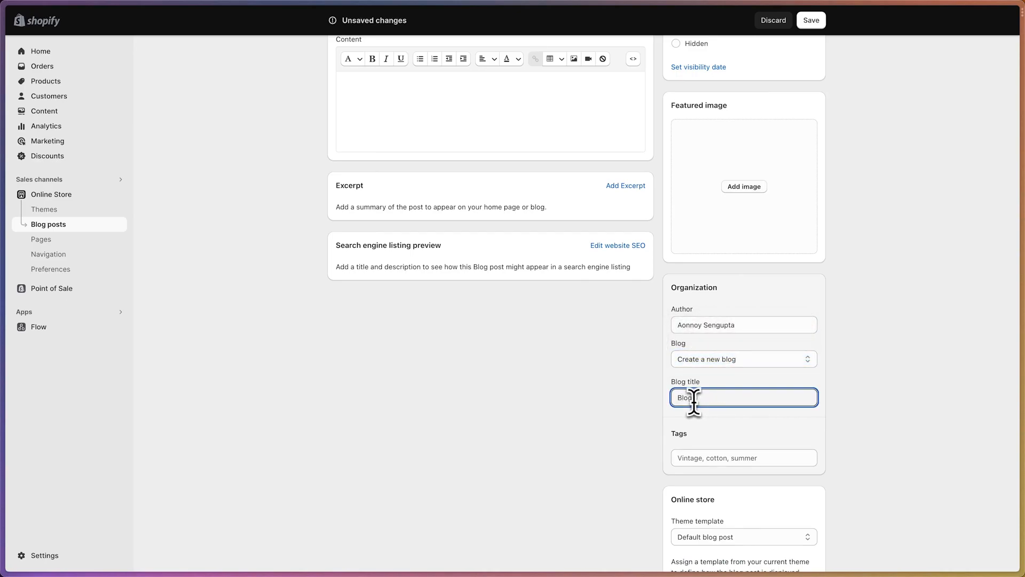
{"action": "left_click", "coordinate": [942, 377]}
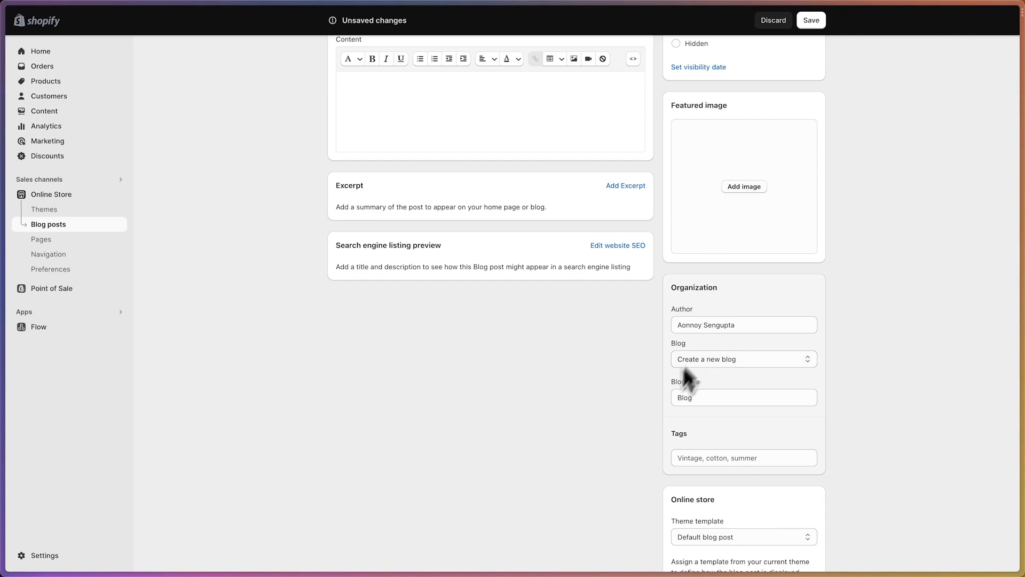
{"action": "scroll", "coordinate": [619, 484], "scroll_direction": "down", "scroll_amount": 2}
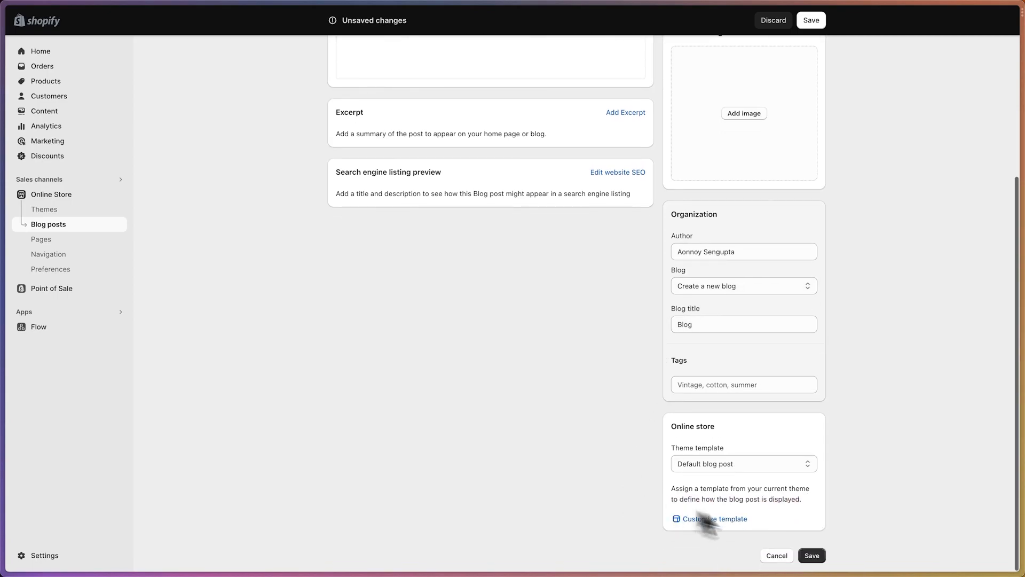
{"action": "left_click", "coordinate": [812, 556]}
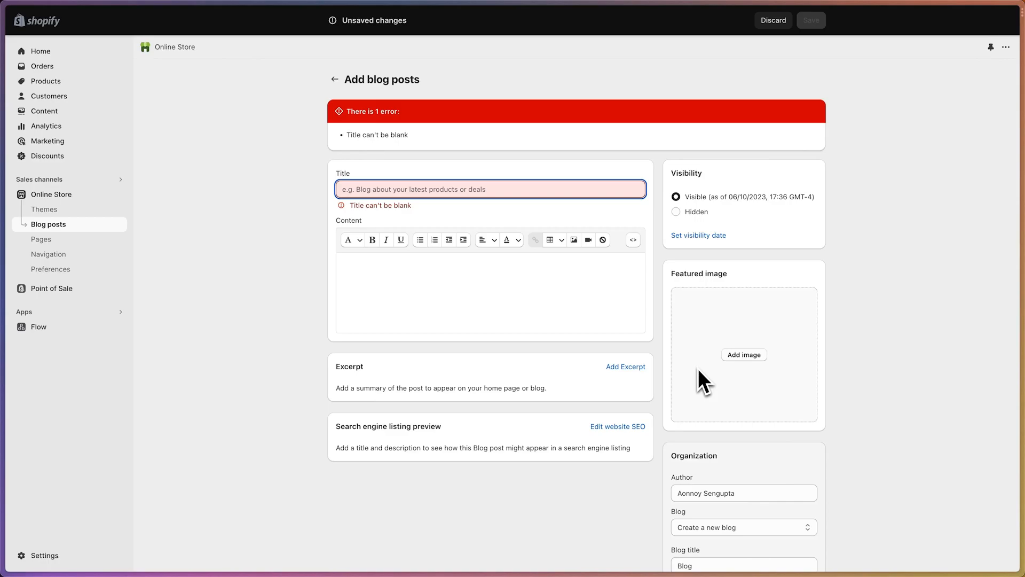
{"action": "scroll", "coordinate": [698, 369], "scroll_direction": "down", "scroll_amount": 5}
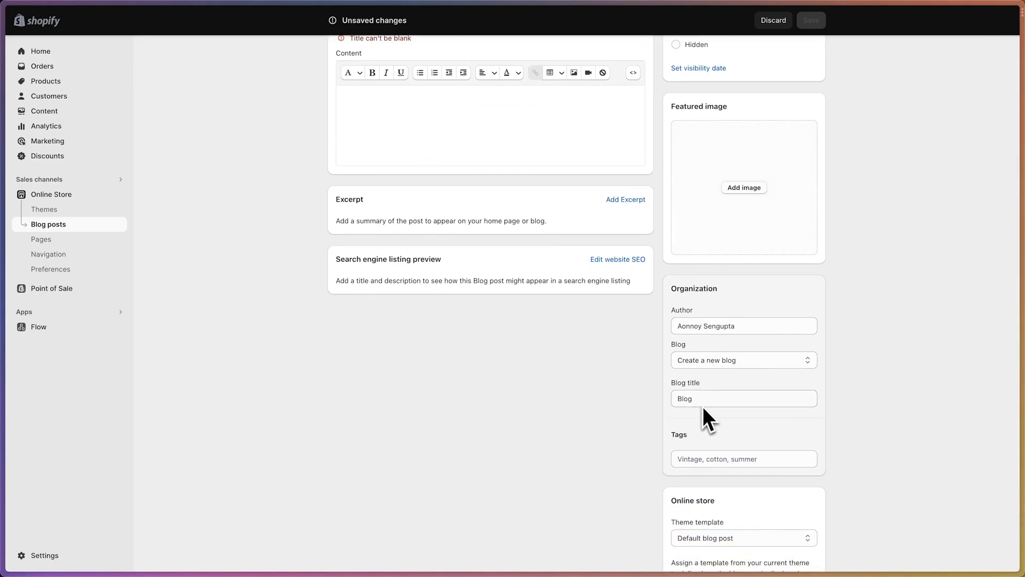
Switch to the Verdevista store admin and open the blog post "Creating an Indoor Herb Garden: A Beginner's Guide".
{"action": "mouse_move", "coordinate": [2, 179]}
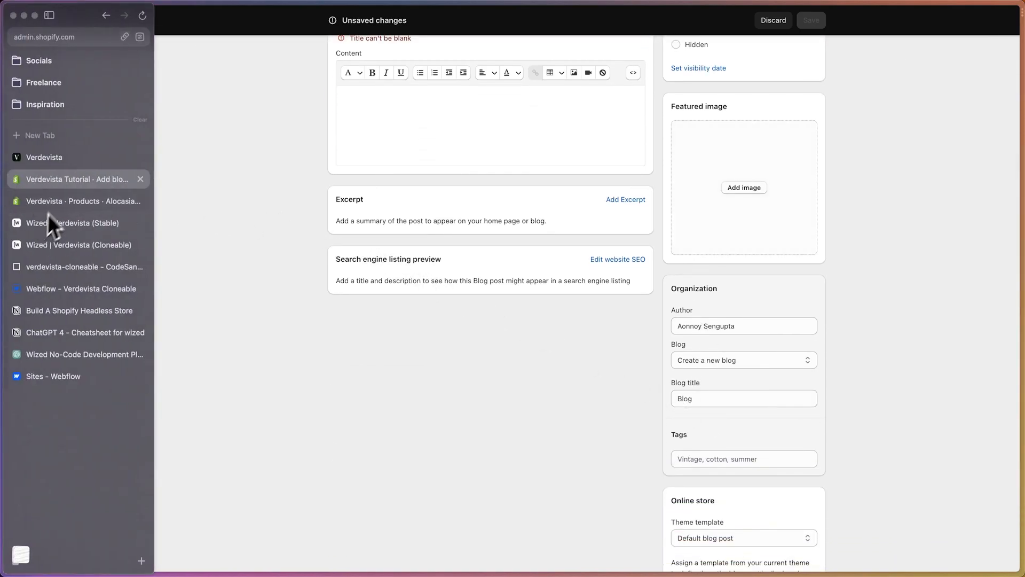
{"action": "left_click", "coordinate": [69, 201]}
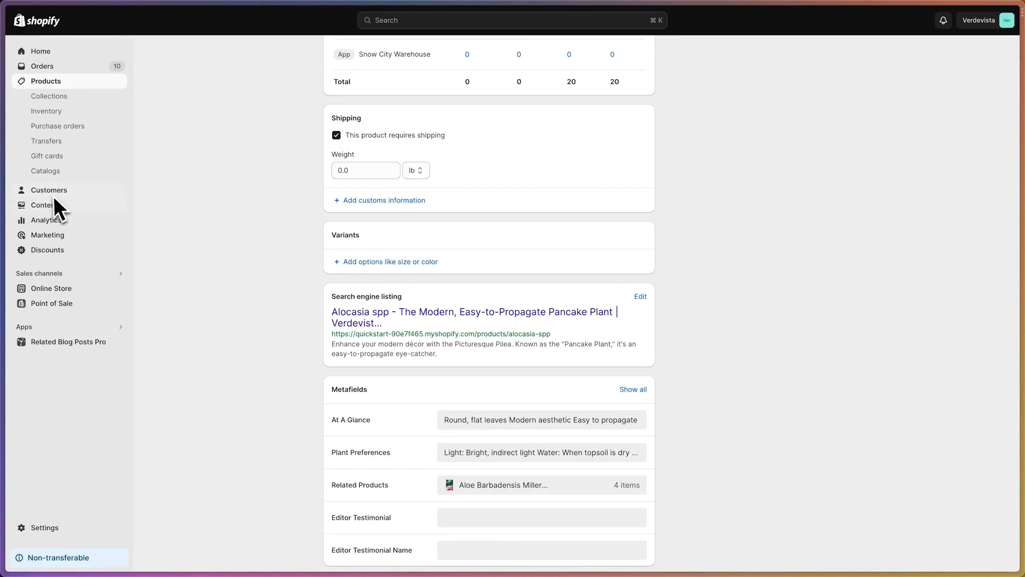
{"action": "left_click", "coordinate": [53, 289]}
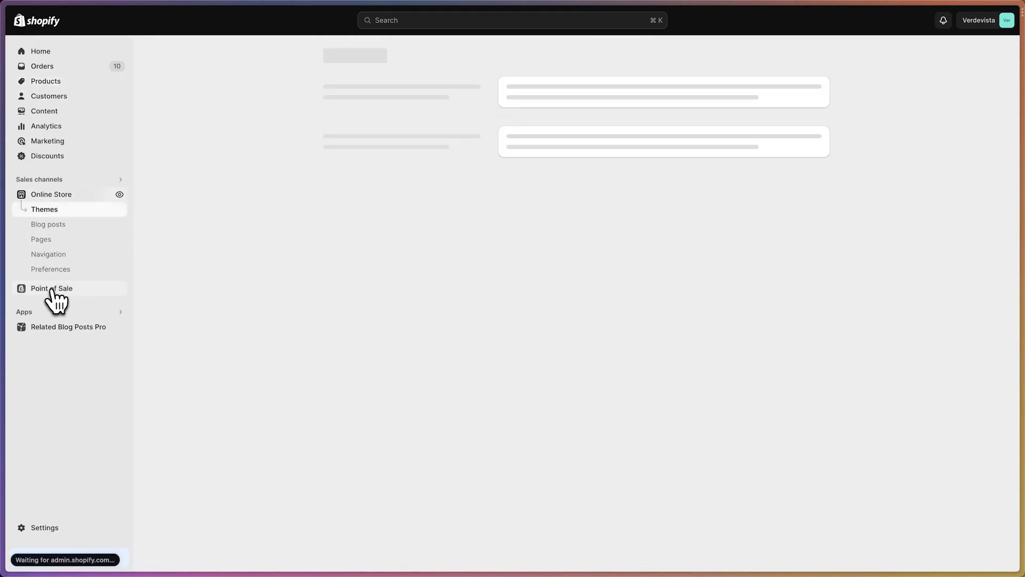
{"action": "left_click", "coordinate": [53, 225]}
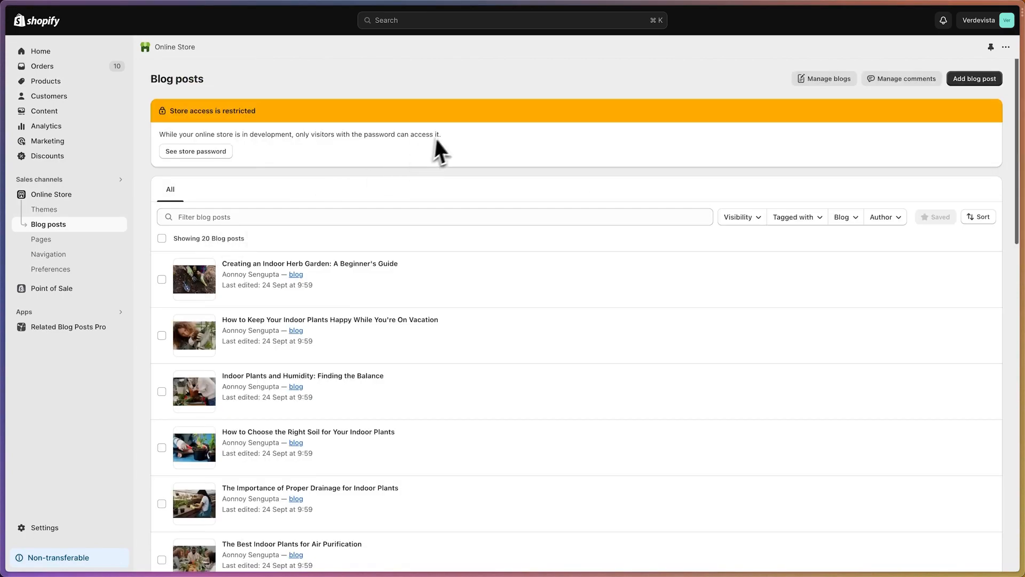
{"action": "scroll", "coordinate": [443, 139], "scroll_direction": "down", "scroll_amount": 2}
{"action": "scroll", "coordinate": [334, 310], "scroll_direction": "down", "scroll_amount": 1}
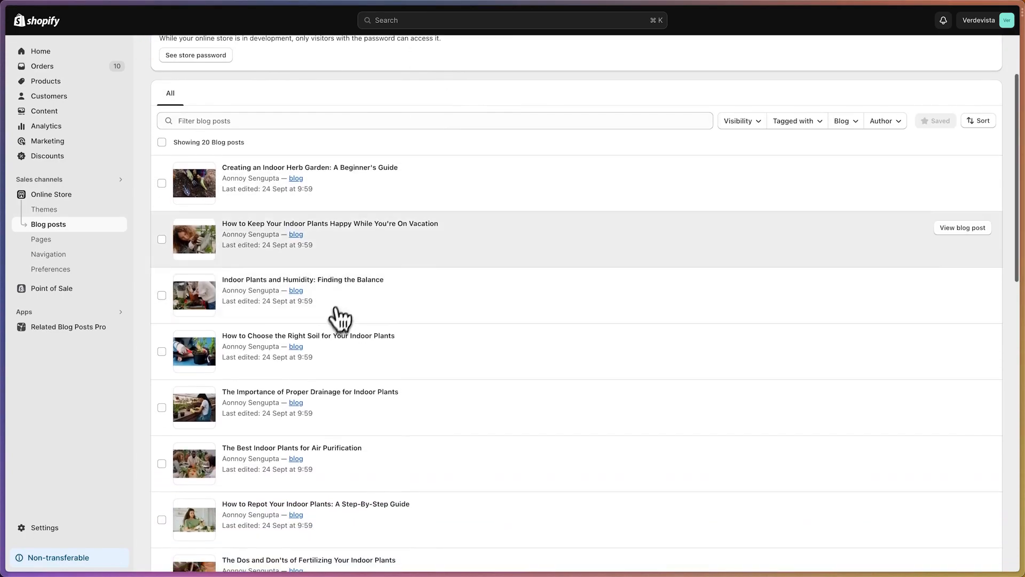
{"action": "left_click", "coordinate": [334, 193]}
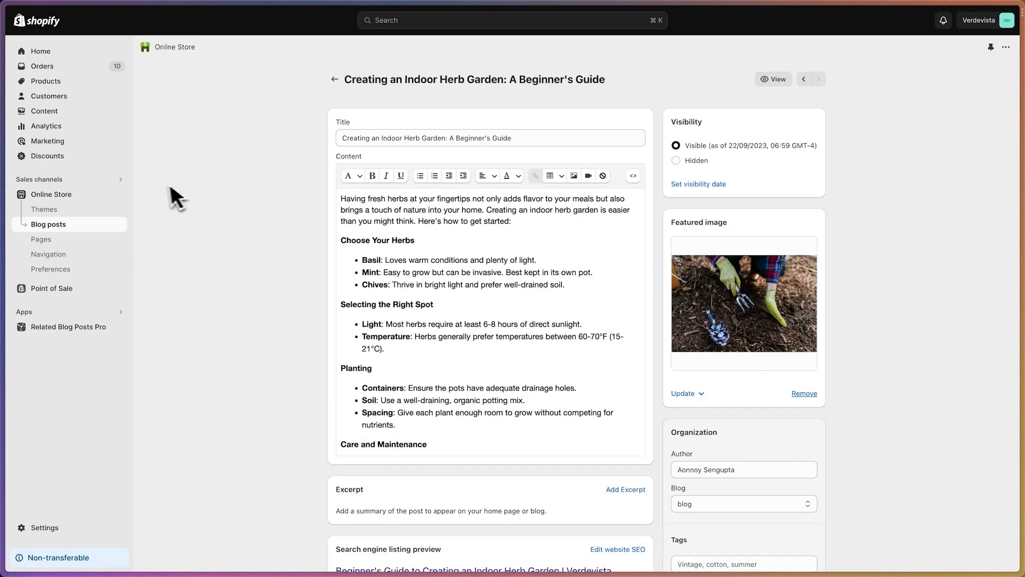
Review the herb garden post's blog assignment and search engine listing fields, and return to the blog posts list.
{"action": "scroll", "coordinate": [641, 248], "scroll_direction": "down", "scroll_amount": 4}
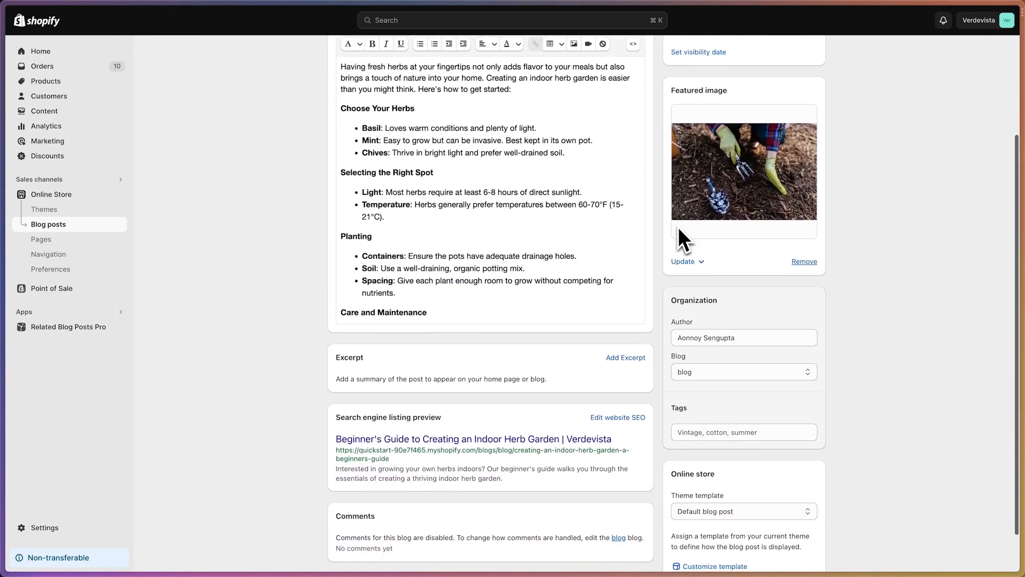
{"action": "left_click", "coordinate": [718, 369]}
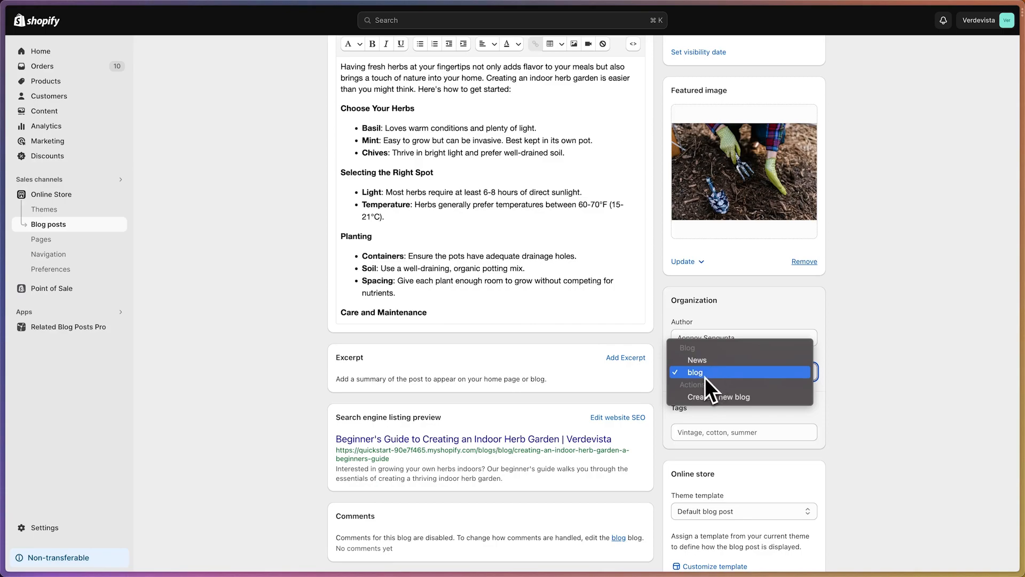
{"action": "left_click", "coordinate": [845, 383]}
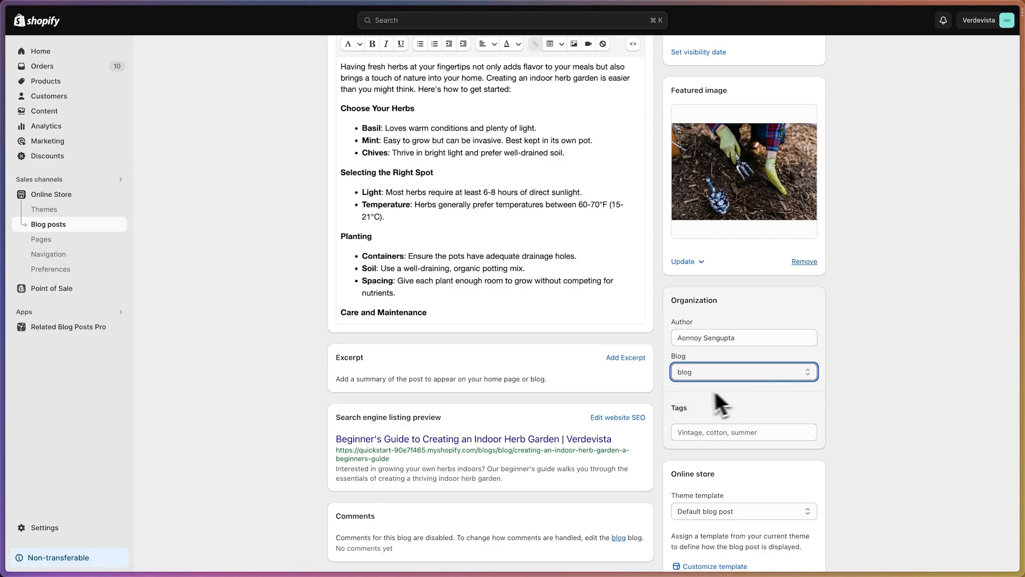
{"action": "scroll", "coordinate": [719, 393], "scroll_direction": "down", "scroll_amount": 2}
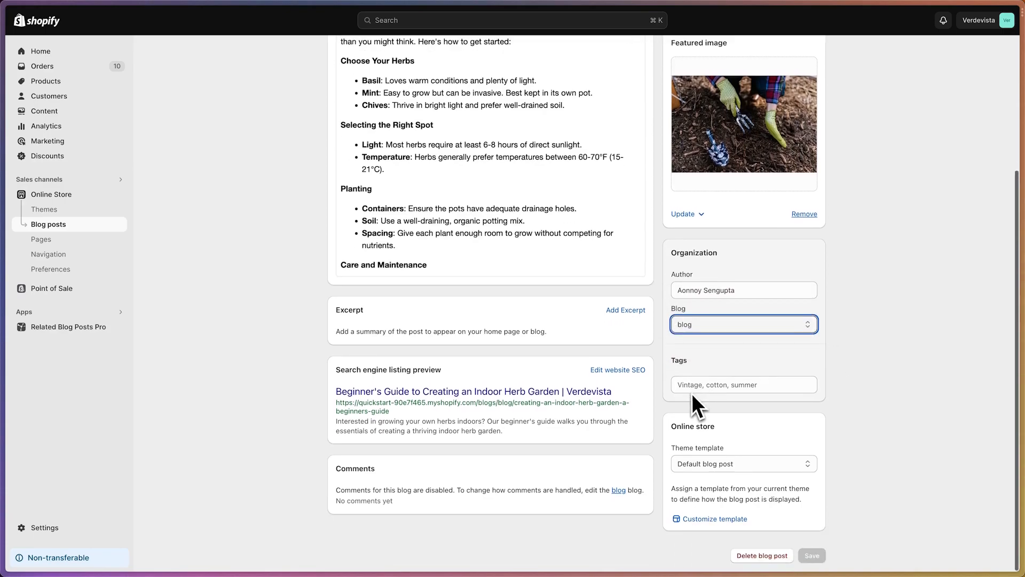
{"action": "left_click", "coordinate": [612, 371]}
{"action": "scroll", "coordinate": [382, 331], "scroll_direction": "down", "scroll_amount": 5}
{"action": "left_click_drag", "start_coordinate": [344, 359], "coordinate": [552, 359]}
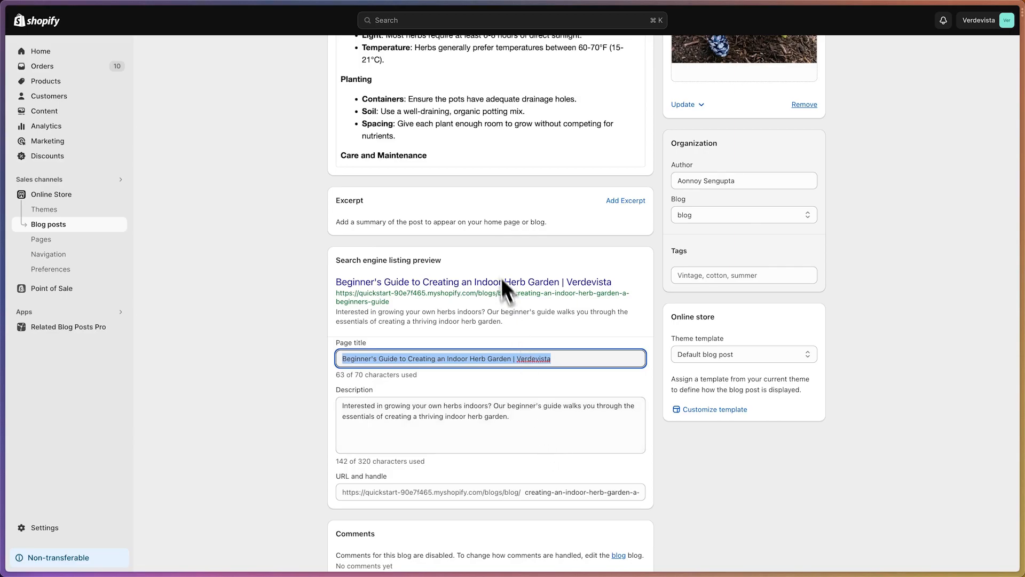
{"action": "scroll", "coordinate": [501, 280], "scroll_direction": "up", "scroll_amount": 6}
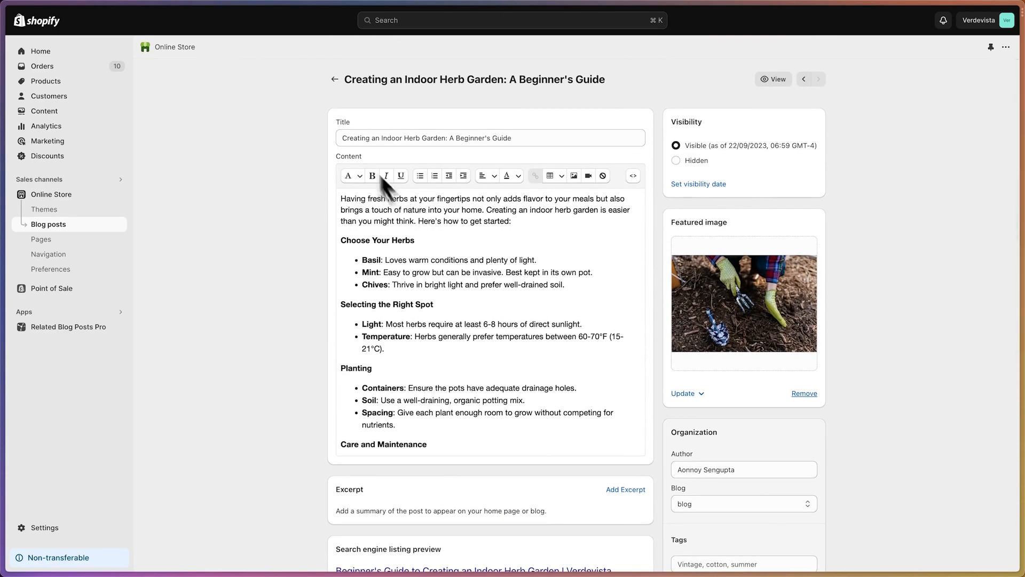
{"action": "left_click", "coordinate": [335, 79]}
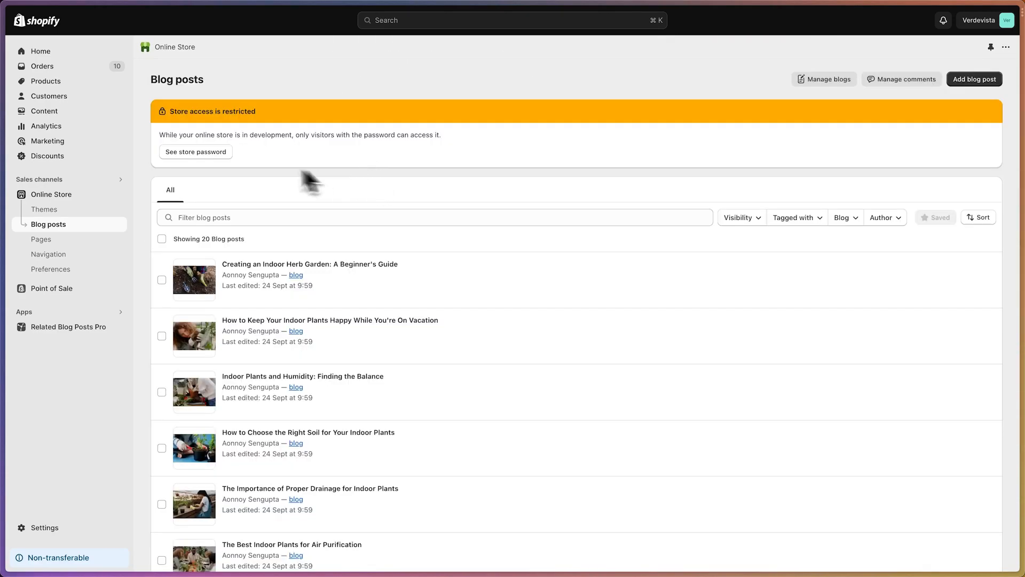